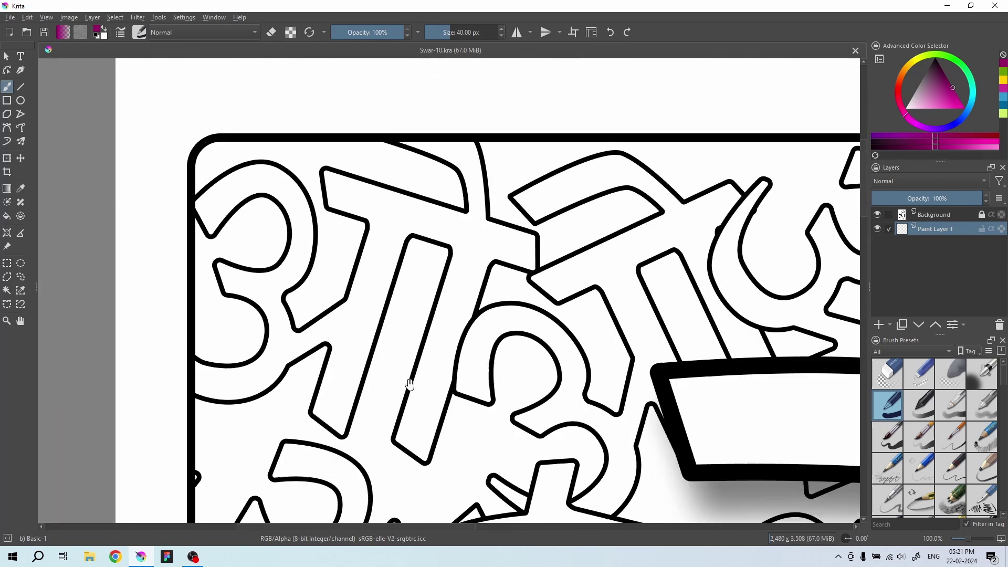
- Fill the top curve and upper bowl of the letter आ with magenta, cancelling an accidental crop
mouse_move(142, 177)
mouse_down()
mouse_move(241, 79)
mouse_move(326, 187)
mouse_up()
drag(273, 309, 318, 250)
drag(192, 124, 296, 236)
click(152, 270)
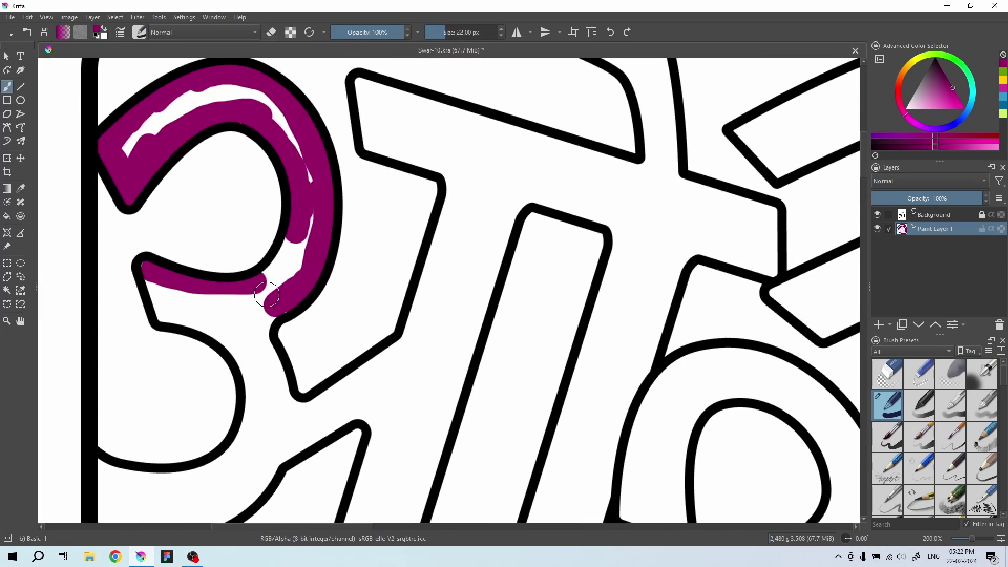
drag(267, 295, 153, 141)
drag(367, 218, 270, 225)
key(c)
drag(381, 239, 360, 166)
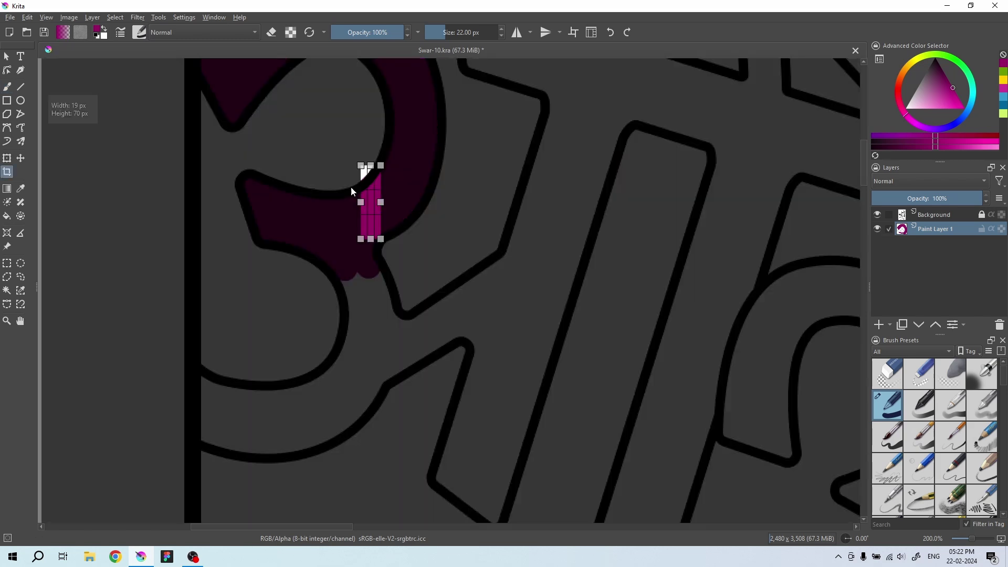
key(b)
- Paint magenta into the lower bowl edge, diagonal stem, short spur and second stem
drag(326, 299, 463, 187)
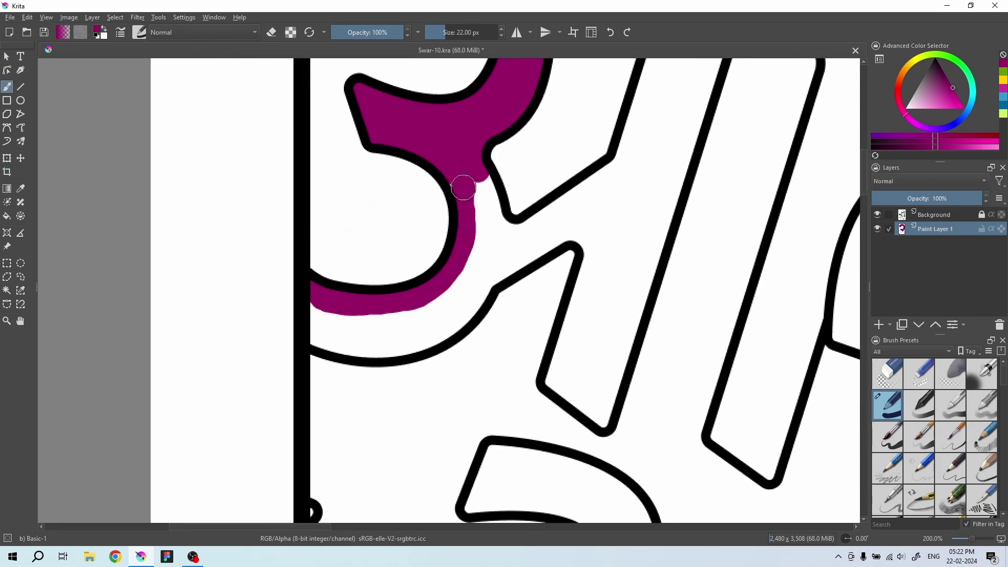
mouse_move(365, 346)
mouse_down()
mouse_move(448, 304)
mouse_move(348, 288)
mouse_move(472, 214)
mouse_move(418, 451)
mouse_move(500, 282)
mouse_up()
drag(371, 383, 473, 226)
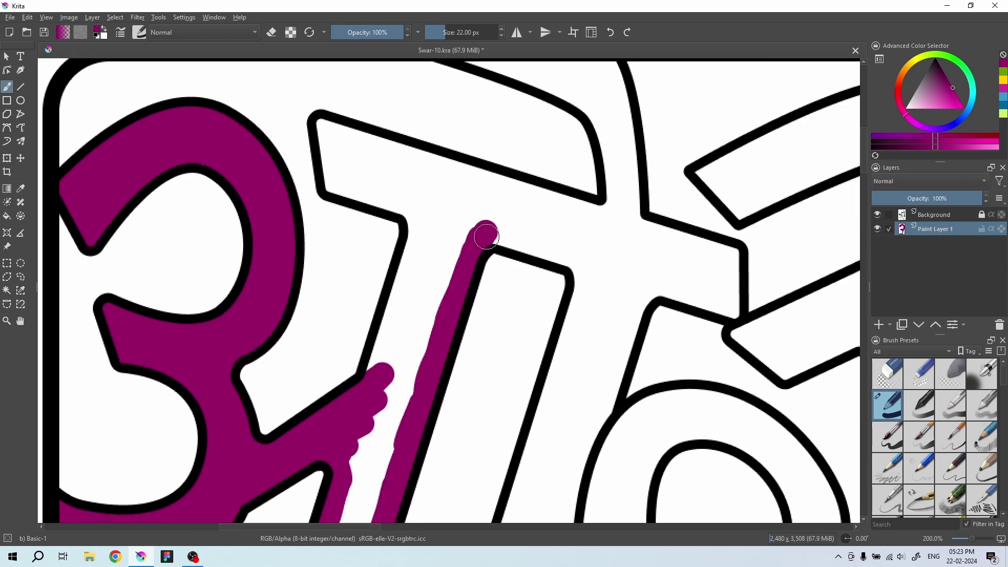
drag(507, 294, 551, 231)
mouse_move(462, 357)
mouse_down()
mouse_move(511, 168)
mouse_move(522, 288)
mouse_up()
drag(486, 339, 555, 140)
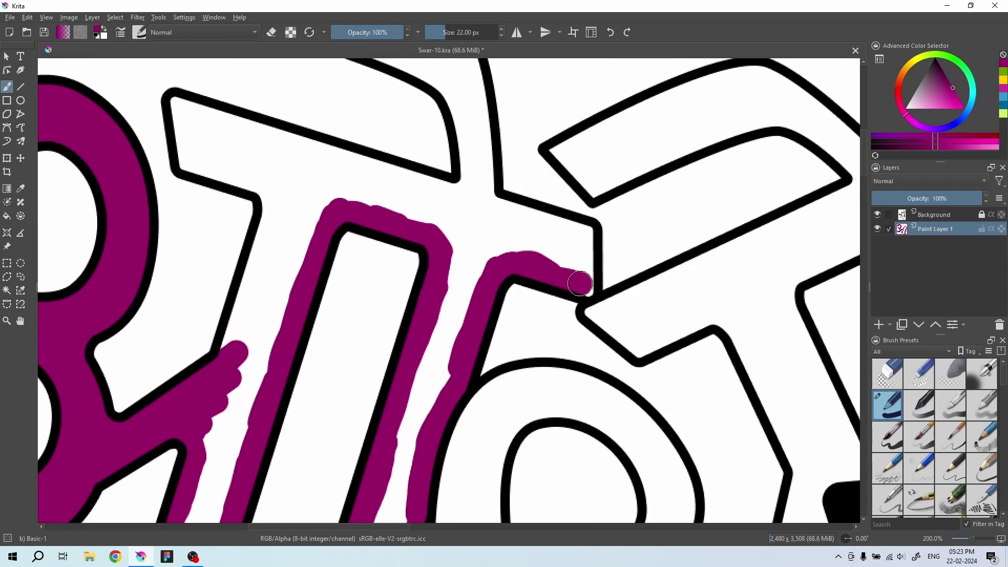
drag(581, 279, 431, 222)
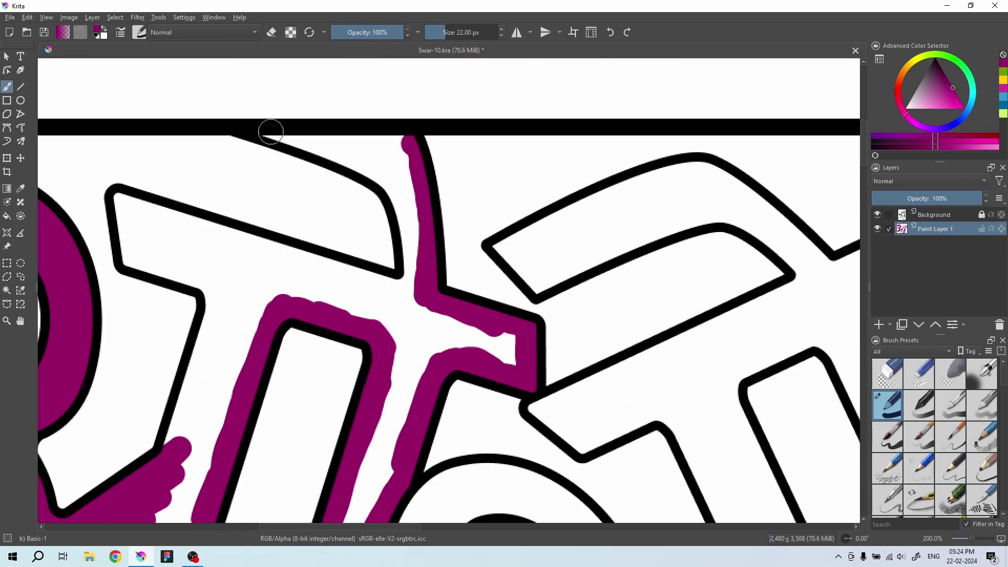
- Cover the remaining white gaps in the crossbar and stems with magenta, then zoom out
drag(271, 132, 412, 210)
drag(525, 226, 530, 260)
mouse_move(252, 158)
mouse_down()
mouse_move(320, 237)
mouse_move(485, 221)
mouse_up()
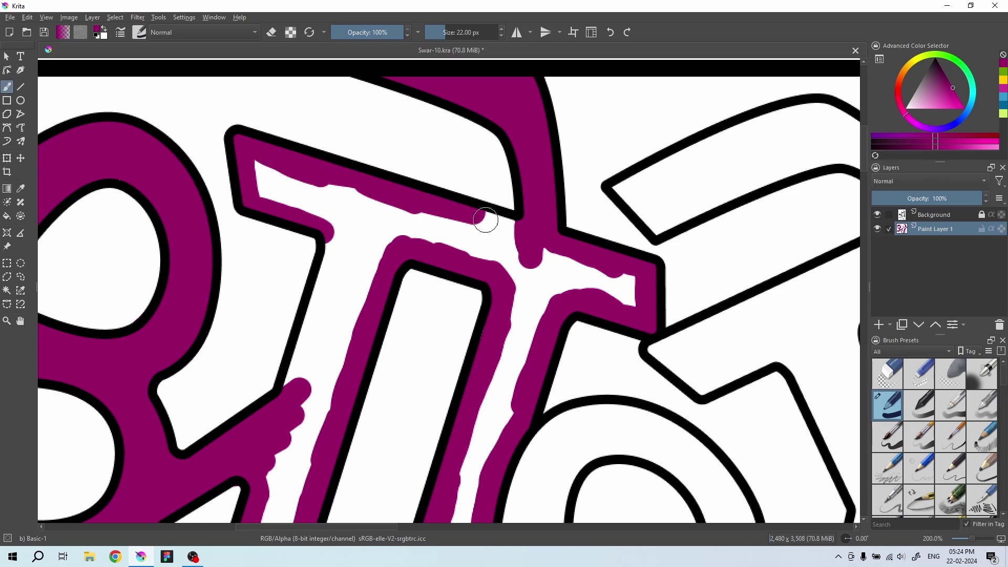
drag(368, 168, 333, 292)
drag(294, 110, 479, 169)
drag(667, 241, 483, 338)
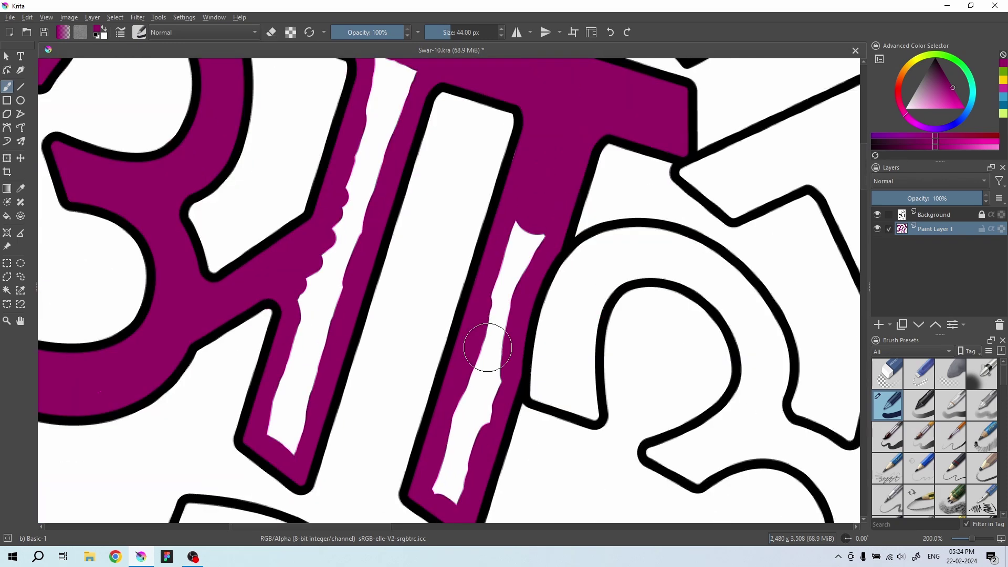
mouse_move(541, 226)
mouse_down()
mouse_move(422, 458)
mouse_move(525, 118)
mouse_up()
key(minus)
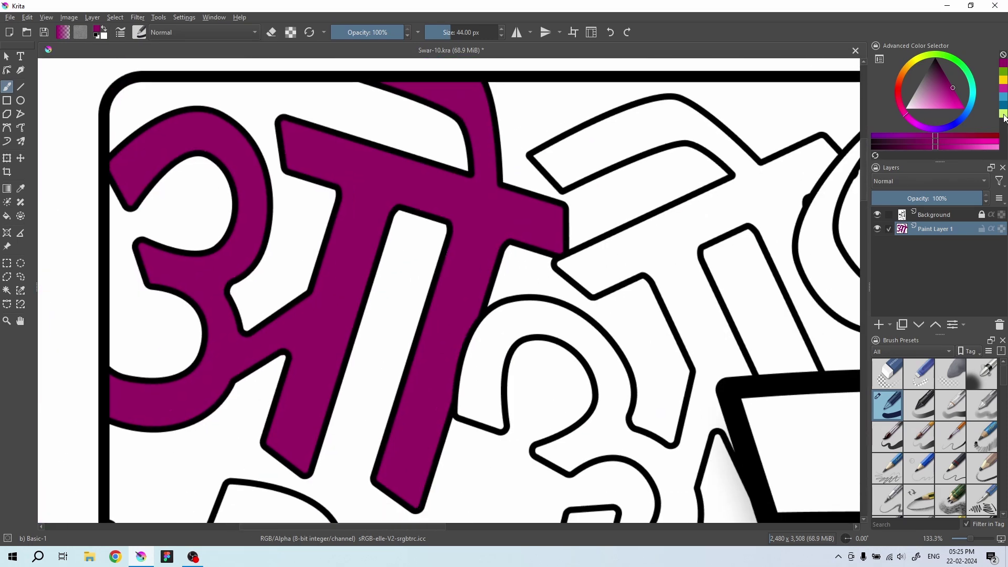
- Pick lime green and paint the neighbouring letter's top and lower curves
click(1004, 114)
key(plus)
mouse_move(215, 247)
mouse_down()
mouse_move(258, 265)
mouse_move(321, 105)
mouse_move(450, 247)
mouse_up()
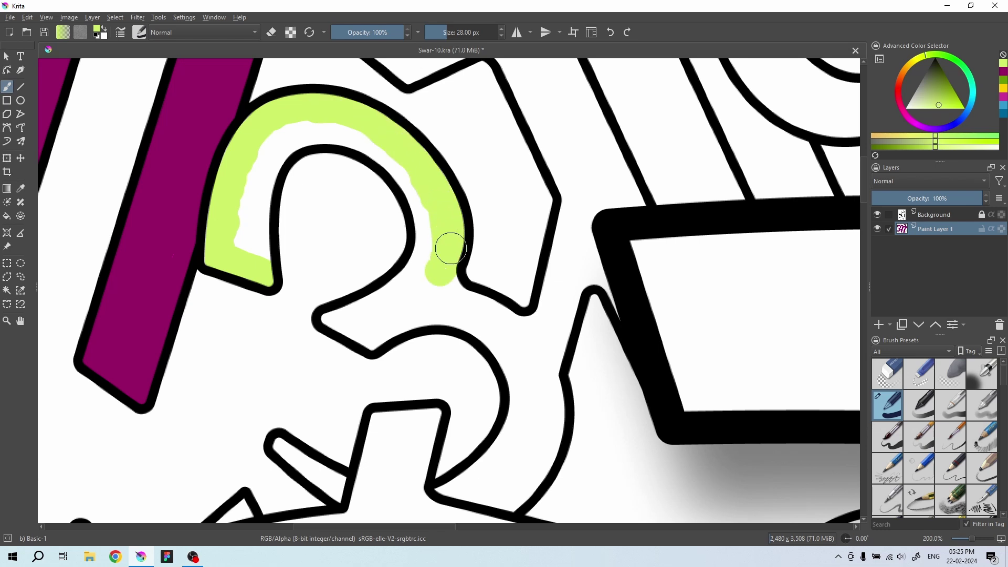
mouse_move(297, 237)
mouse_down()
mouse_move(304, 174)
mouse_move(392, 214)
mouse_move(409, 275)
mouse_up()
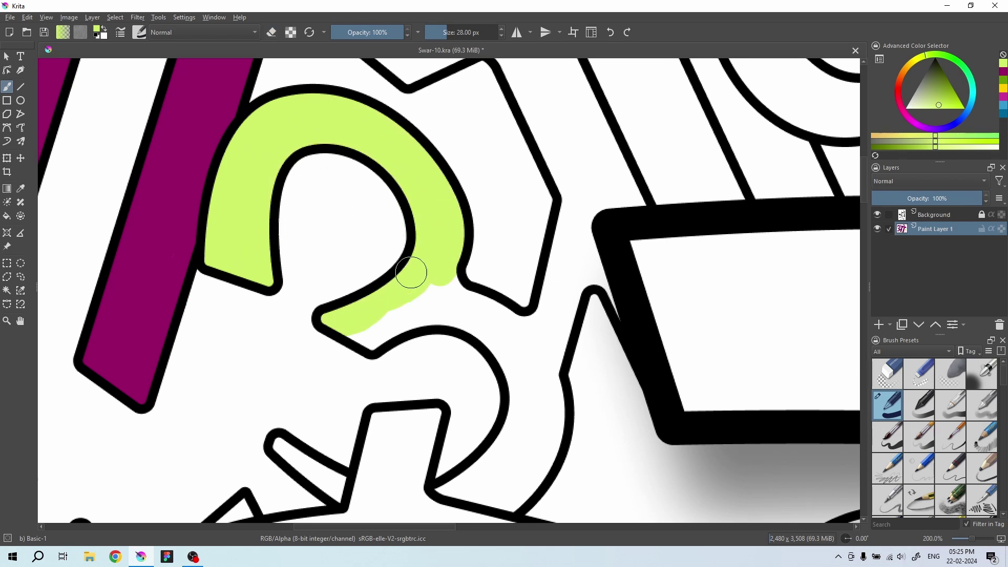
scroll(293, 97, down, 2)
scroll(456, 201, down, 2)
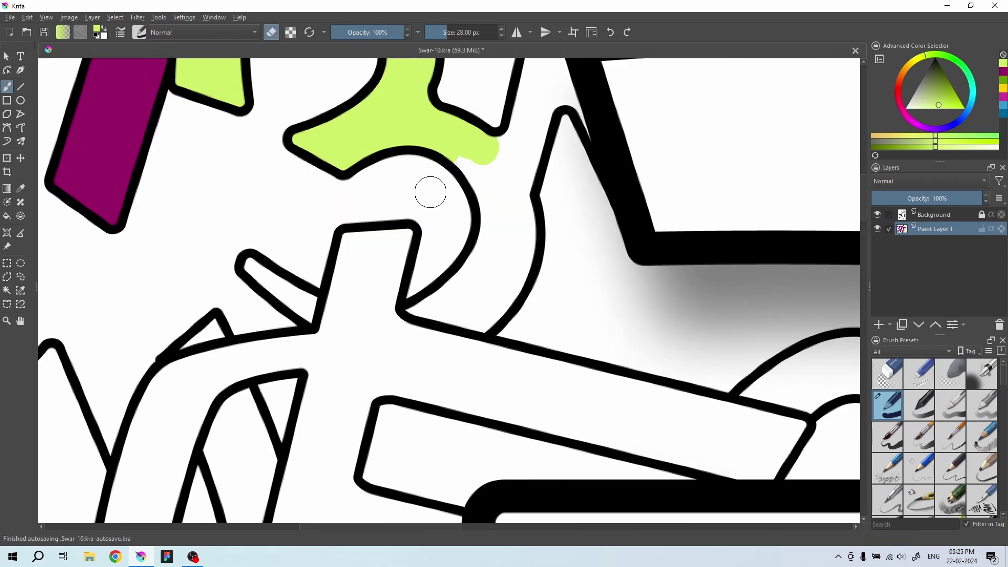
drag(496, 142, 439, 304)
- With a smaller brush, fill lime along the lower curve's right side and black outline
key(ctrl+z)
key(bracketleft)
key(bracketleft)
key(bracketleft)
drag(477, 249, 460, 277)
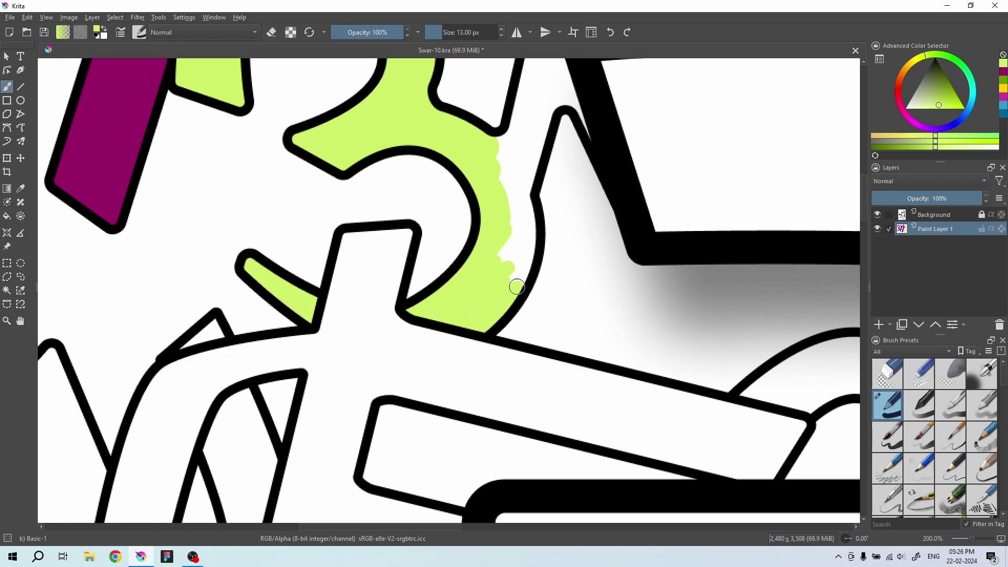
drag(517, 286, 524, 201)
drag(524, 201, 430, 348)
- With a larger brush, fill the left outline band, stem and T-shaped part in lime
scroll(433, 245, up, 2)
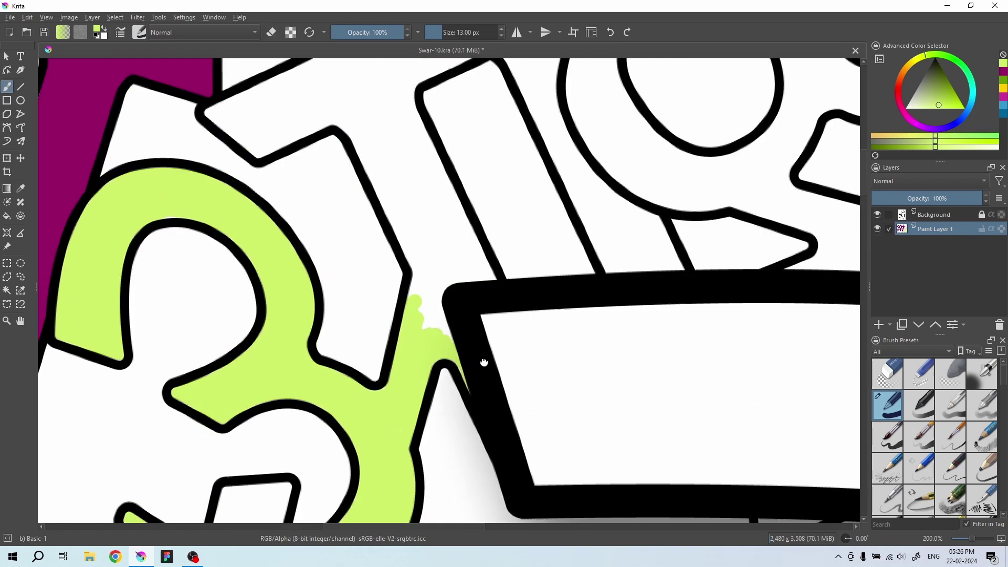
scroll(231, 315, right, 3)
key(bracketright)
key(bracketright)
key(bracketright)
mouse_move(243, 288)
mouse_down()
mouse_move(113, 149)
mouse_move(281, 243)
mouse_move(555, 113)
mouse_move(504, 162)
mouse_move(374, 250)
mouse_move(394, 333)
mouse_move(409, 310)
mouse_up()
scroll(555, 113, right, 2)
scroll(504, 162, down, 1)
scroll(374, 250, down, 2)
scroll(394, 333, right, 3)
mouse_move(326, 320)
mouse_down()
mouse_move(236, 131)
mouse_move(303, 283)
mouse_move(342, 310)
mouse_up()
scroll(241, 187, up, 3)
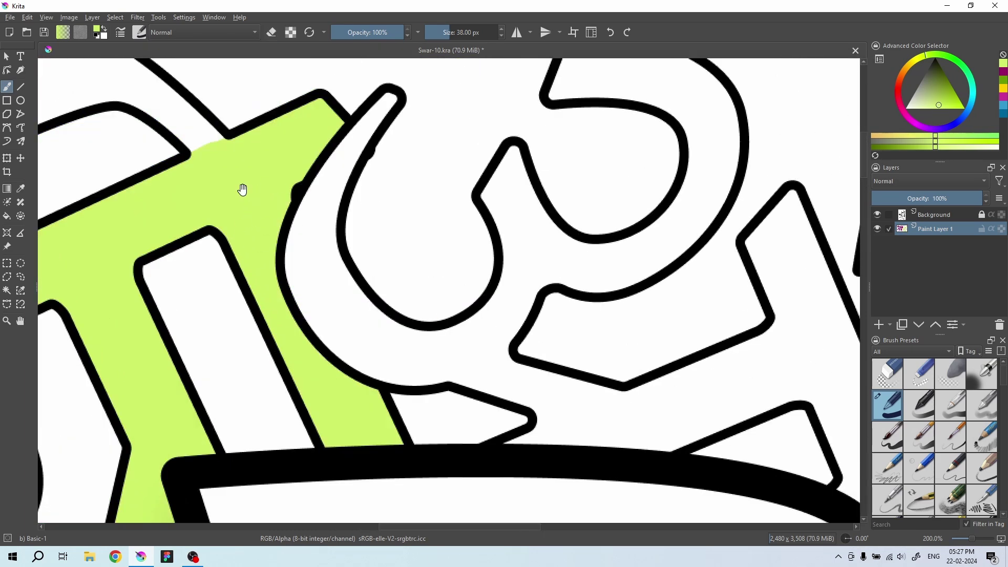
scroll(241, 187, up, 3)
mouse_move(157, 336)
mouse_down()
mouse_move(180, 315)
mouse_move(444, 341)
mouse_move(63, 215)
mouse_up()
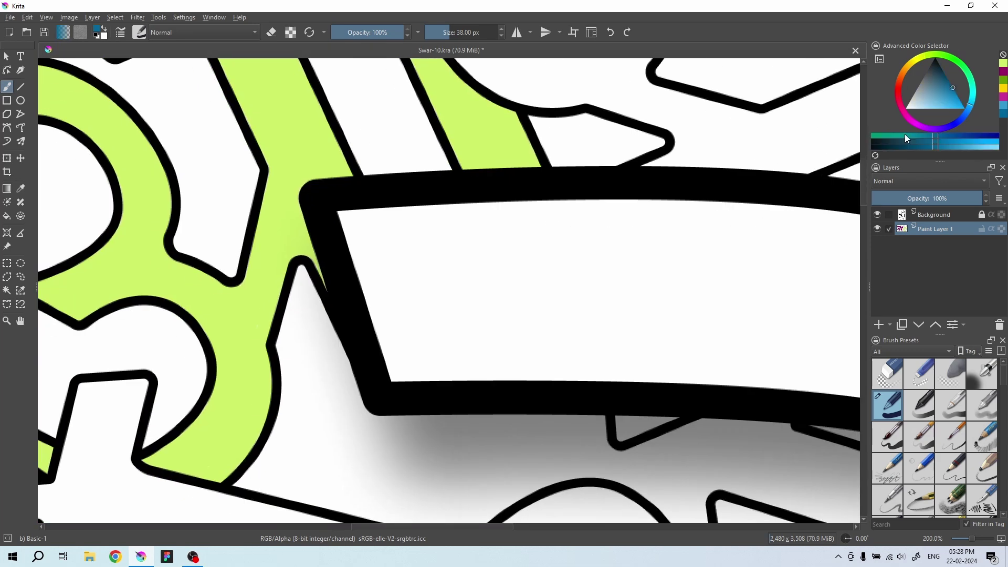
- Paint dark blue along the curled letter's outline, inner curve and top bar
drag(279, 204, 229, 451)
mouse_move(240, 259)
mouse_down()
mouse_move(339, 441)
mouse_move(394, 278)
mouse_move(513, 319)
mouse_up()
mouse_move(440, 197)
mouse_down()
mouse_move(608, 209)
mouse_move(611, 265)
mouse_up()
drag(446, 382, 543, 364)
drag(527, 181, 537, 60)
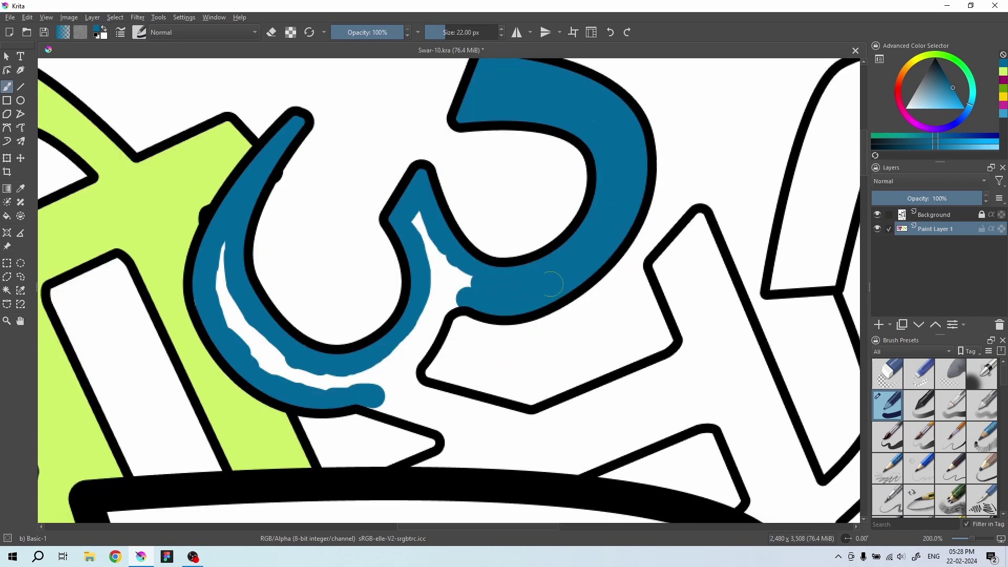
drag(473, 263, 505, 242)
drag(431, 352, 489, 263)
drag(273, 226, 409, 336)
drag(263, 294, 378, 367)
- Fill the blue letter's lower tip, right edge and the channel below it
drag(524, 200, 454, 106)
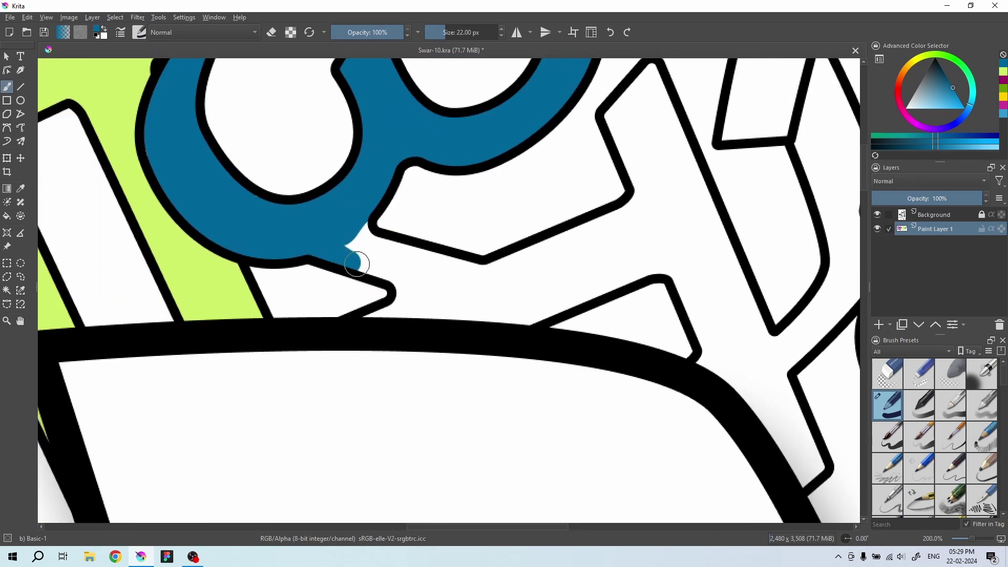
drag(401, 279, 399, 268)
mouse_move(460, 270)
mouse_down()
mouse_move(554, 301)
mouse_move(632, 181)
mouse_up()
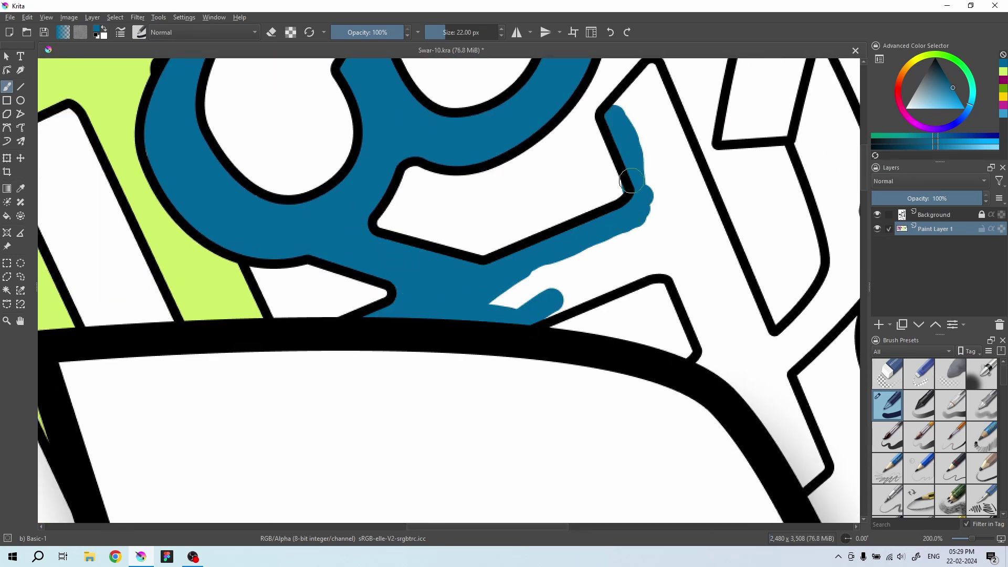
drag(658, 77, 162, 426)
drag(315, 294, 399, 246)
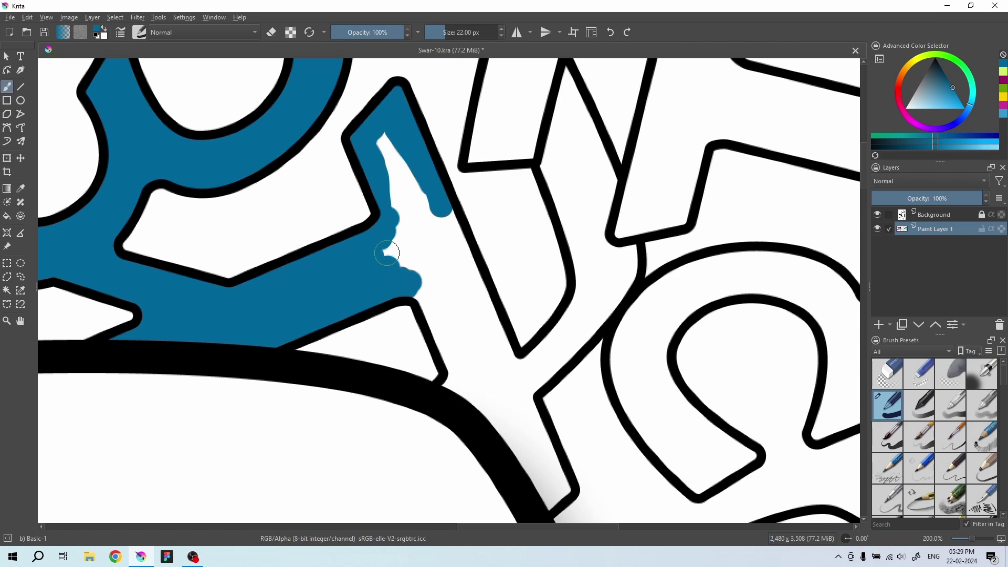
mouse_move(399, 284)
mouse_down()
mouse_move(409, 138)
mouse_move(426, 283)
mouse_up()
mouse_move(426, 315)
mouse_down()
mouse_move(394, 218)
mouse_move(479, 337)
mouse_move(349, 255)
mouse_move(367, 294)
mouse_up()
mouse_move(368, 294)
mouse_down()
mouse_move(290, 111)
mouse_move(320, 266)
mouse_up()
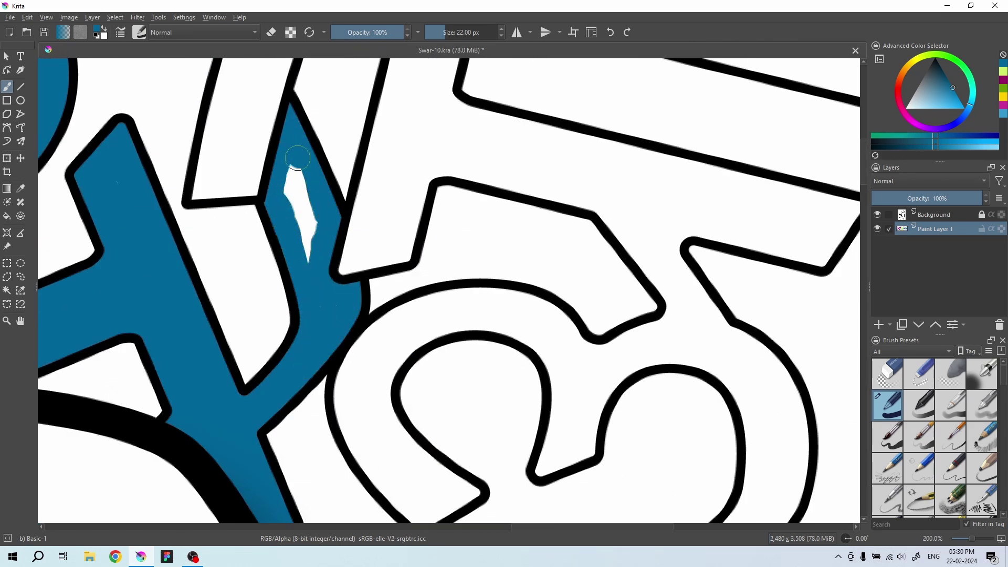
scroll(297, 158, down, 3)
- Pick bright magenta and fill the looped letter's inner and outer curves and upper channel
scroll(495, 286, up, 3)
click(273, 458)
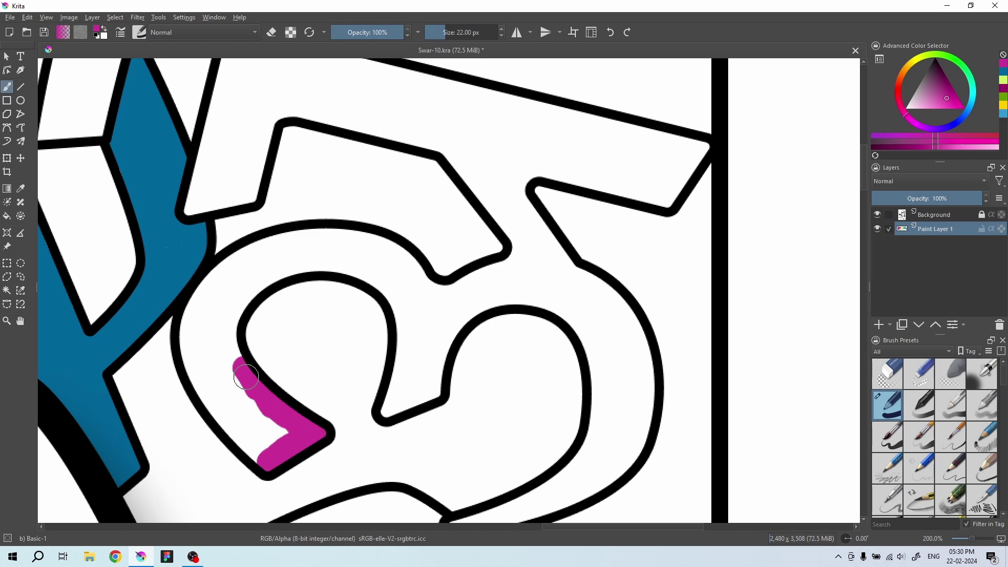
mouse_move(246, 377)
mouse_down()
mouse_move(365, 265)
mouse_move(430, 385)
mouse_up()
drag(522, 295, 598, 347)
mouse_move(268, 457)
mouse_down()
mouse_move(214, 315)
mouse_move(360, 237)
mouse_move(525, 257)
mouse_up()
drag(461, 158, 643, 351)
mouse_move(523, 167)
mouse_down()
mouse_move(563, 181)
mouse_move(682, 173)
mouse_move(258, 79)
mouse_up()
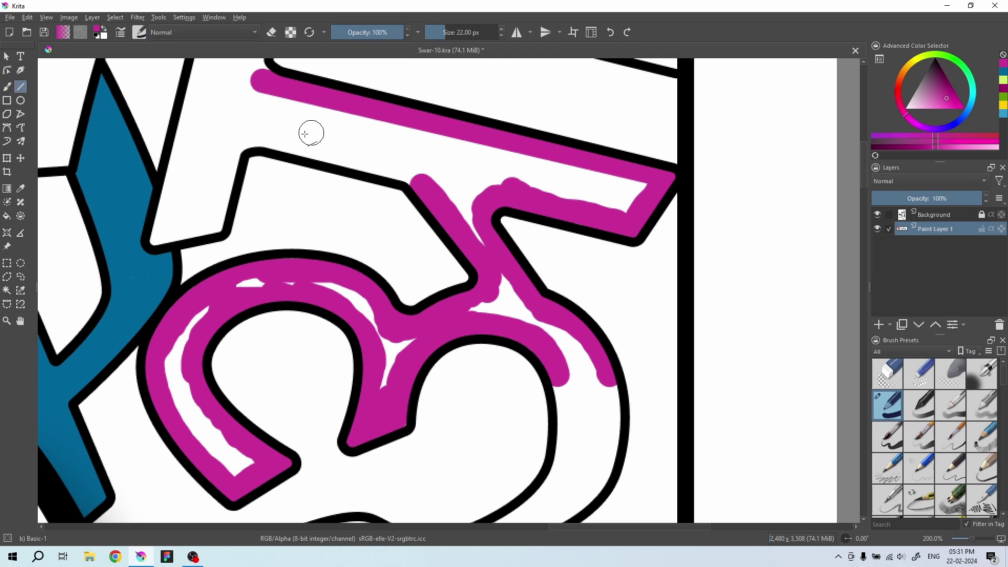
mouse_move(433, 177)
mouse_down()
mouse_move(233, 148)
mouse_move(202, 234)
mouse_up()
- Fill the left and top channels and, with a smaller brush, the lower loop in magenta
drag(220, 105, 179, 294)
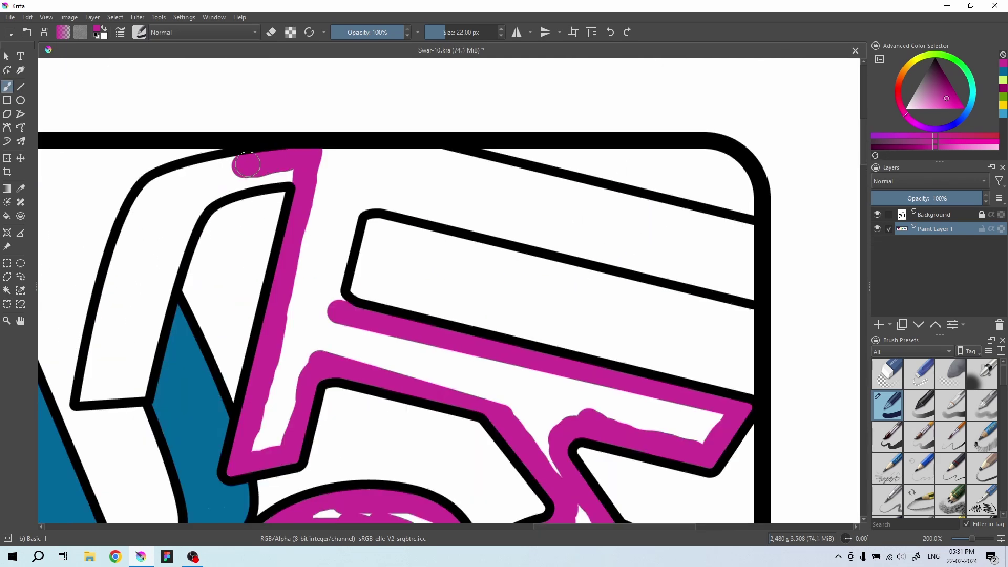
mouse_move(260, 153)
mouse_down()
mouse_move(110, 393)
mouse_move(289, 176)
mouse_up()
drag(199, 210, 113, 378)
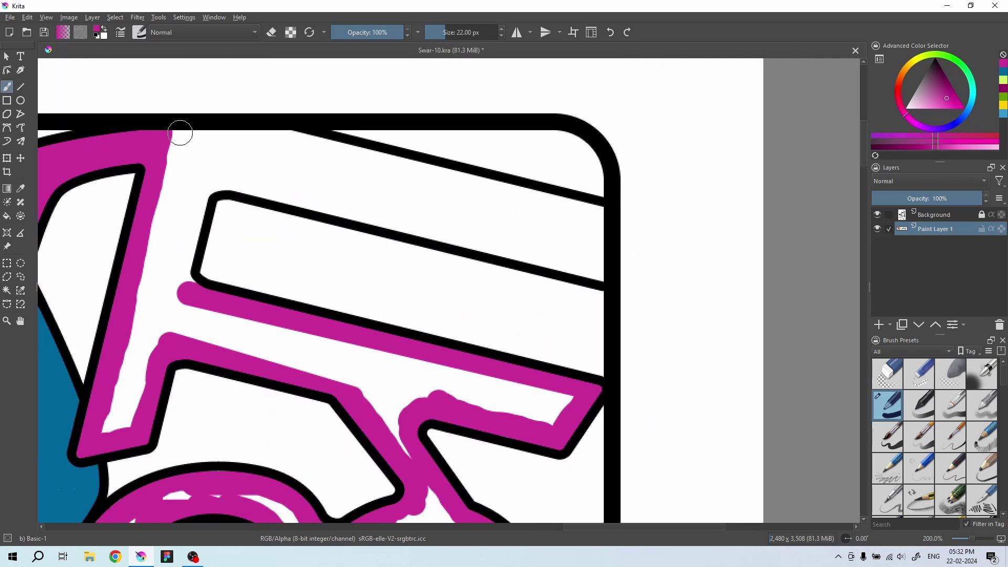
mouse_move(180, 135)
mouse_down()
mouse_move(592, 214)
mouse_move(337, 187)
mouse_up()
mouse_move(588, 221)
mouse_down()
mouse_move(180, 288)
mouse_move(181, 158)
mouse_move(294, 162)
mouse_move(240, 332)
mouse_up()
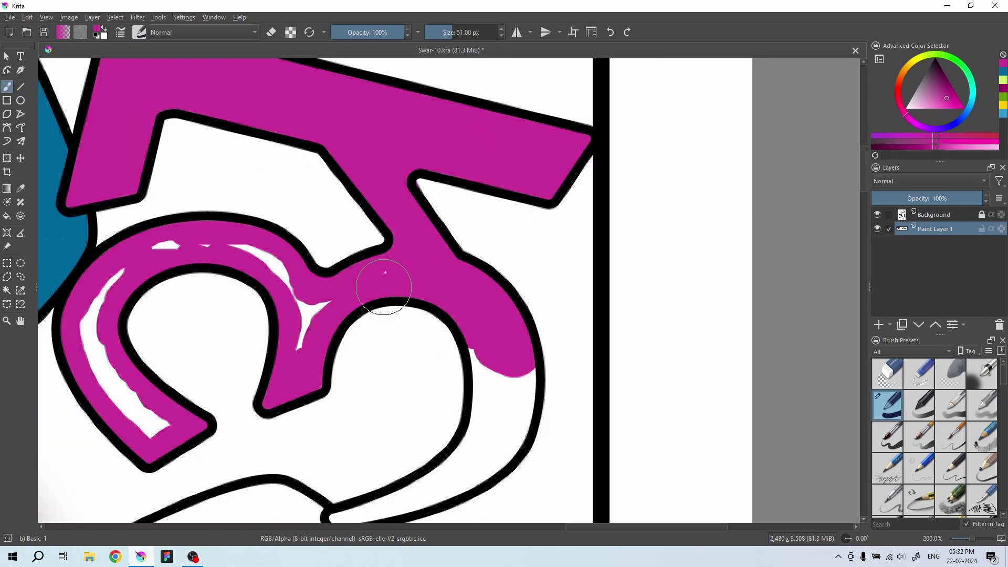
key(bracketleft)
drag(315, 262, 131, 406)
drag(247, 292, 439, 231)
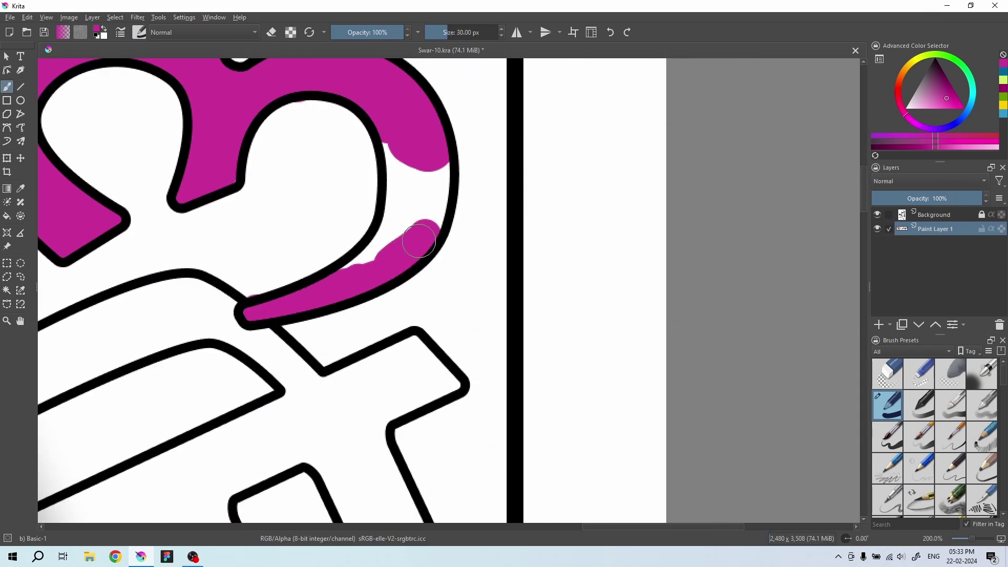
- Fill the cross-shaped form's diagonal bar and channel with light blue, turning the eraser off
key(e)
scroll(453, 318, down, 2)
key(e)
drag(452, 318, 577, 157)
drag(491, 288, 525, 309)
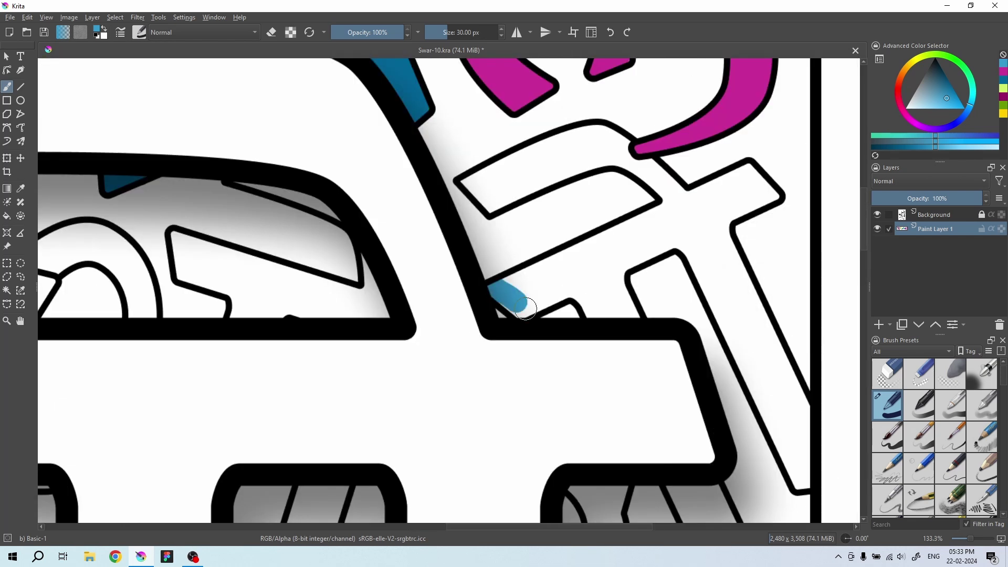
key(e)
drag(546, 247, 748, 173)
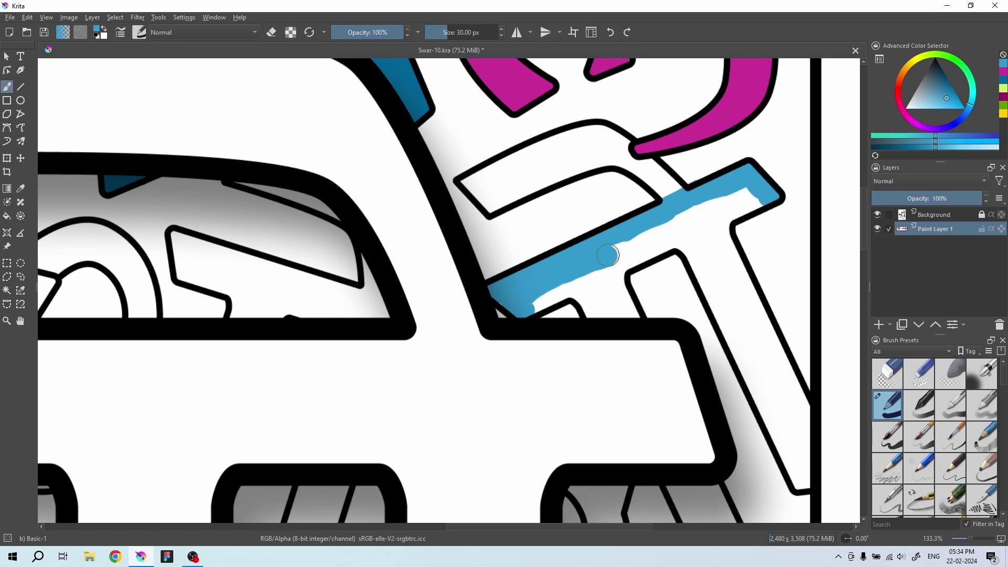
drag(608, 256, 530, 304)
- Fill the upper rectangle and right diagonal channel solid light blue
drag(648, 183, 694, 211)
drag(545, 233, 572, 185)
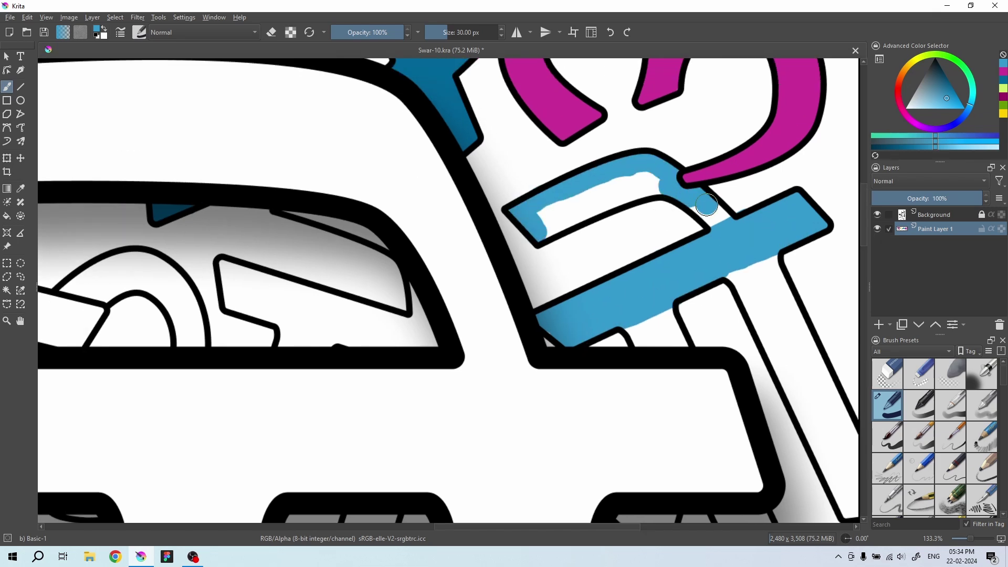
drag(706, 204, 763, 233)
mouse_move(596, 243)
mouse_down()
mouse_move(693, 231)
mouse_move(593, 53)
mouse_up()
mouse_move(714, 158)
mouse_down()
mouse_move(635, 147)
mouse_move(660, 260)
mouse_up()
key(e)
drag(716, 336, 677, 225)
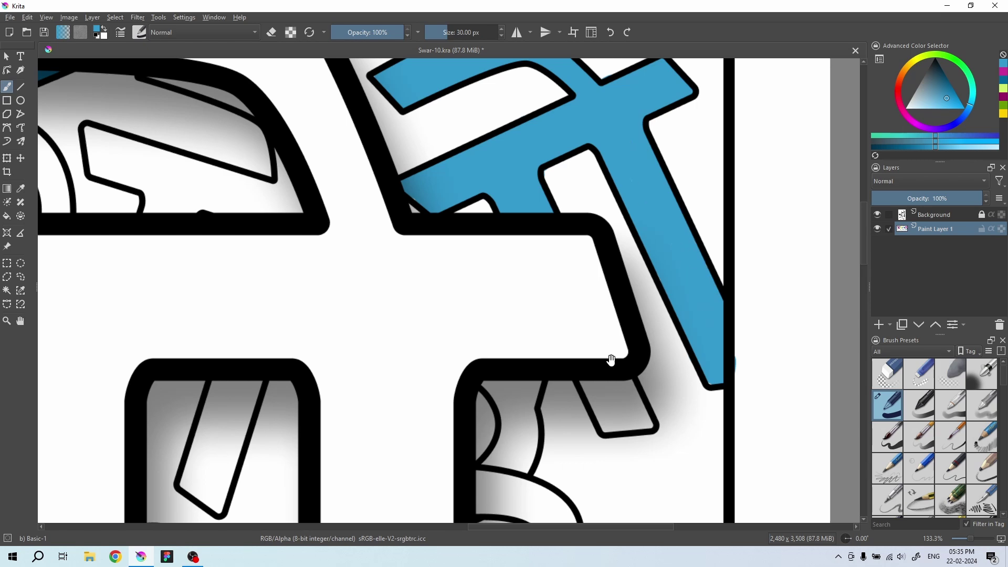
mouse_move(612, 361)
mouse_down()
mouse_move(727, 412)
mouse_move(767, 396)
mouse_move(639, 279)
mouse_move(556, 248)
mouse_up()
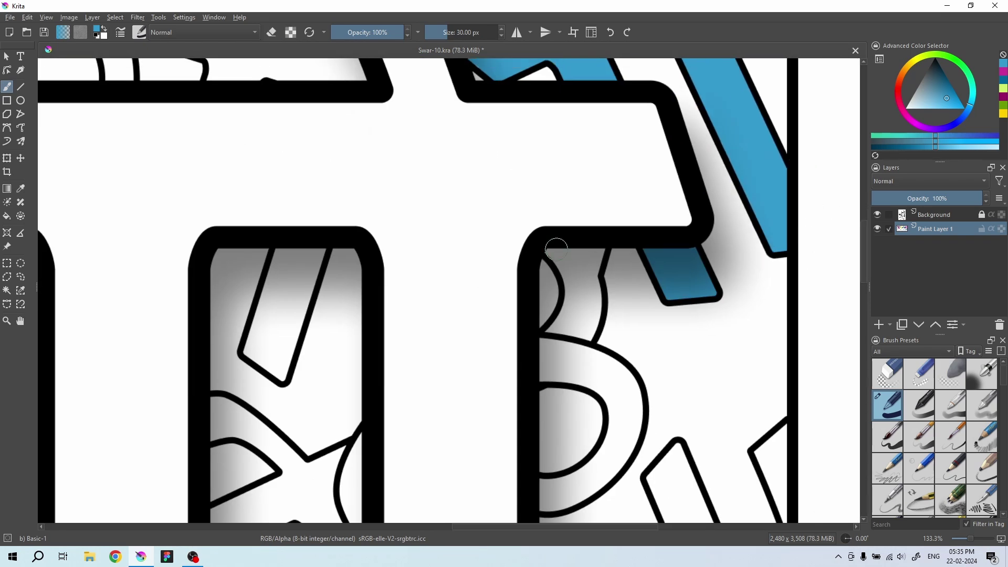
key(e)
scroll(586, 331, down, 1)
scroll(592, 376, down, 1)
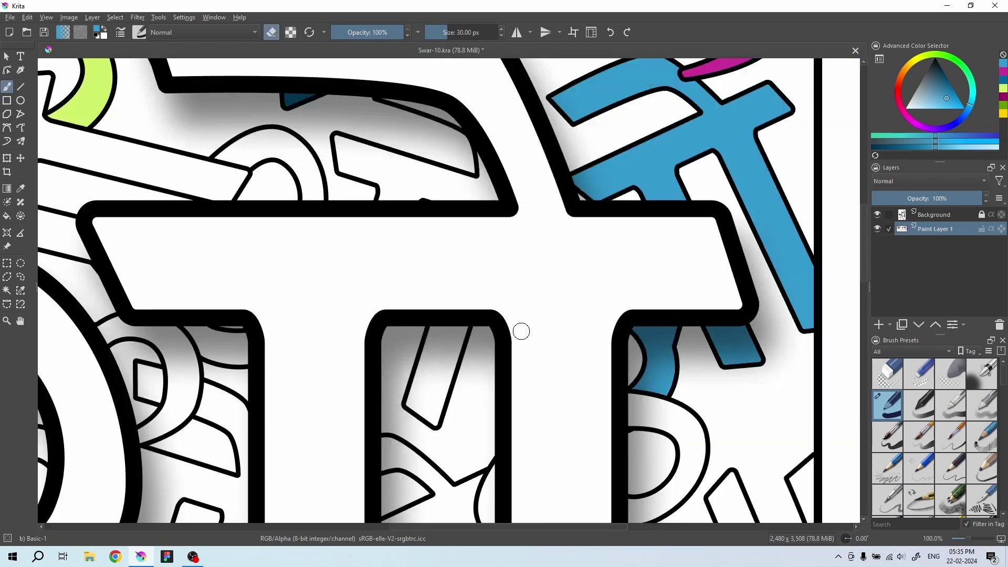
- Pick yellow and fill the slanted piece above the bar
click(1004, 114)
scroll(697, 349, up, 1)
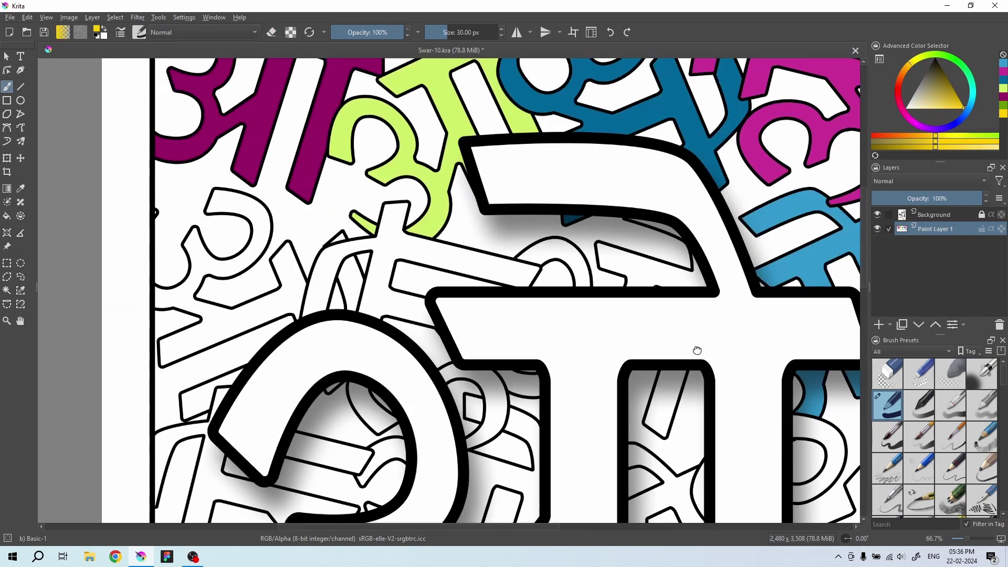
scroll(666, 322, up, 1)
drag(666, 321, 315, 331)
key(e)
drag(405, 200, 461, 226)
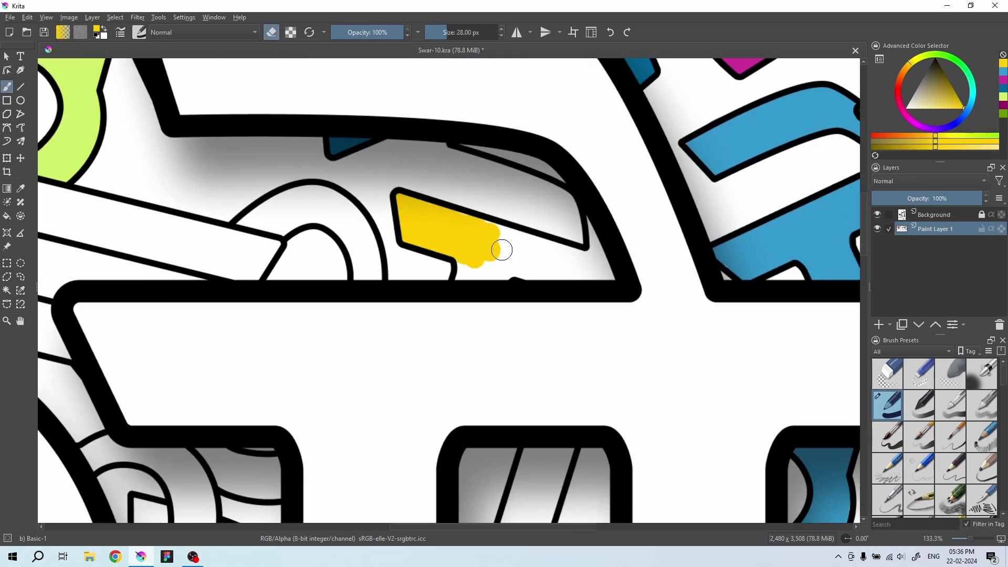
scroll(466, 267, up, 1)
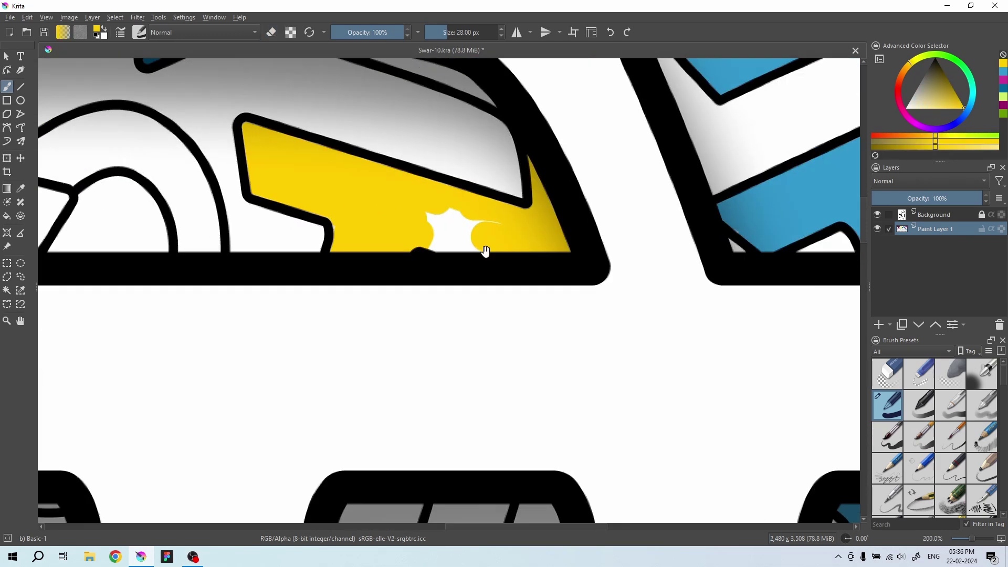
mouse_move(484, 248)
mouse_down()
mouse_move(450, 209)
mouse_move(680, 280)
mouse_up()
- Paint the arch, curved piece under the bar and middle stripe yellow, then pick magenta
key(bracketleft)
key(bracketleft)
mouse_move(315, 189)
mouse_down()
mouse_move(393, 150)
mouse_move(423, 214)
mouse_move(420, 168)
mouse_up()
scroll(364, 187, down, 5)
drag(380, 321, 337, 314)
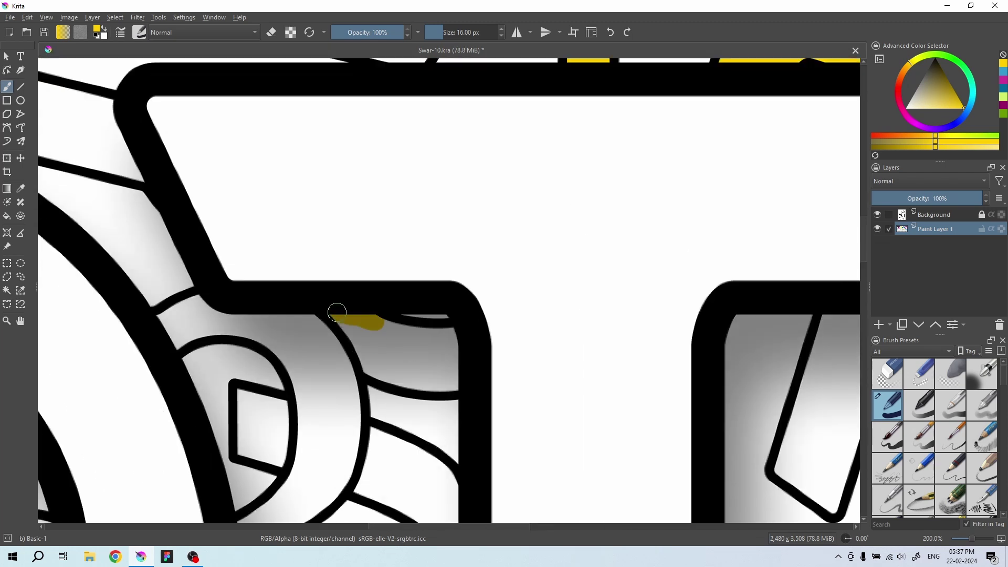
drag(442, 335, 384, 349)
scroll(473, 368, right, 5)
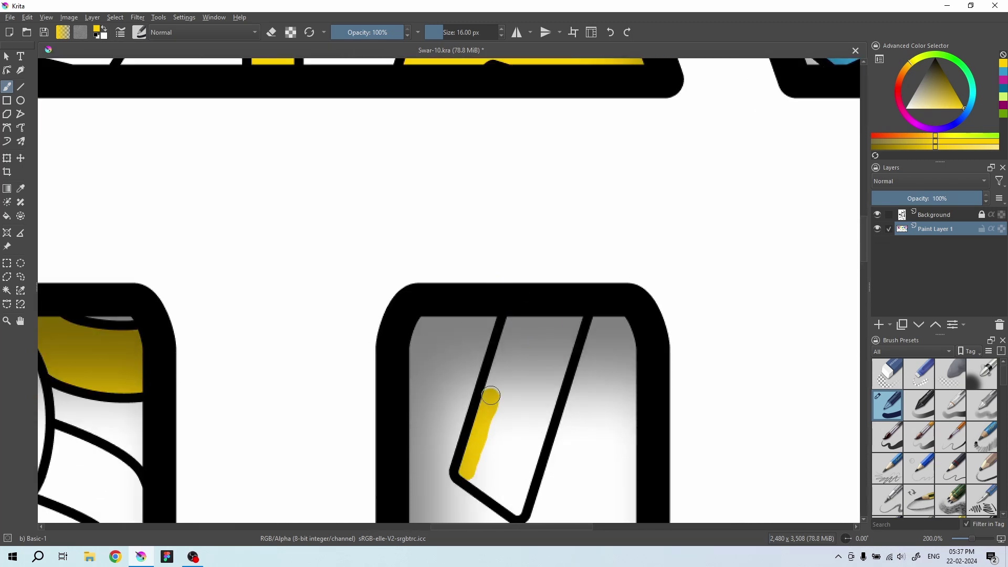
mouse_move(491, 395)
mouse_down()
mouse_move(525, 320)
mouse_move(488, 488)
mouse_up()
scroll(473, 367, down, 5)
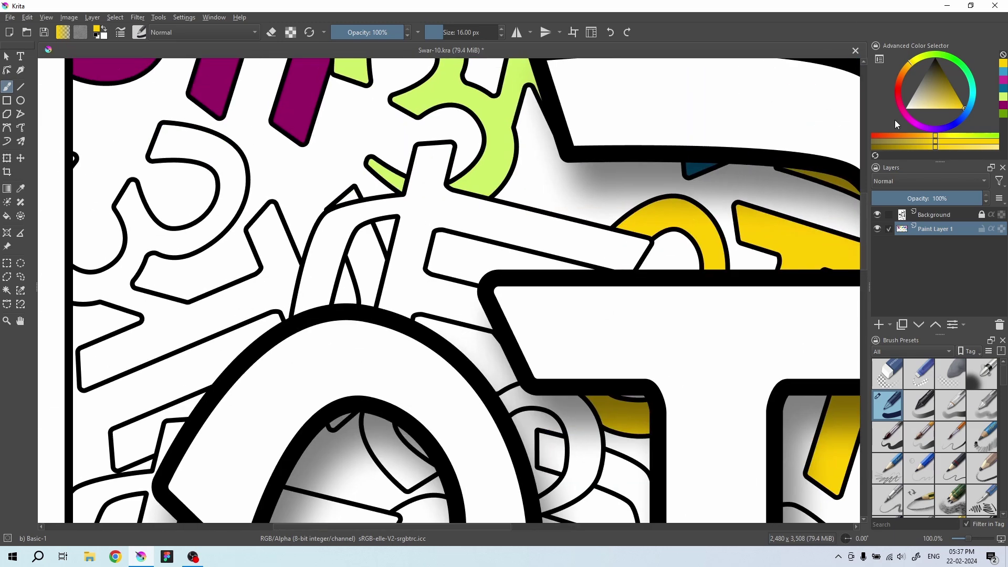
click(1003, 85)
- With a larger brush, paint the branching letter's left leg and right column magenta
scroll(376, 227, up, 1)
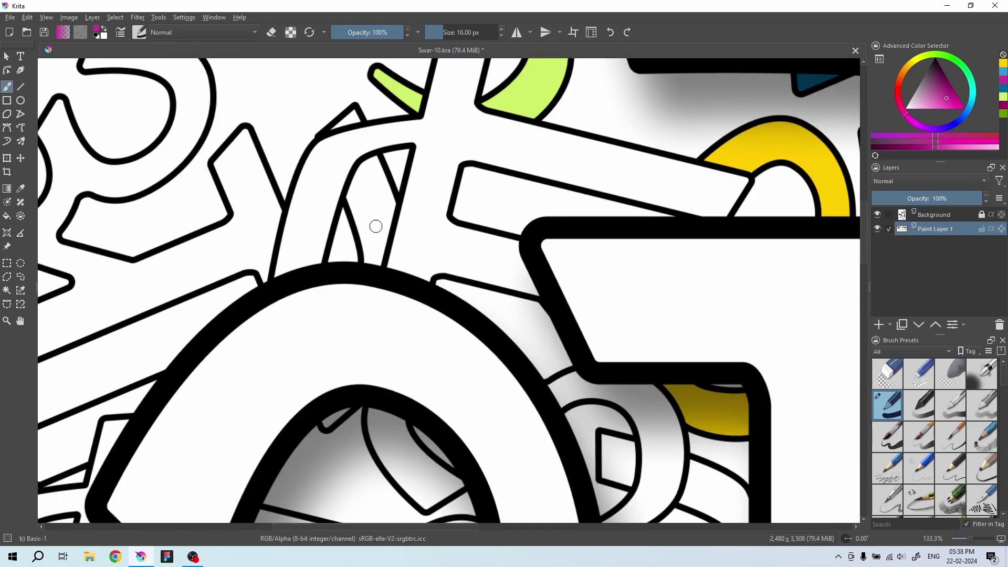
scroll(286, 257, up, 2)
key(bracketright)
key(bracketright)
key(bracketright)
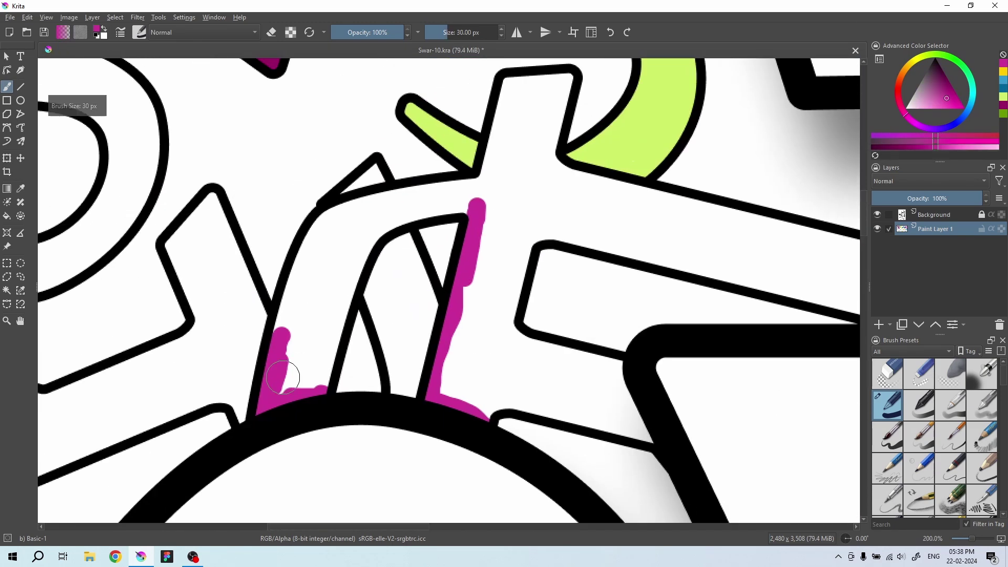
mouse_move(294, 388)
mouse_down()
mouse_move(315, 315)
mouse_move(367, 210)
mouse_move(341, 288)
mouse_up()
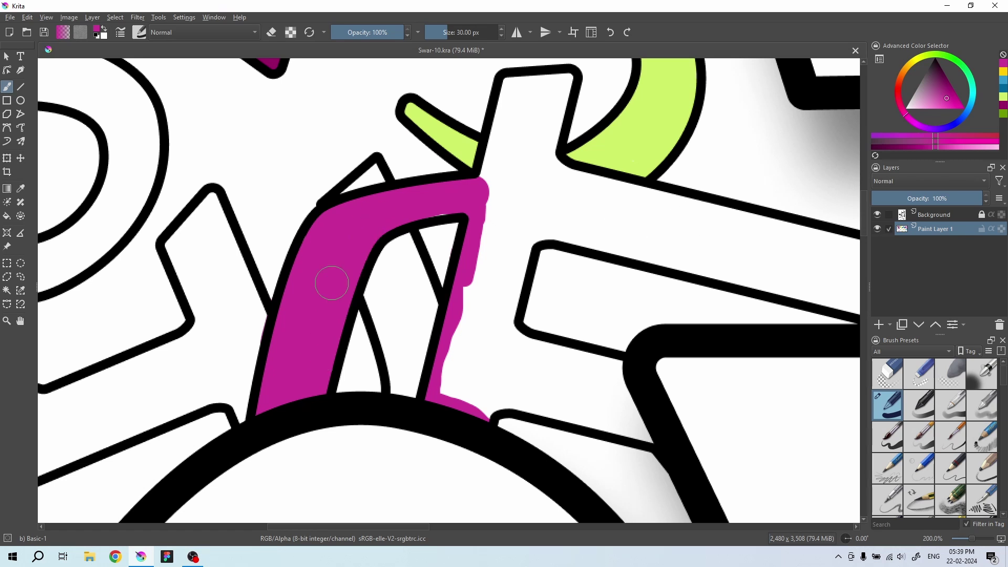
mouse_move(460, 194)
mouse_down()
mouse_move(502, 126)
mouse_move(546, 105)
mouse_move(494, 355)
mouse_move(517, 383)
mouse_up()
scroll(517, 383, down, 3)
scroll(518, 383, right, 4)
- Fill the letter's horizontal bar solid magenta
mouse_move(325, 273)
mouse_down()
mouse_move(378, 266)
mouse_move(360, 184)
mouse_move(329, 228)
mouse_move(397, 247)
mouse_up()
scroll(325, 225, up, 5)
scroll(326, 226, right, 2)
drag(304, 226, 667, 309)
drag(315, 191, 685, 290)
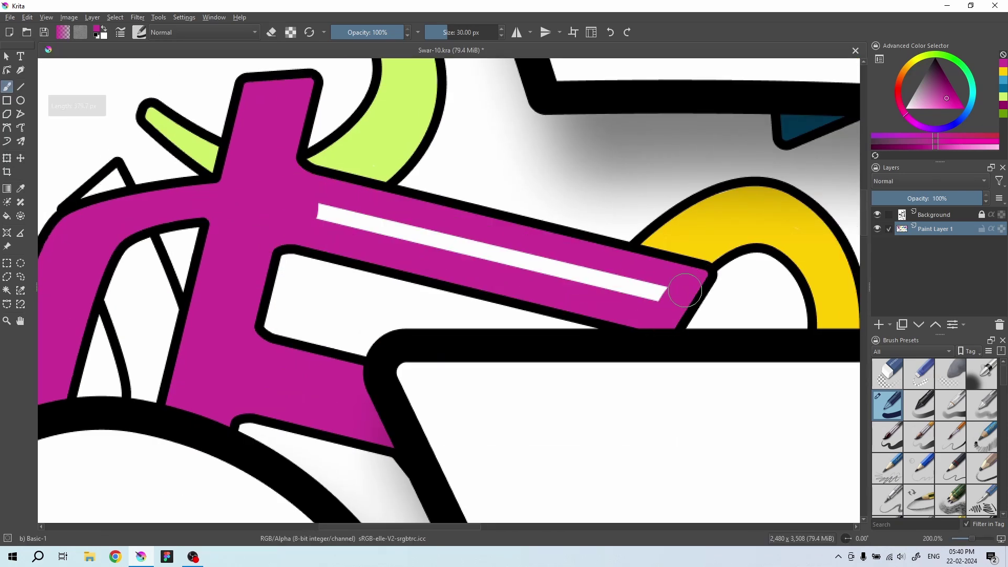
drag(318, 210, 607, 281)
- Paint the inner oval piece and the curved band beside the yellow magenta
scroll(607, 281, down, 5)
mouse_move(252, 254)
mouse_down()
mouse_move(315, 404)
mouse_move(325, 365)
mouse_up()
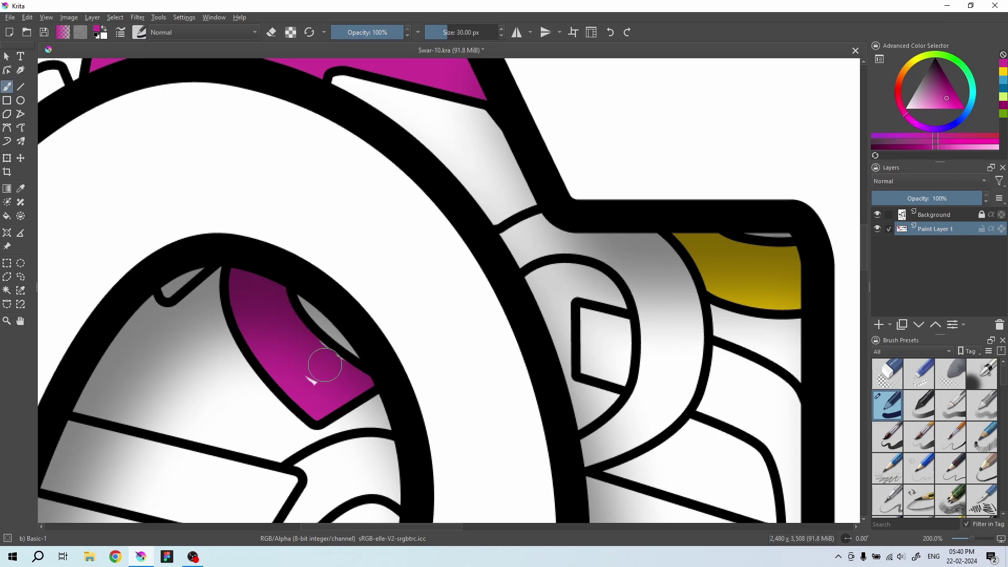
scroll(325, 365, right, 4)
mouse_move(325, 223)
mouse_down()
mouse_move(462, 247)
mouse_move(412, 428)
mouse_move(485, 346)
mouse_up()
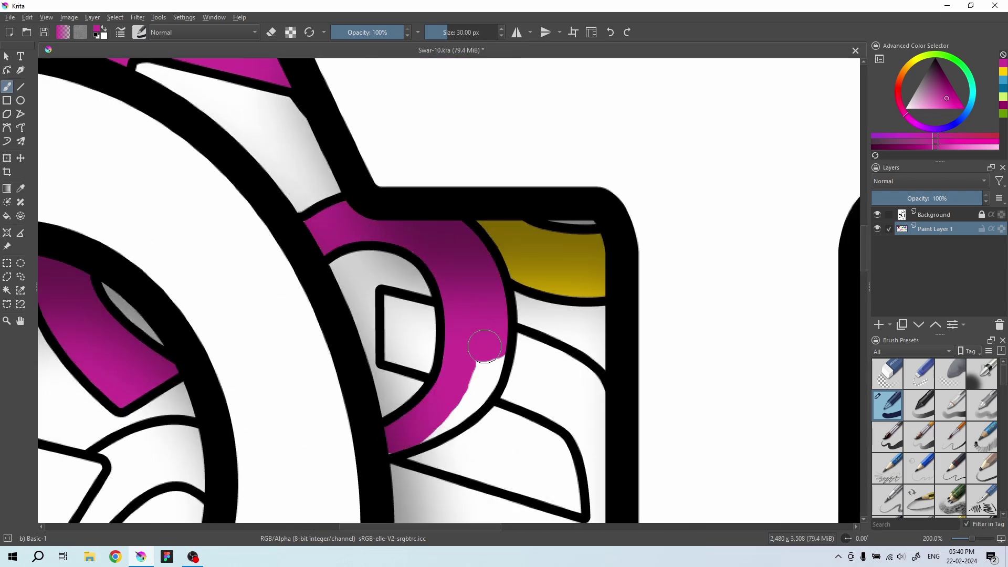
scroll(469, 398, left, 5)
scroll(431, 367, up, 3)
- Paint the curved letter band, lower band and its right arm green
ctrl+click(431, 367)
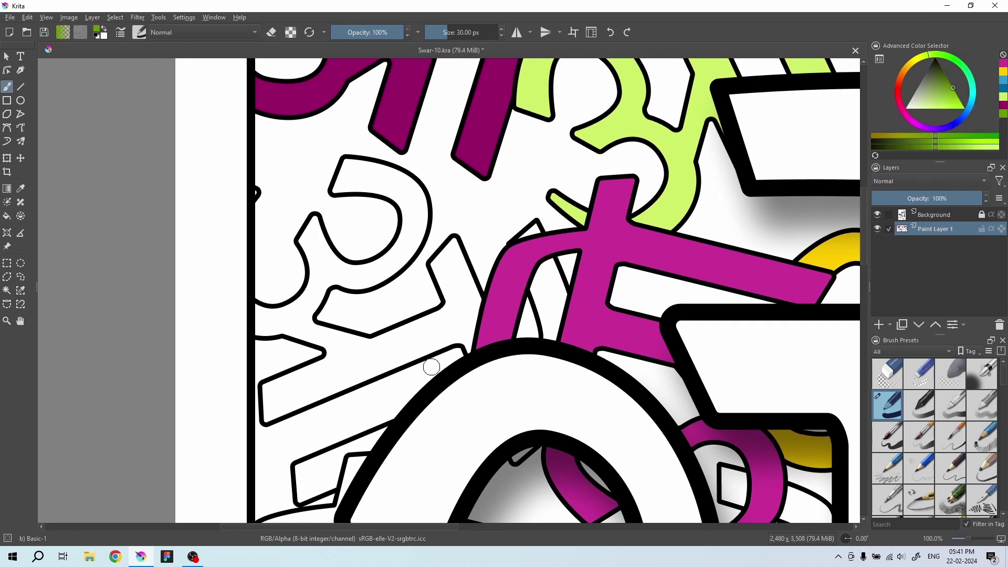
scroll(354, 280, down, 3)
mouse_move(280, 467)
mouse_down()
mouse_move(279, 415)
mouse_move(405, 367)
mouse_move(429, 318)
mouse_up()
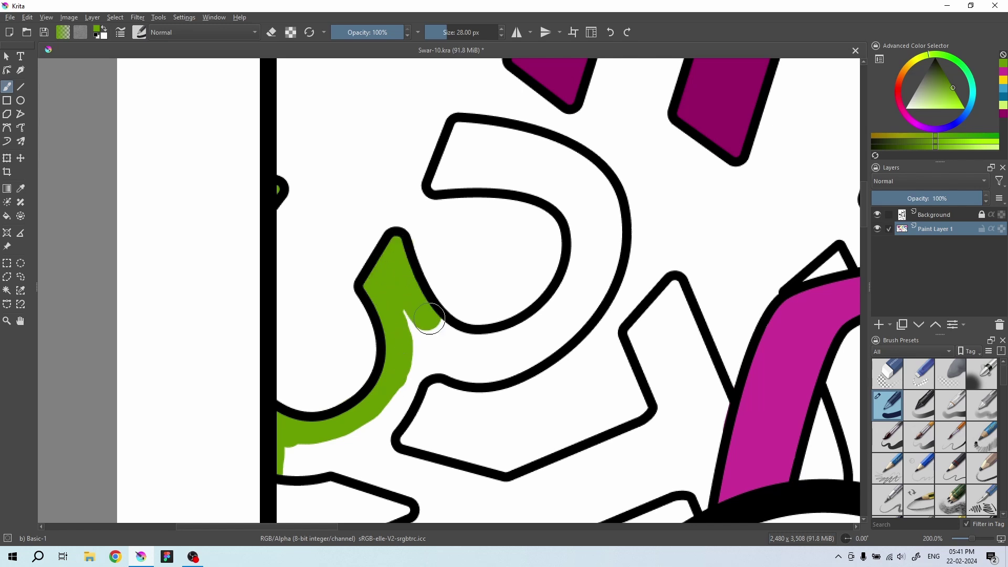
mouse_move(504, 312)
mouse_down()
mouse_move(451, 173)
mouse_move(457, 137)
mouse_move(539, 360)
mouse_move(635, 256)
mouse_up()
scroll(589, 226, down, 3)
scroll(589, 226, left, 3)
mouse_move(630, 221)
mouse_down()
mouse_move(578, 226)
mouse_move(520, 294)
mouse_move(684, 353)
mouse_move(776, 187)
mouse_up()
scroll(776, 188, right, 3)
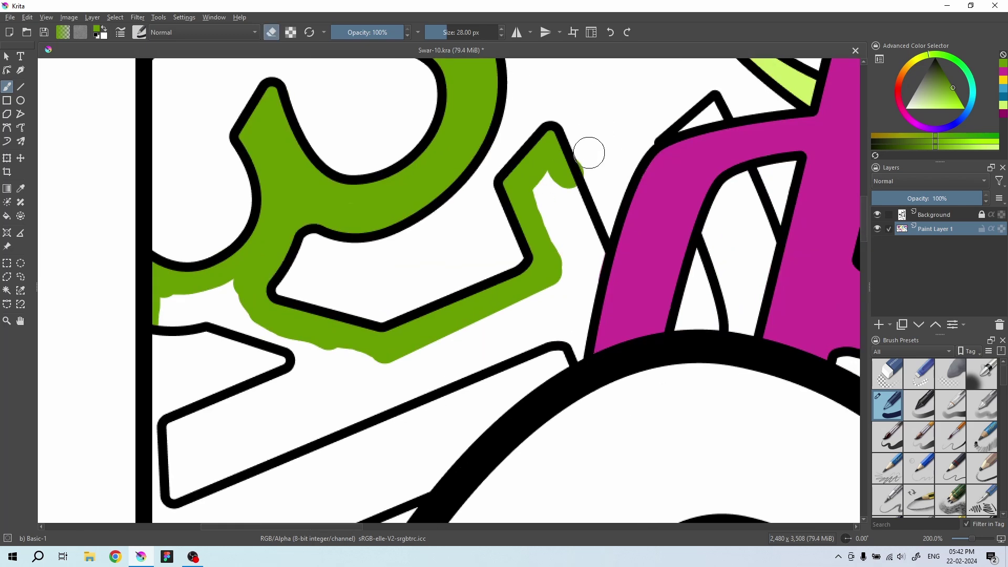
mouse_move(544, 184)
mouse_down()
mouse_move(583, 290)
mouse_move(546, 194)
mouse_up()
- Fill the arm's white sliver and the lower bar green with a larger brush
scroll(366, 211, down, 2)
scroll(365, 210, left, 3)
drag(394, 231, 365, 211)
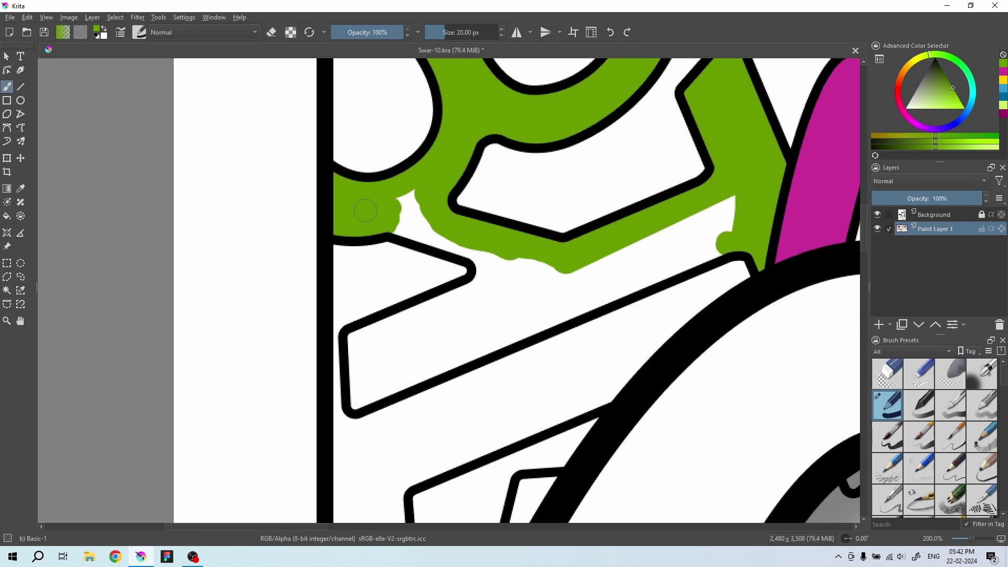
drag(362, 346, 546, 268)
key(bracketright)
drag(725, 237, 504, 294)
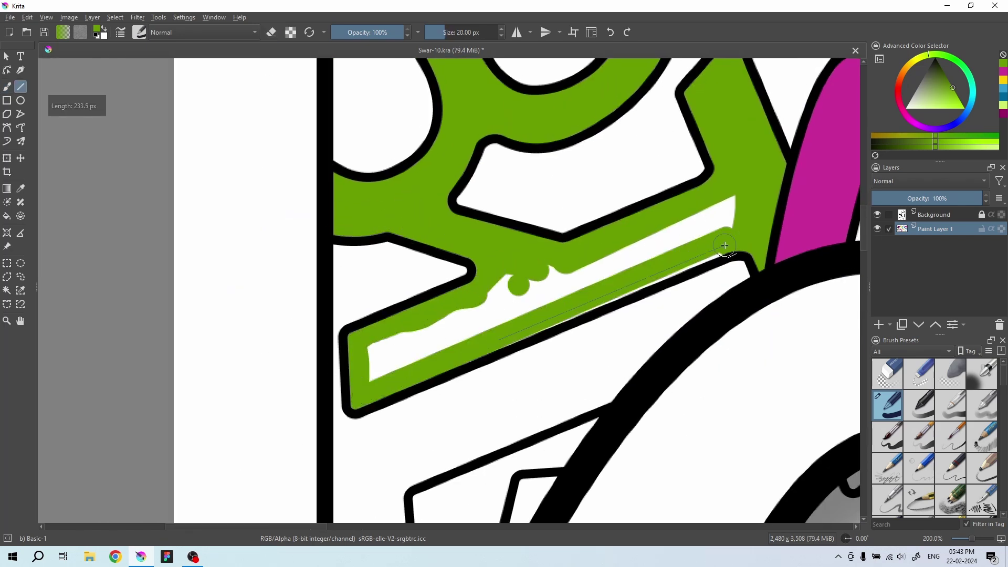
mouse_move(367, 368)
mouse_down()
mouse_move(461, 307)
mouse_move(518, 353)
mouse_up()
- Paint the small piece beside the loop and its white sliver green
scroll(518, 354, down, 3)
scroll(517, 354, right, 3)
drag(155, 323, 165, 362)
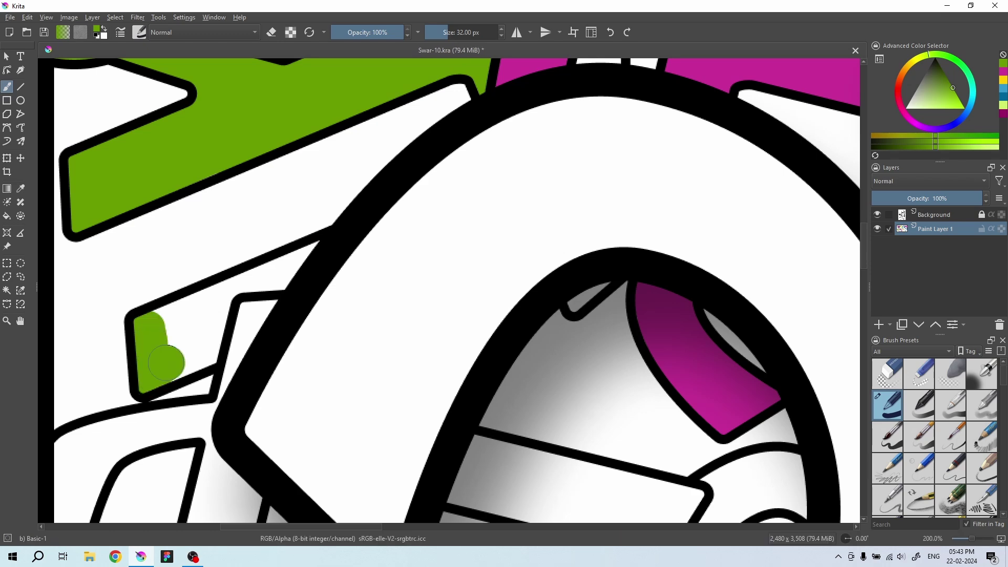
drag(244, 282, 320, 247)
scroll(315, 405, up, 2)
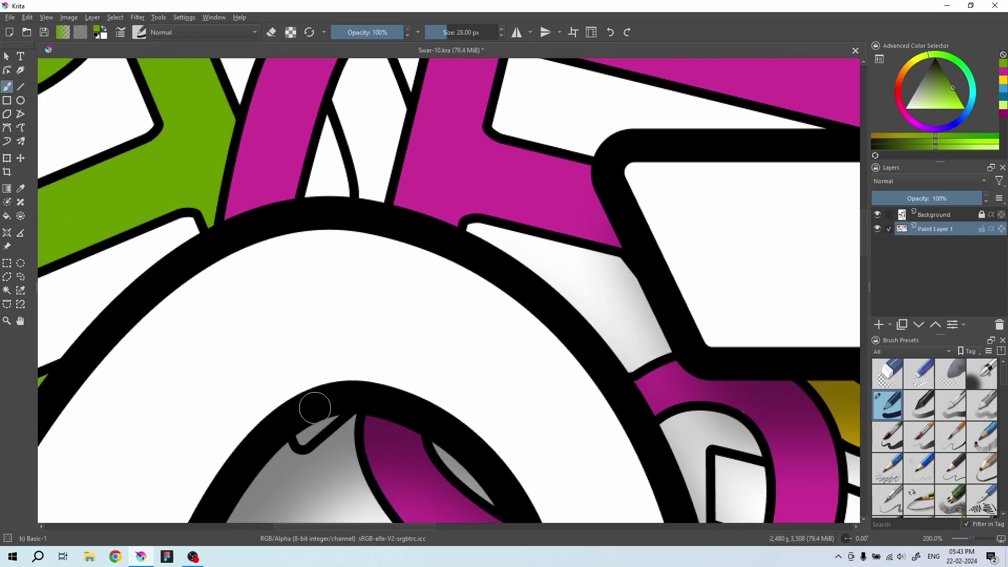
scroll(284, 219, up, 4)
scroll(285, 219, left, 3)
- Fill the narrow gap between the magenta legs green using a smaller brush
key(bracketleft)
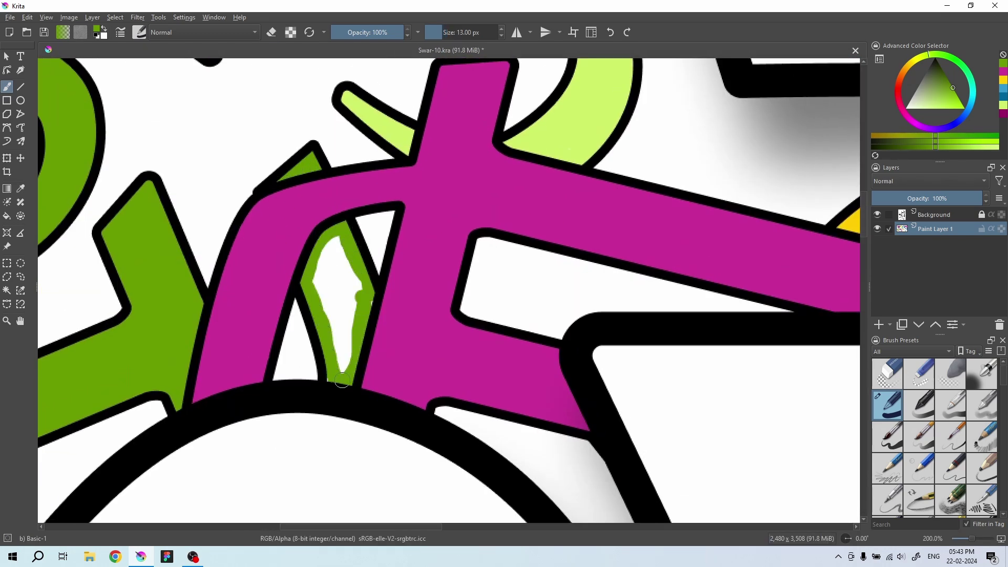
drag(342, 380, 336, 315)
scroll(367, 368, down, 5)
key(bracketright)
key(bracketright)
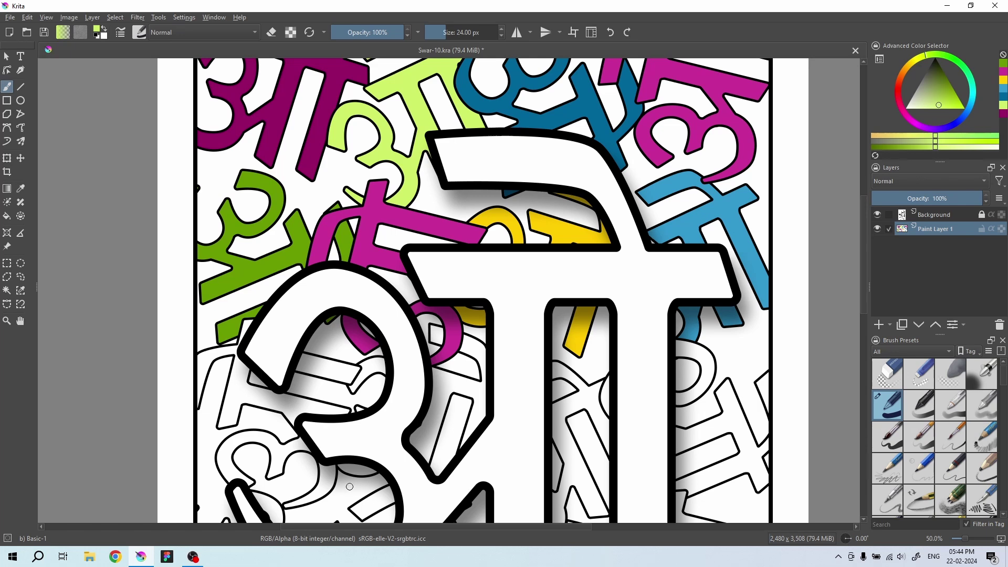
- Paint the piece along the page edge lime green, covering its white sliver
scroll(349, 486, up, 3)
scroll(427, 281, up, 3)
key(bracketleft)
key(bracketleft)
drag(297, 420, 292, 377)
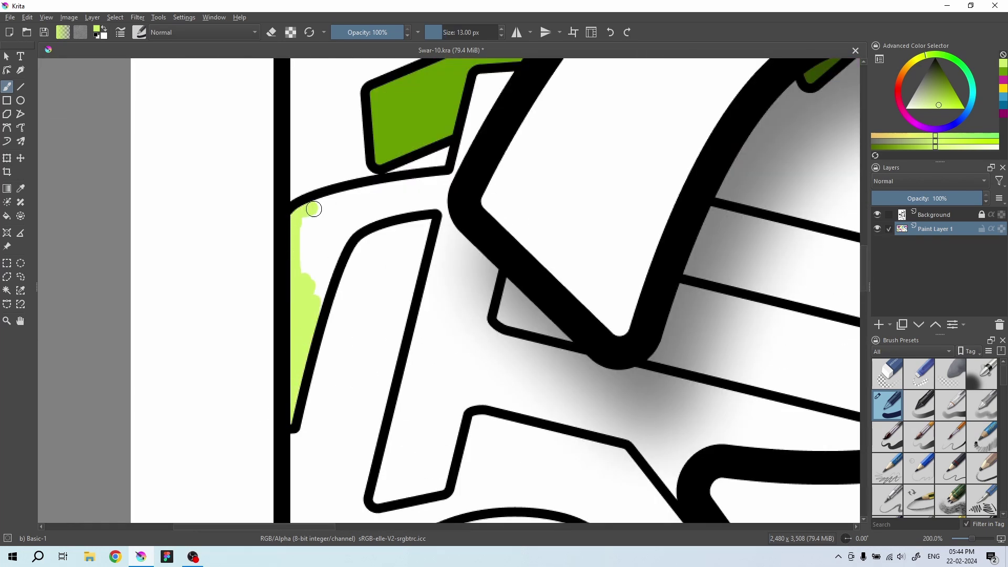
scroll(483, 117, down, 2)
scroll(483, 117, left, 2)
drag(391, 158, 375, 171)
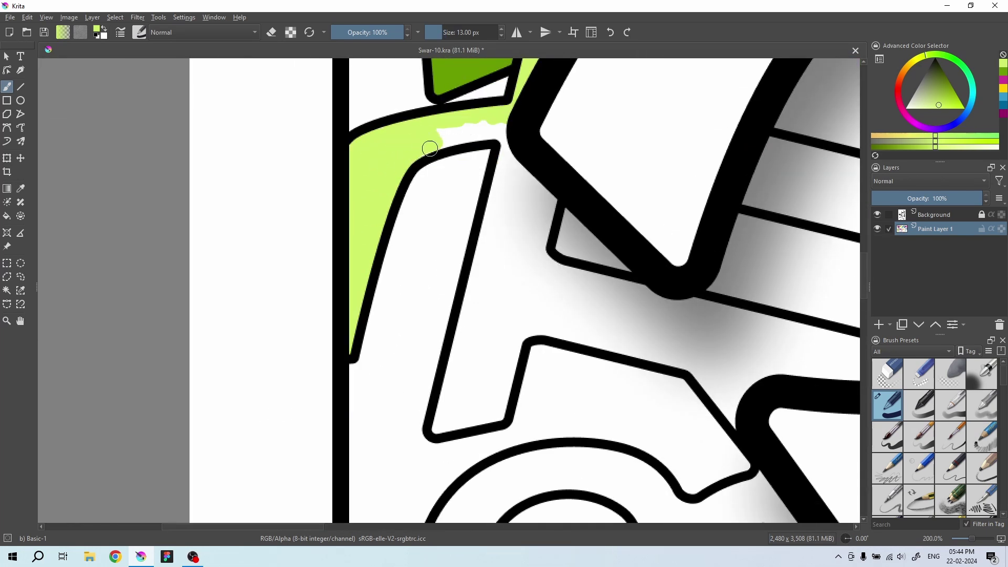
scroll(496, 143, down, 2)
scroll(496, 143, right, 1)
- Fill the diagonal outline and the long bar lime green with long strokes
mouse_move(473, 76)
mouse_down()
mouse_move(422, 328)
mouse_move(521, 133)
mouse_move(479, 243)
mouse_up()
scroll(480, 243, up, 2)
scroll(479, 244, right, 3)
key(bracketright)
drag(408, 313, 756, 404)
drag(540, 406, 540, 406)
key(b)
drag(624, 395, 513, 406)
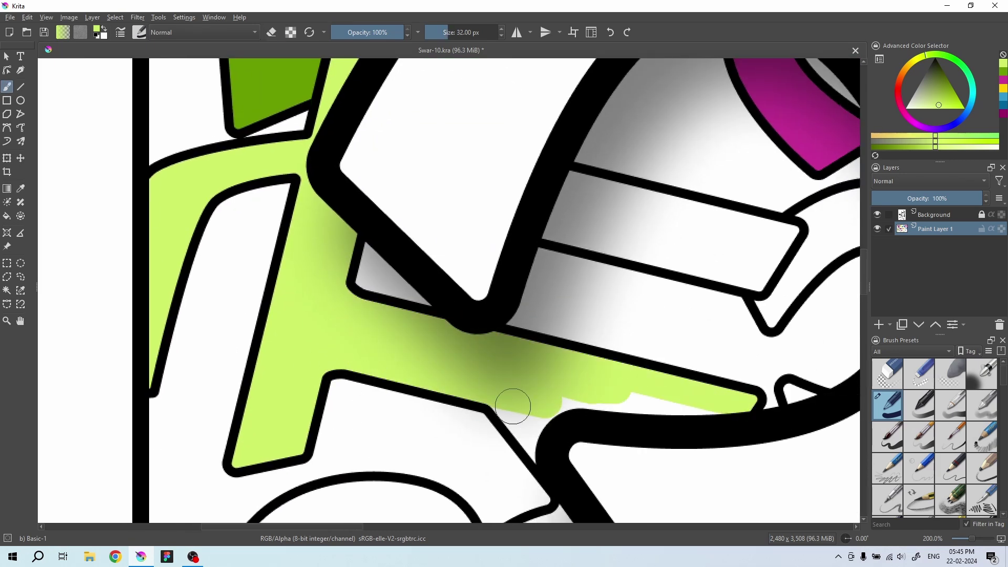
- Fill the S-shaped letter's arms and curve lime green, covering white gaps
scroll(709, 404, down, 5)
drag(525, 271, 447, 342)
scroll(446, 341, left, 2)
drag(519, 336, 567, 226)
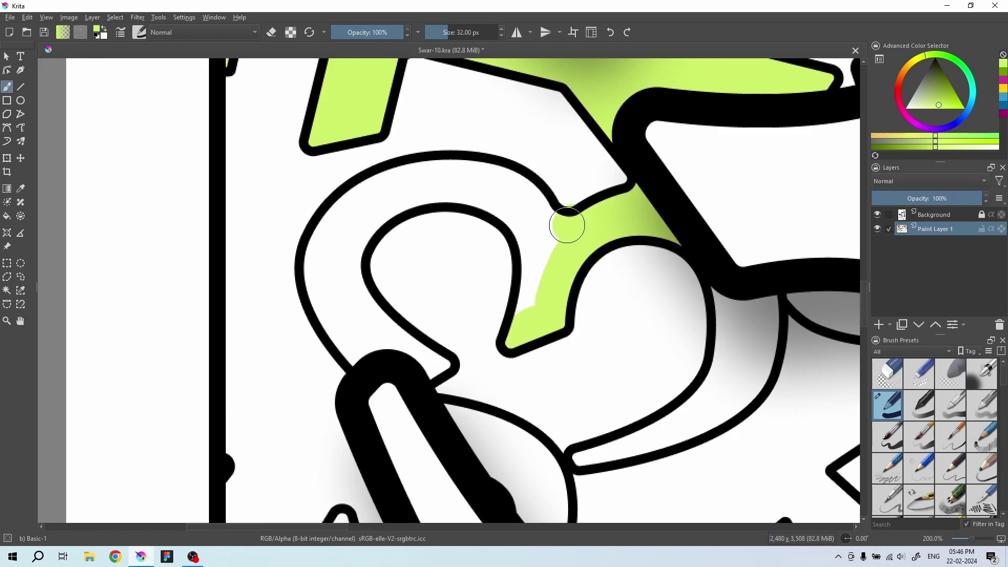
key(bracketleft)
key(bracketleft)
drag(447, 370, 315, 285)
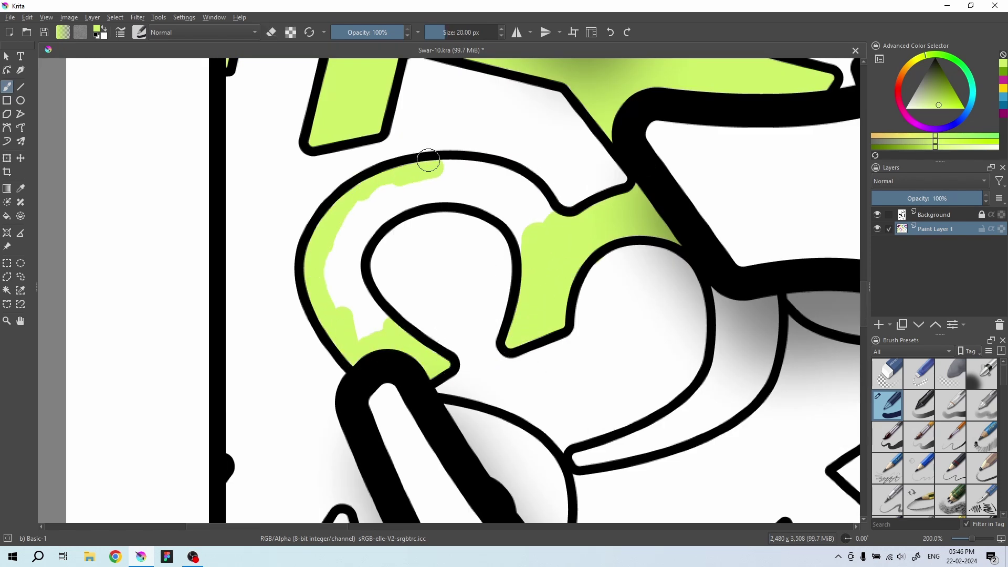
drag(397, 321, 507, 219)
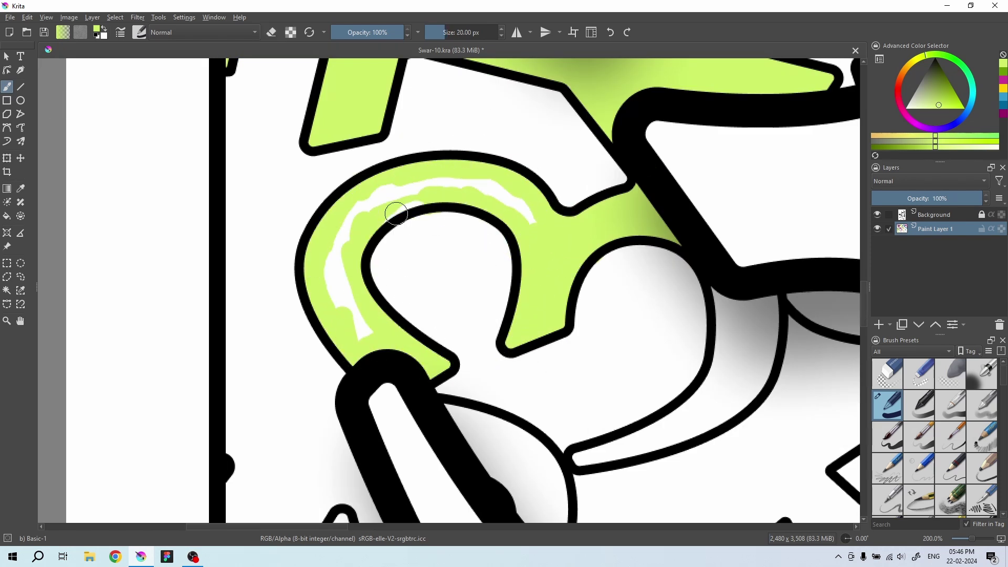
drag(359, 327, 530, 221)
- Fill the next curved piece and the rectangle bar lime green, then pick dark blue
scroll(552, 252, down, 3)
scroll(551, 252, right, 3)
drag(393, 367, 538, 252)
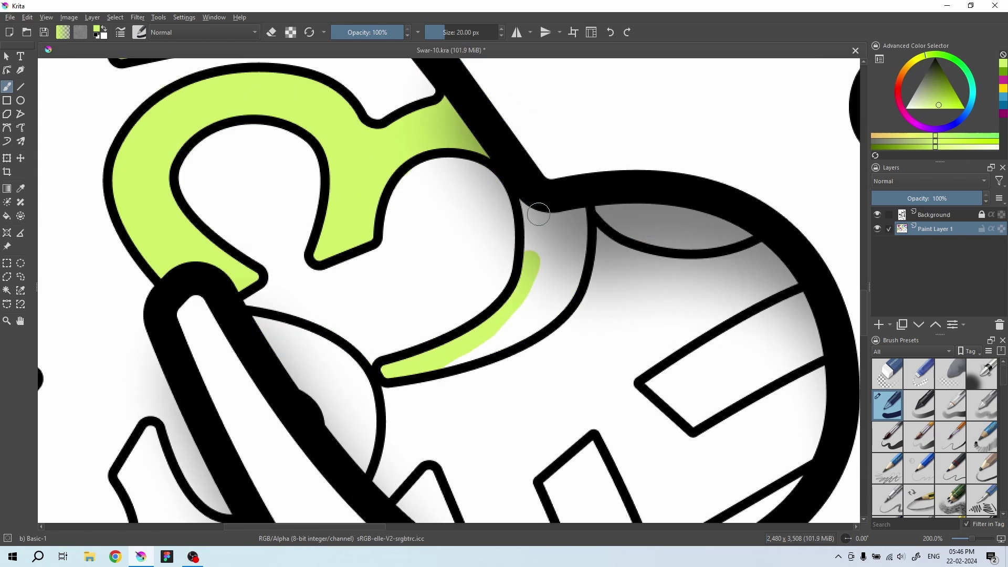
drag(520, 309, 554, 202)
scroll(557, 163, down, 3)
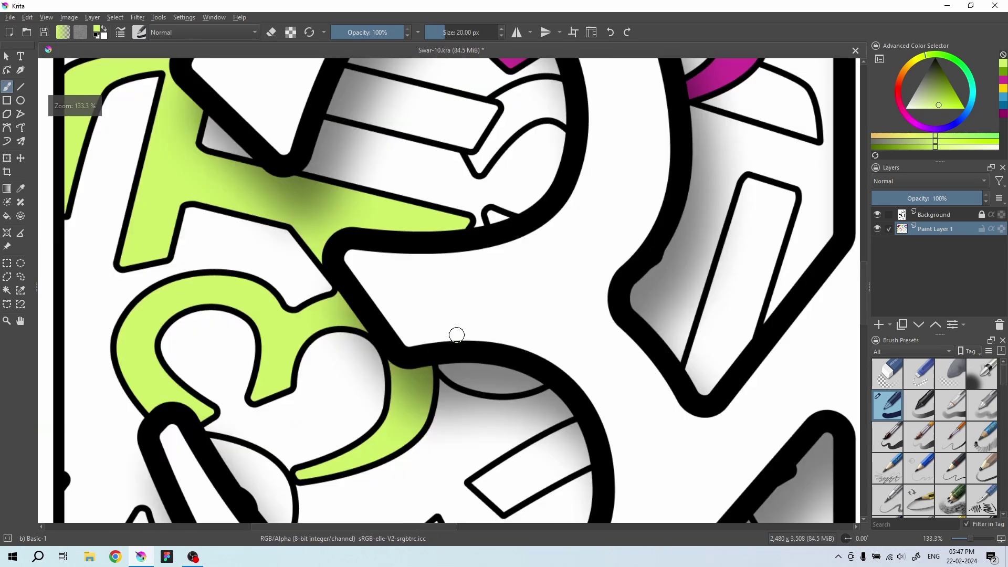
scroll(574, 212, down, 5)
scroll(574, 212, up, 1)
drag(357, 192, 579, 331)
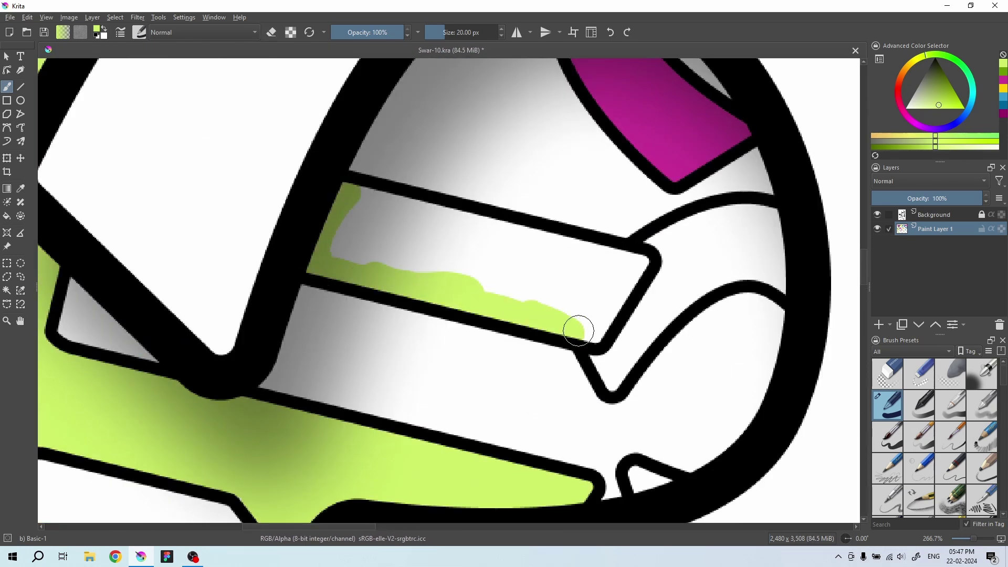
mouse_move(355, 206)
mouse_down()
mouse_move(546, 232)
mouse_move(311, 230)
mouse_move(535, 207)
mouse_up()
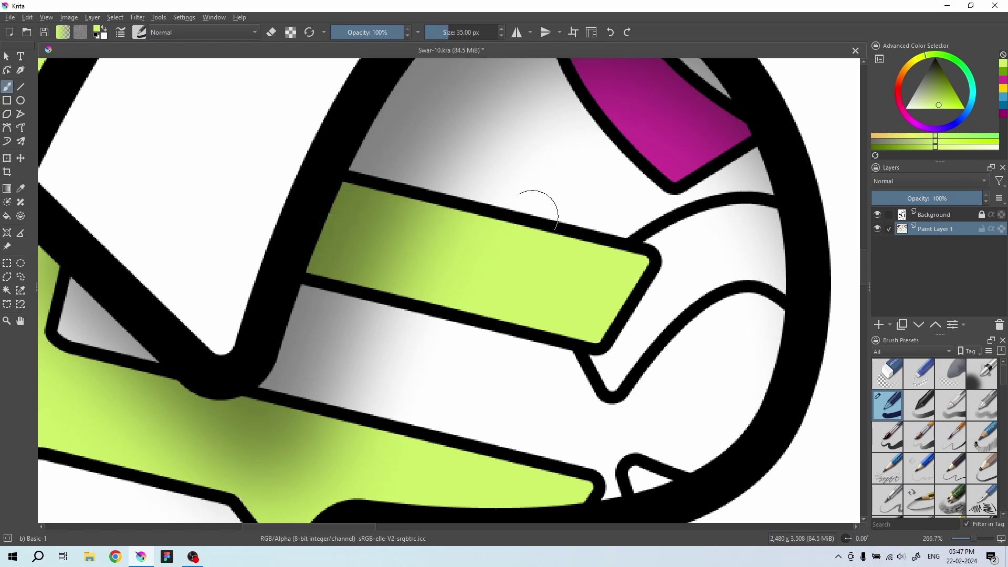
scroll(525, 401, down, 4)
drag(525, 401, 463, 382)
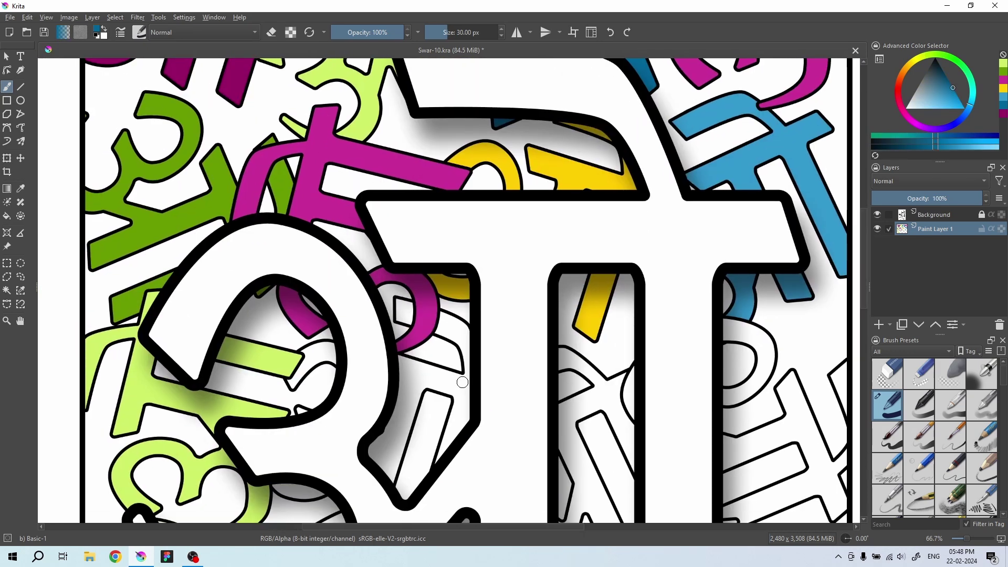
- Paint the small rectangle and tall strip dark blue, brush enlarged to 30 px
scroll(461, 403, up, 3)
drag(472, 157, 469, 194)
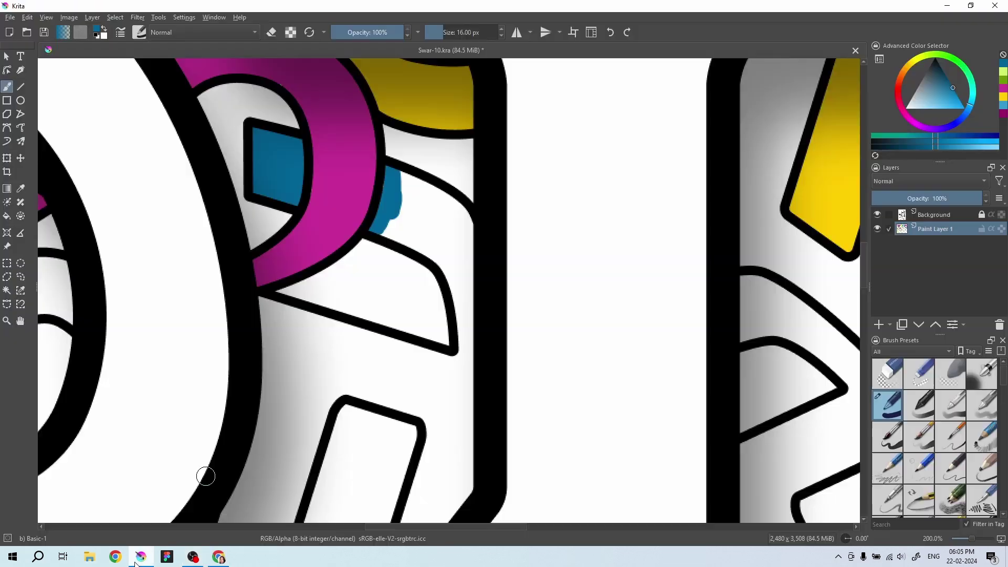
key(bracketright)
key(bracketright)
key(bracketright)
drag(401, 235, 406, 194)
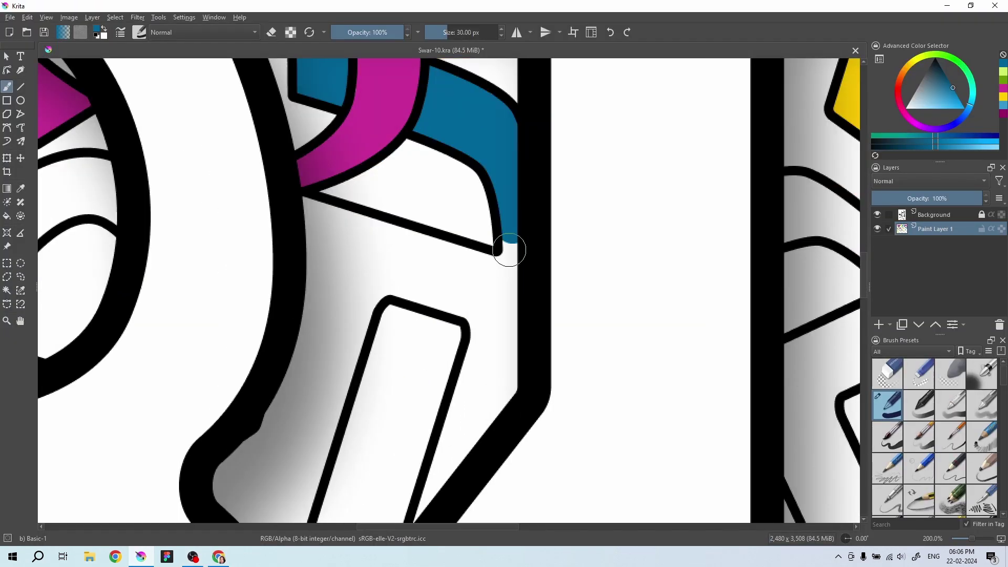
drag(517, 225, 461, 446)
mouse_move(423, 507)
mouse_down()
mouse_move(385, 459)
mouse_move(427, 168)
mouse_move(604, 221)
mouse_move(587, 262)
mouse_up()
- Lay straight blue strokes into the unpainted grey strip inside the blue shape
key(e)
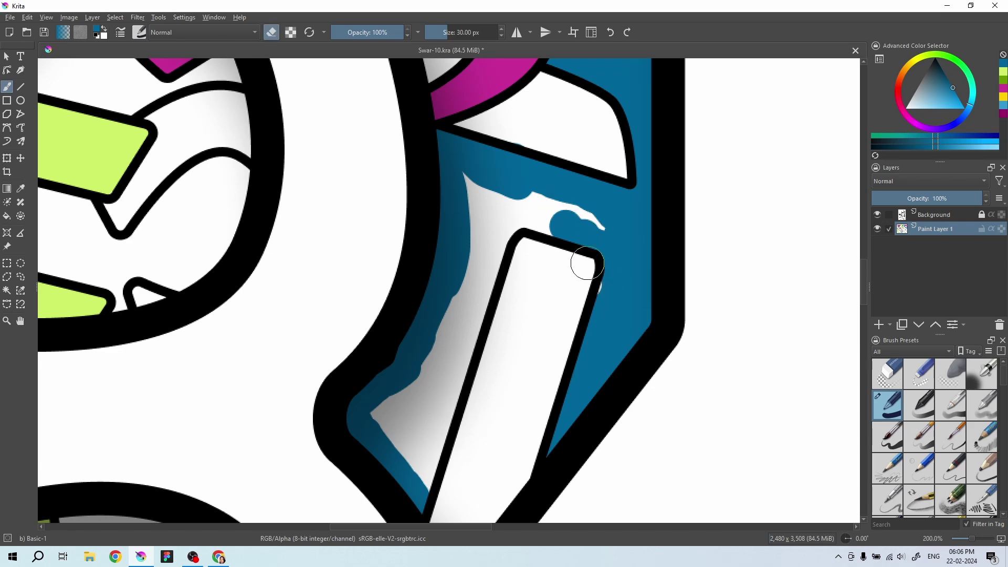
key(e)
drag(577, 383, 556, 407)
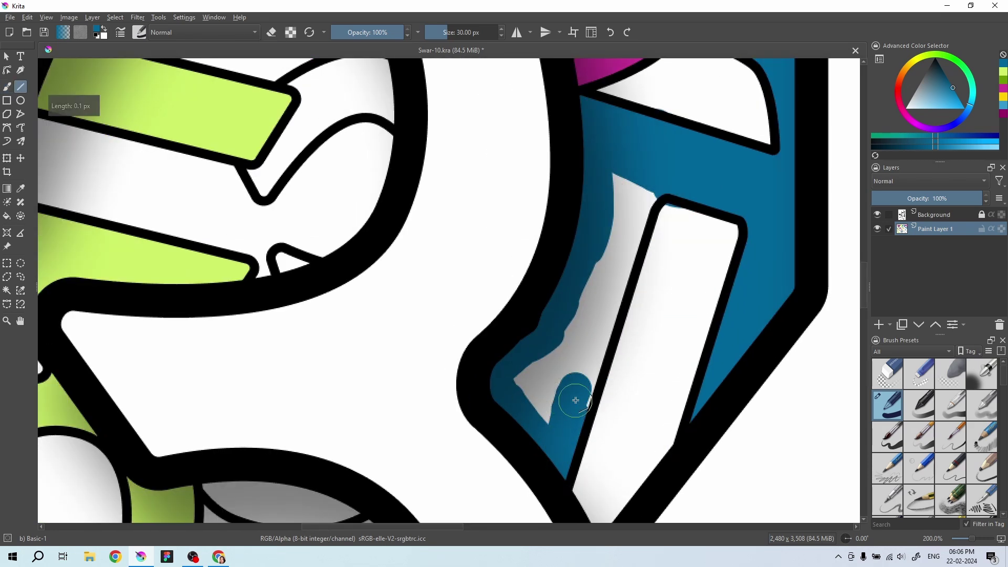
mouse_move(599, 326)
mouse_down()
mouse_move(638, 195)
mouse_move(611, 154)
mouse_up()
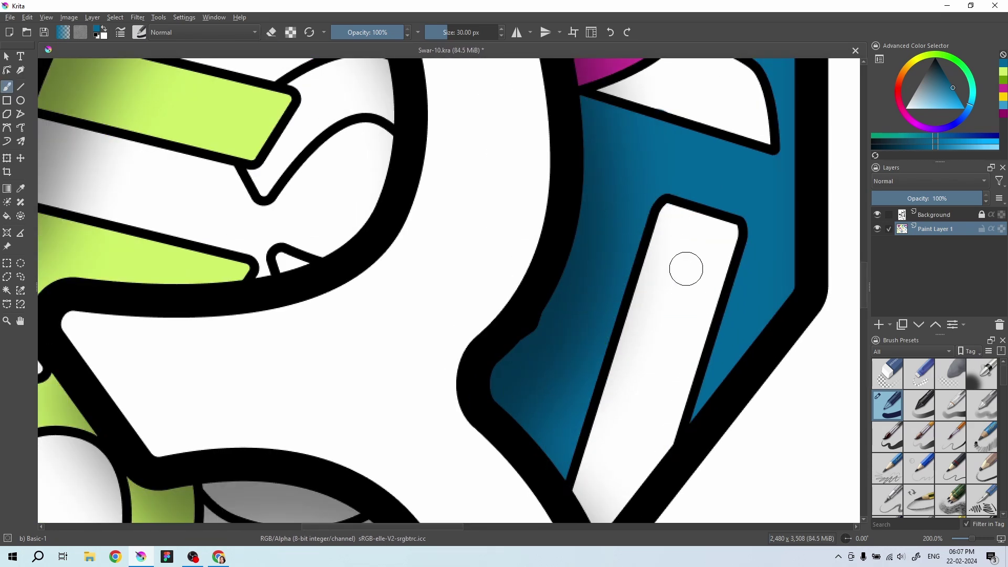
- Fill the two remaining curved letter shapes with blue
scroll(588, 225, up, 2)
scroll(552, 375, down, 3)
scroll(552, 376, down, 3)
scroll(437, 414, up, 5)
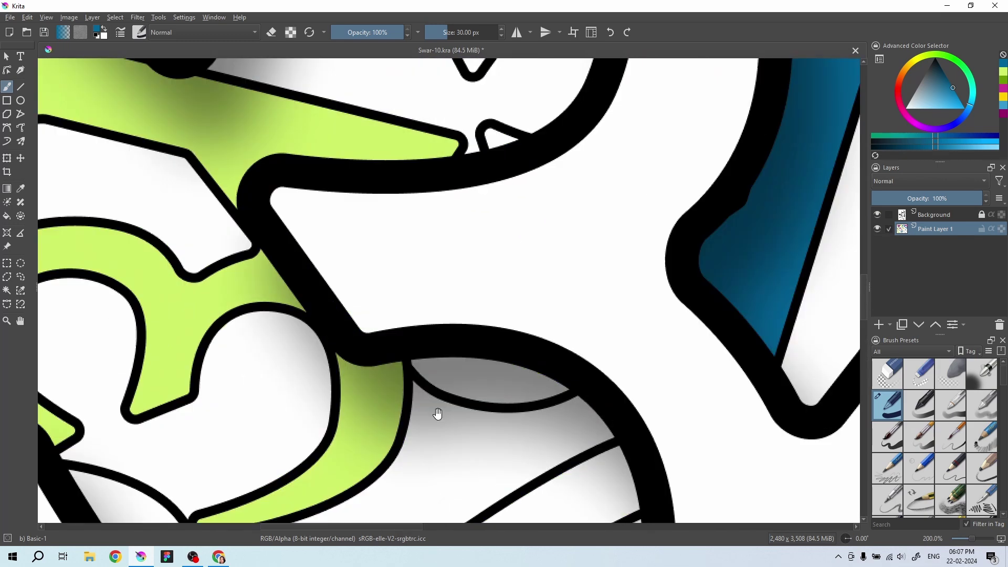
drag(438, 414, 280, 320)
mouse_move(294, 315)
mouse_down()
mouse_move(387, 304)
mouse_move(294, 389)
mouse_up()
mouse_move(273, 299)
mouse_down()
mouse_move(326, 220)
mouse_move(366, 211)
mouse_up()
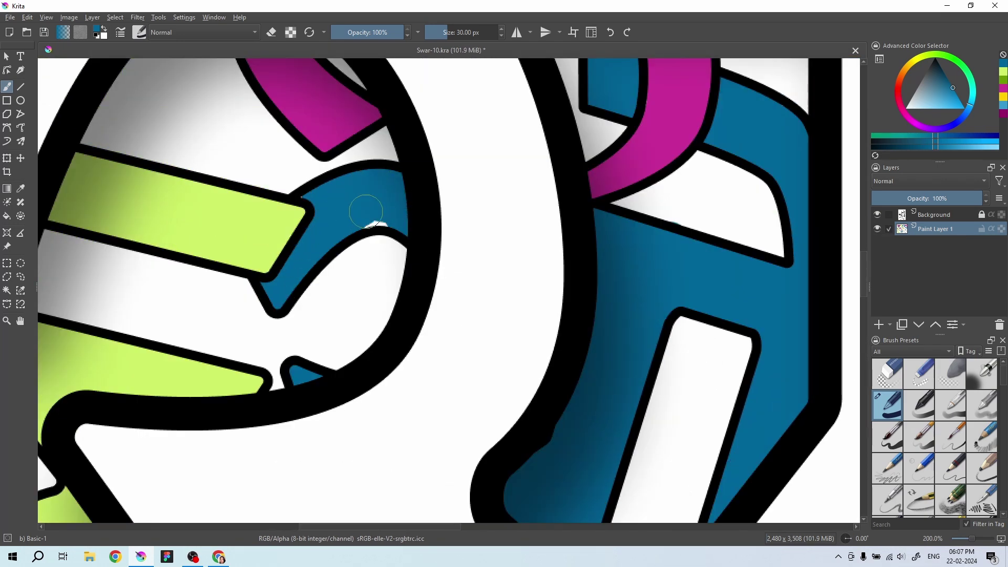
scroll(513, 279, down, 1)
scroll(444, 184, down, 2)
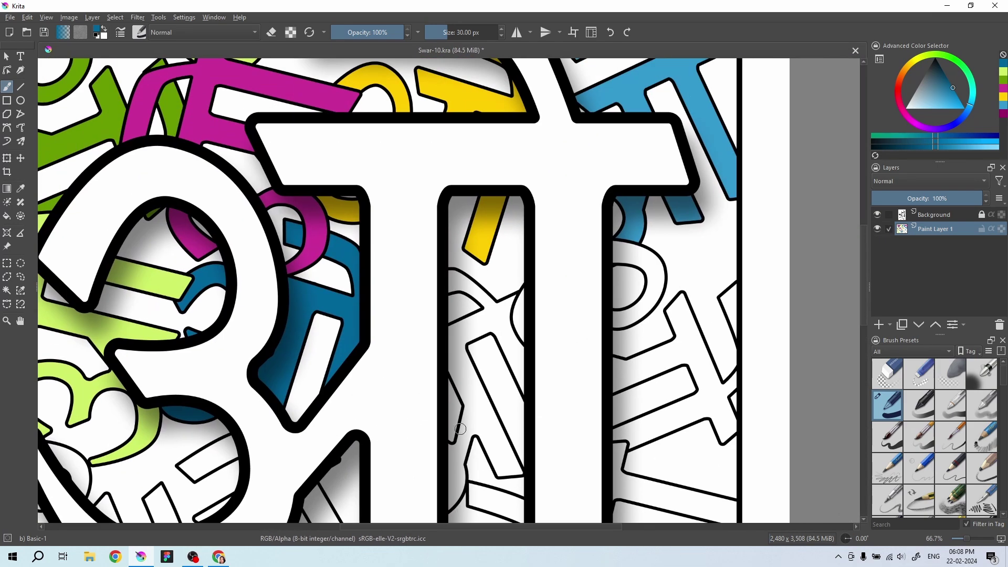
- Pick magenta and paint it down the narrow letter shape in the column
click(1001, 116)
scroll(499, 288, down, 1)
scroll(499, 289, up, 3)
drag(488, 320, 501, 271)
drag(483, 430, 504, 250)
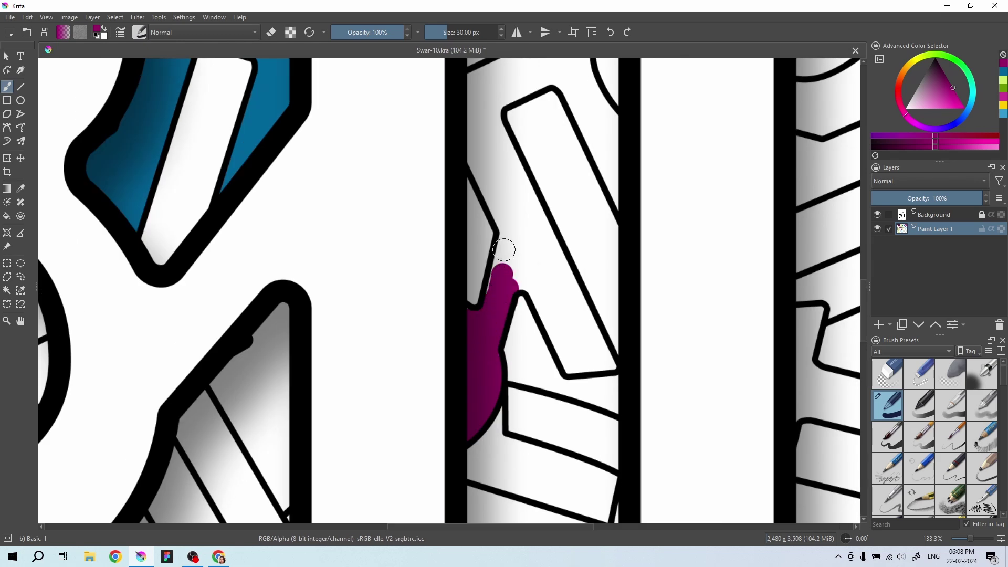
scroll(504, 250, up, 1)
drag(455, 291, 471, 367)
- Add magenta near the top and along the arm's top edge with a smaller brush
key(e)
drag(418, 134, 540, 90)
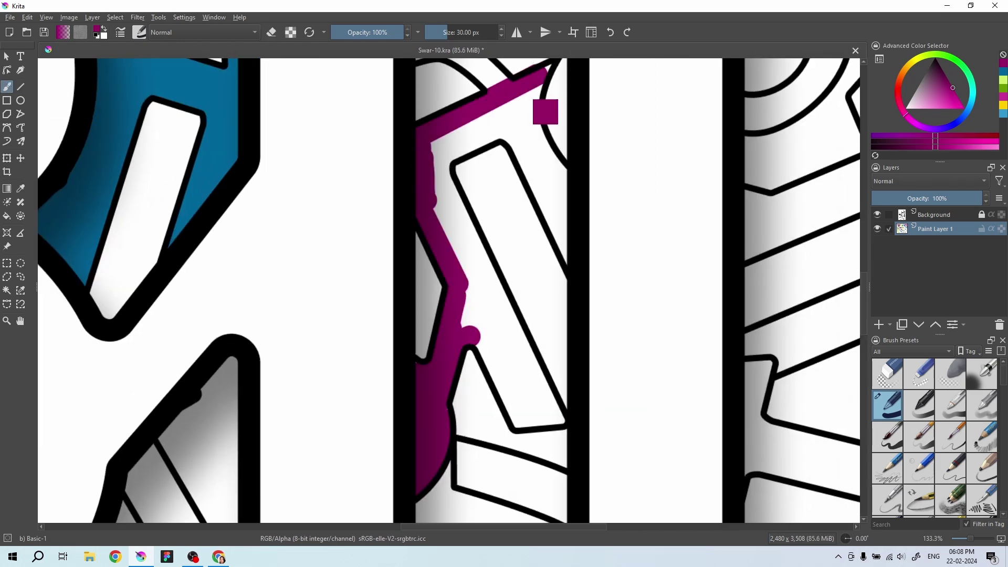
key(e)
scroll(501, 182, up, 2)
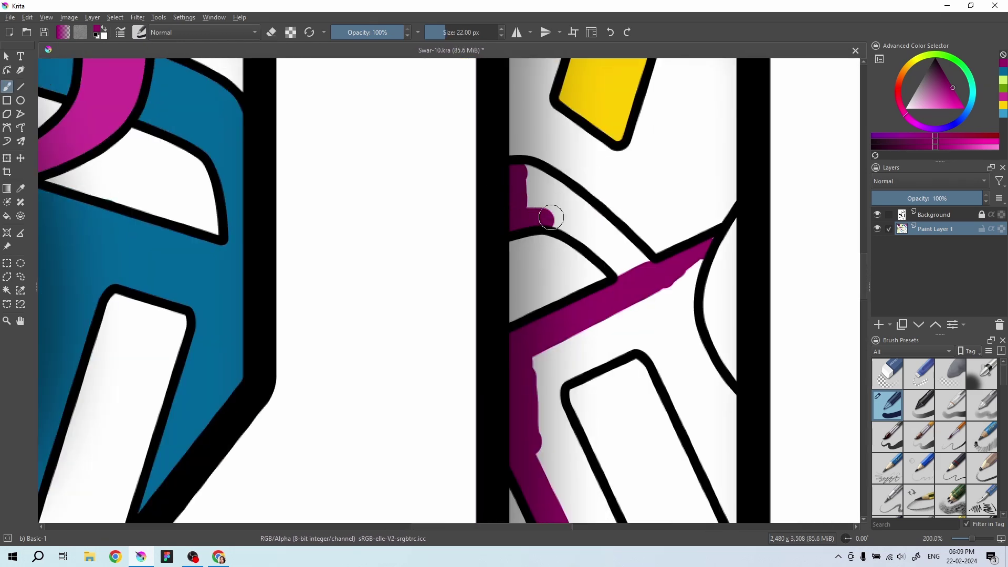
drag(520, 199, 590, 209)
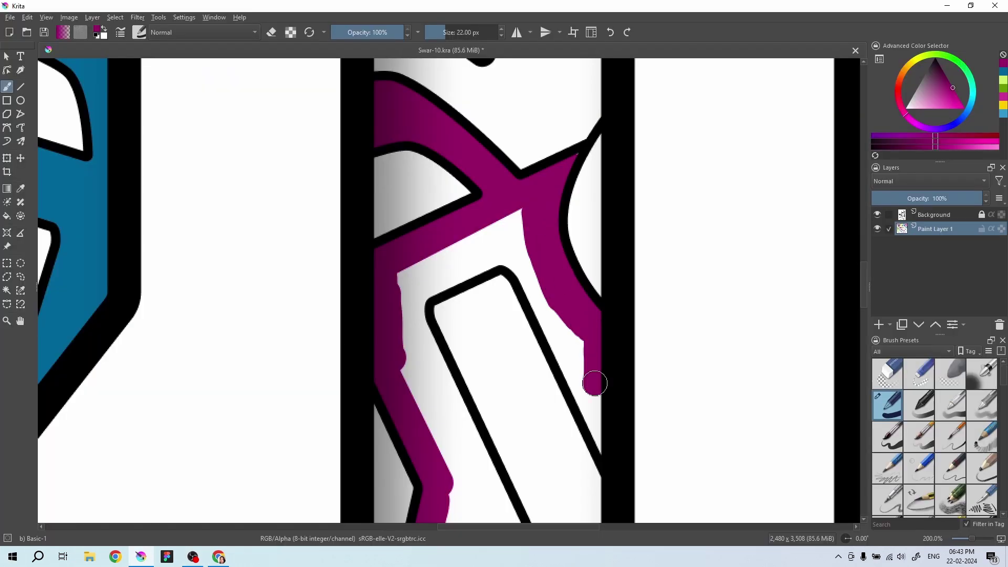
- Fill the white gap beside the inner rectangle and remaining slivers magenta
drag(595, 384, 519, 260)
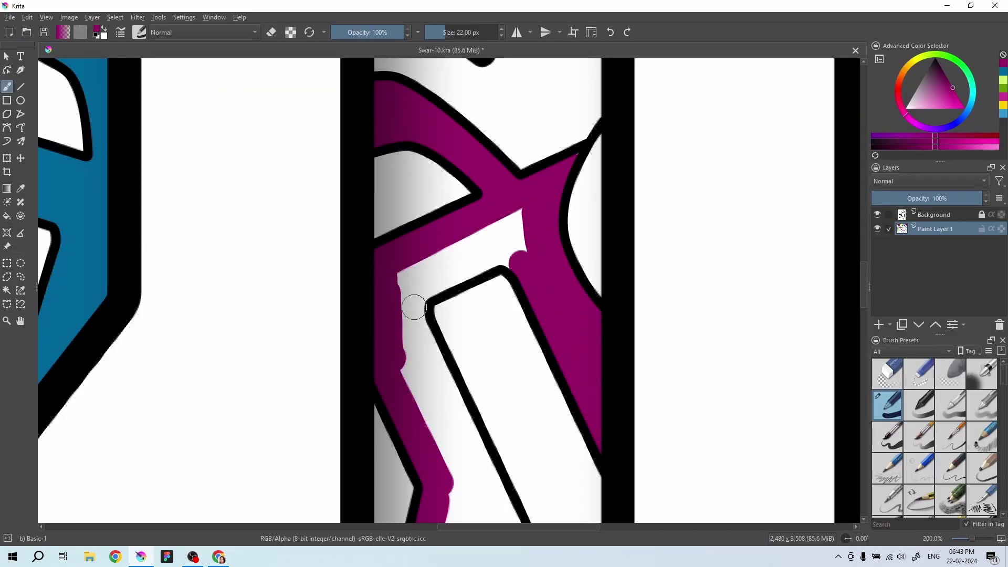
drag(428, 262, 404, 331)
scroll(429, 262, down, 5)
key(e)
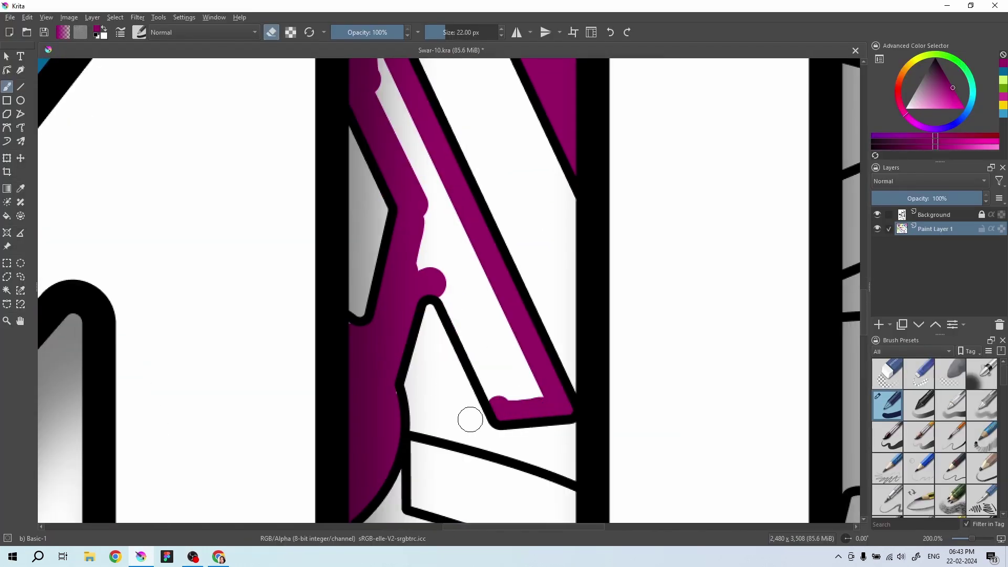
scroll(357, 347, up, 3)
drag(349, 191, 466, 461)
- Switch to green and fill the gap inside the curved letter and the next letter
key(minus)
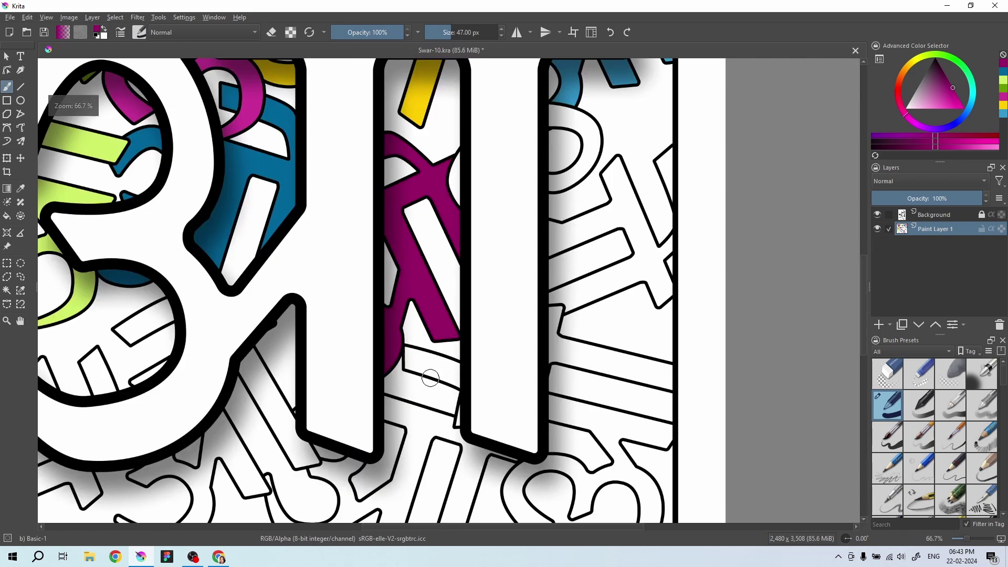
key(minus)
key(x)
key(plus)
key(plus)
key(plus)
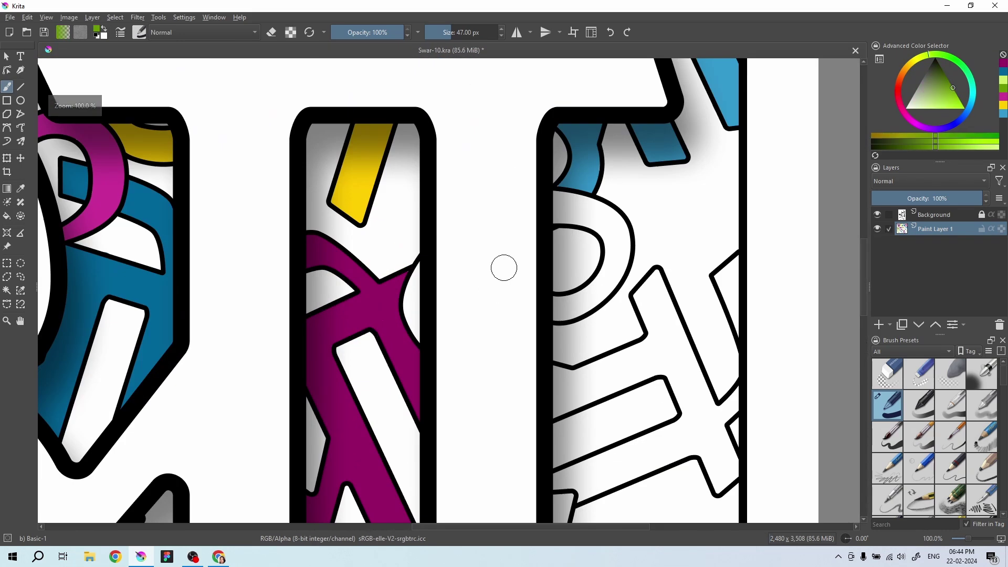
key(plus)
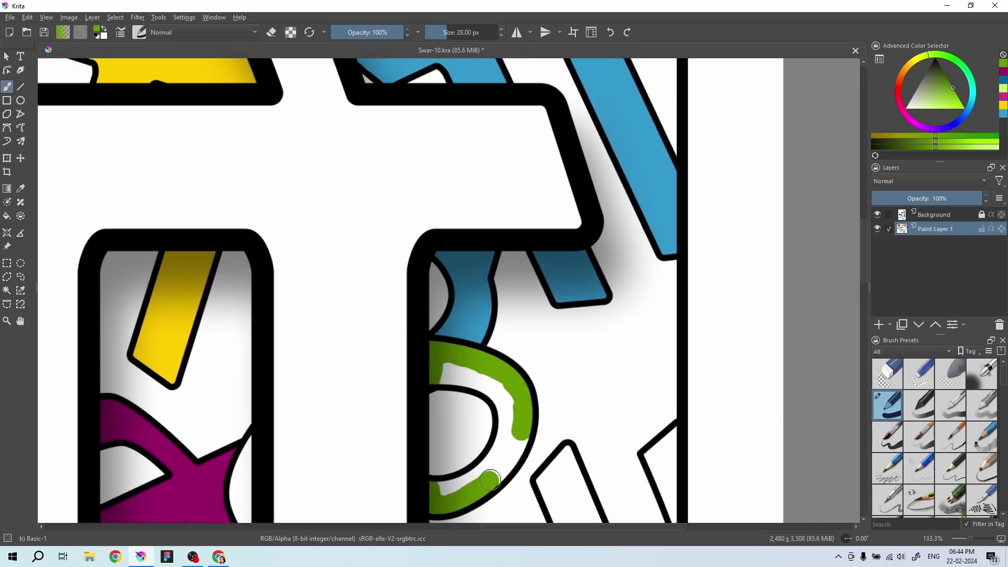
drag(504, 402, 446, 368)
scroll(504, 401, down, 5)
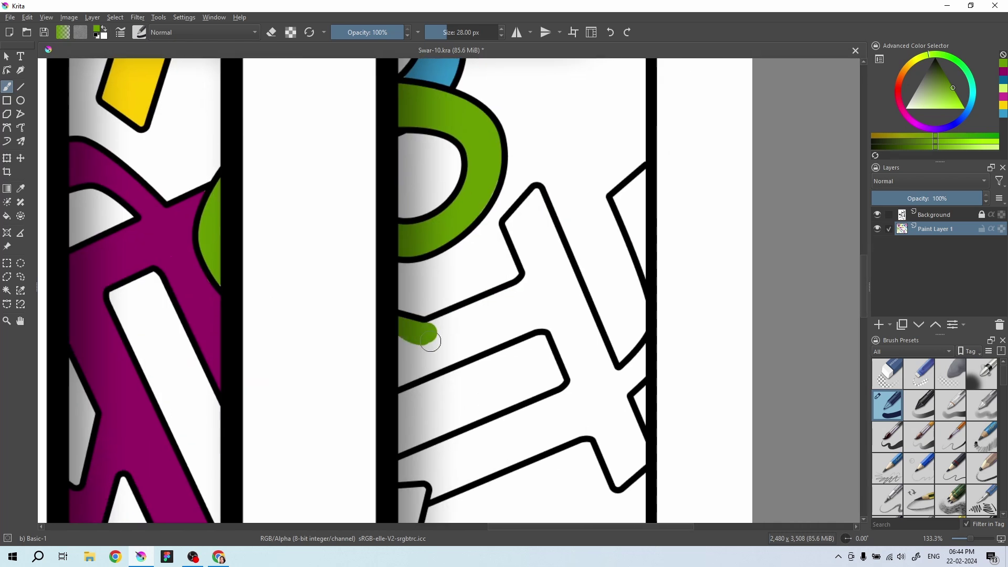
mouse_move(420, 336)
mouse_down()
mouse_move(517, 233)
mouse_move(564, 278)
mouse_up()
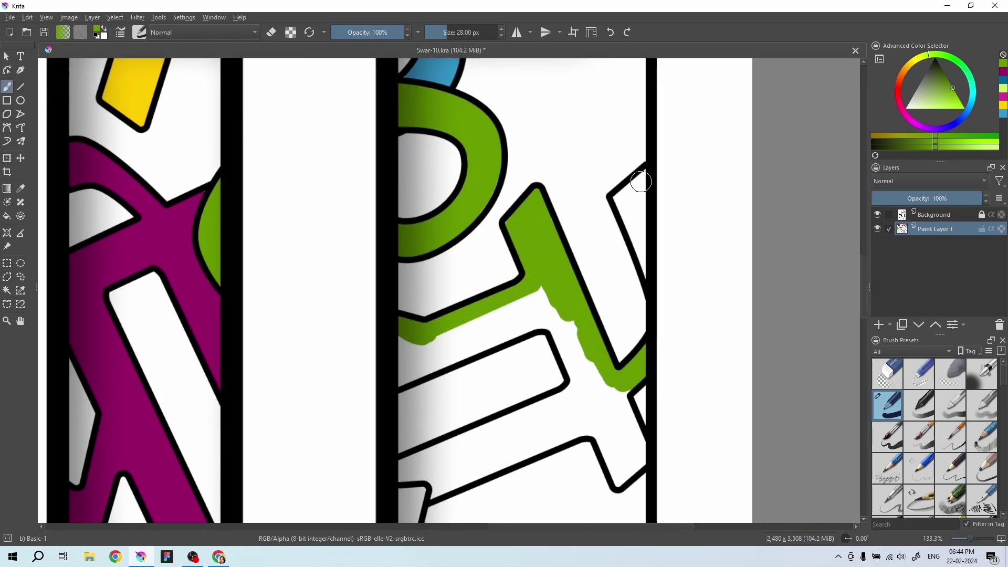
- Fill the letter's lower band green with straight strokes and a smaller brush
scroll(766, 286, down, 5)
scroll(488, 264, left, 3)
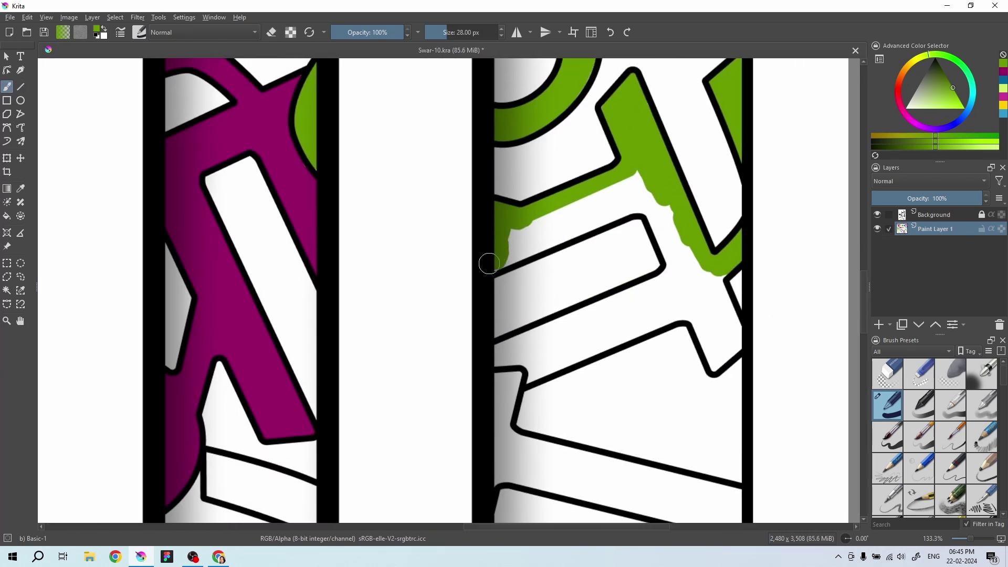
mouse_move(488, 262)
mouse_down()
mouse_move(491, 236)
mouse_move(646, 205)
mouse_up()
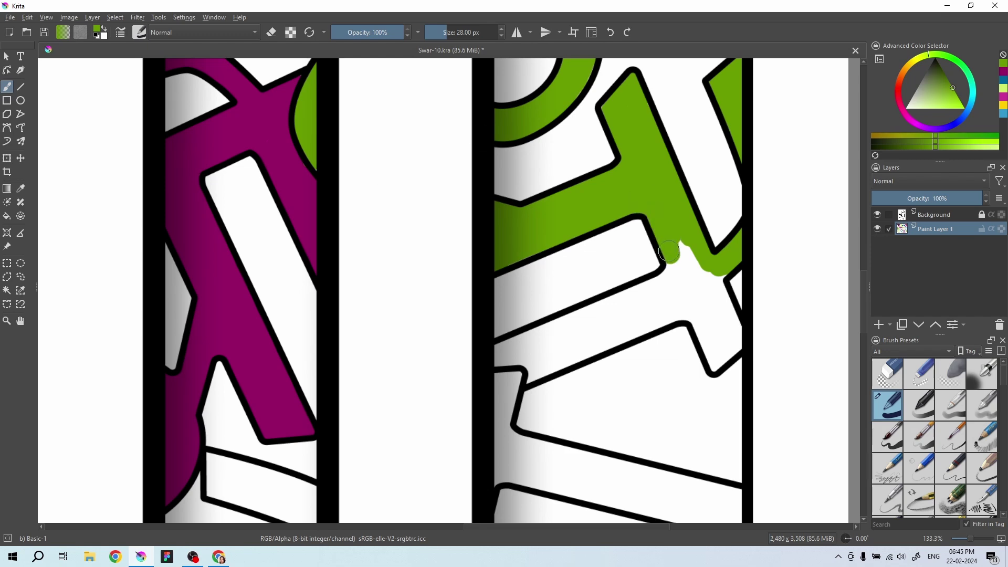
scroll(530, 378, up, 2)
key(bracketleft)
drag(376, 313, 647, 168)
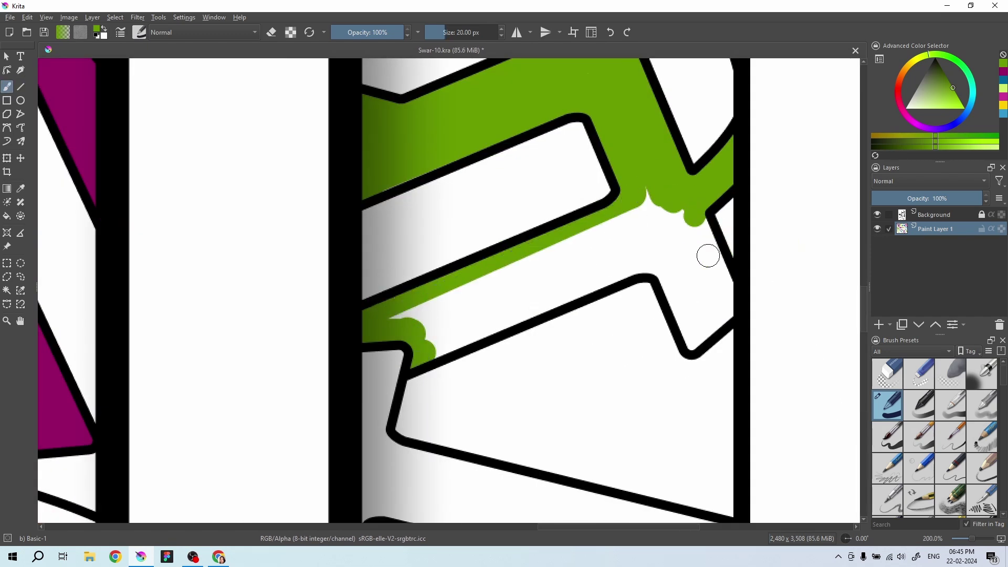
drag(424, 357, 677, 231)
- Fill the leftover white strip in the band green with a 30 px freehand brush
key(b)
key(bracketright)
key(bracketright)
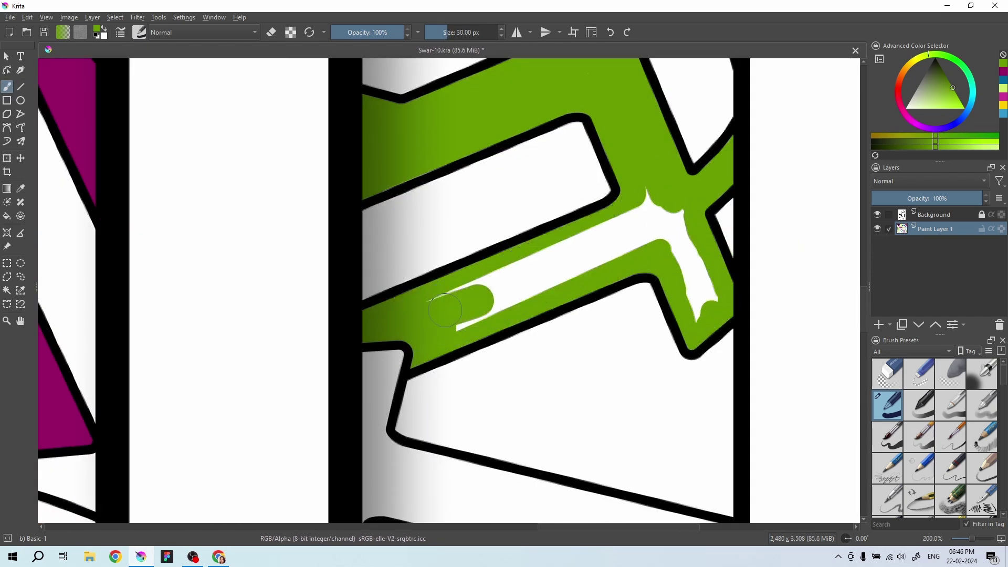
mouse_move(399, 315)
mouse_down()
mouse_move(598, 236)
mouse_move(698, 226)
mouse_up()
scroll(657, 294, left, 3)
scroll(657, 295, down, 5)
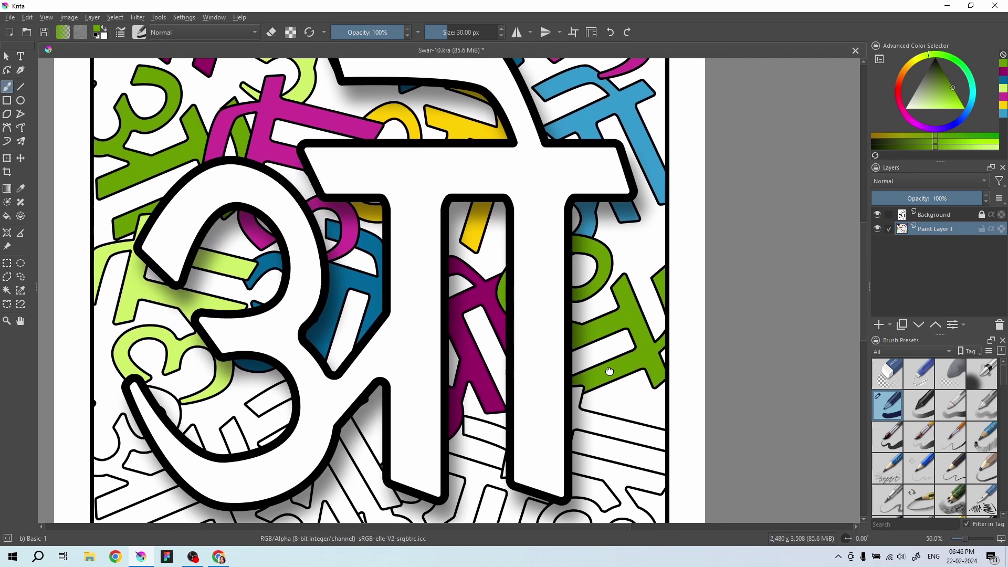
- Paint yellow along the curved arm's left edge and across its broad band
scroll(643, 310, up, 3)
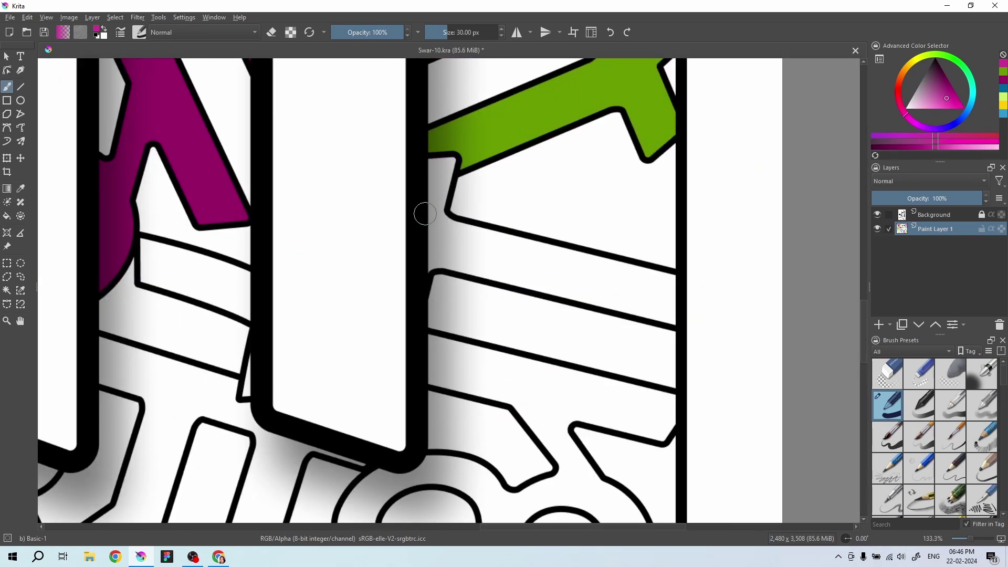
scroll(425, 213, down, 5)
scroll(473, 276, up, 5)
scroll(472, 277, up, 3)
drag(273, 94, 226, 281)
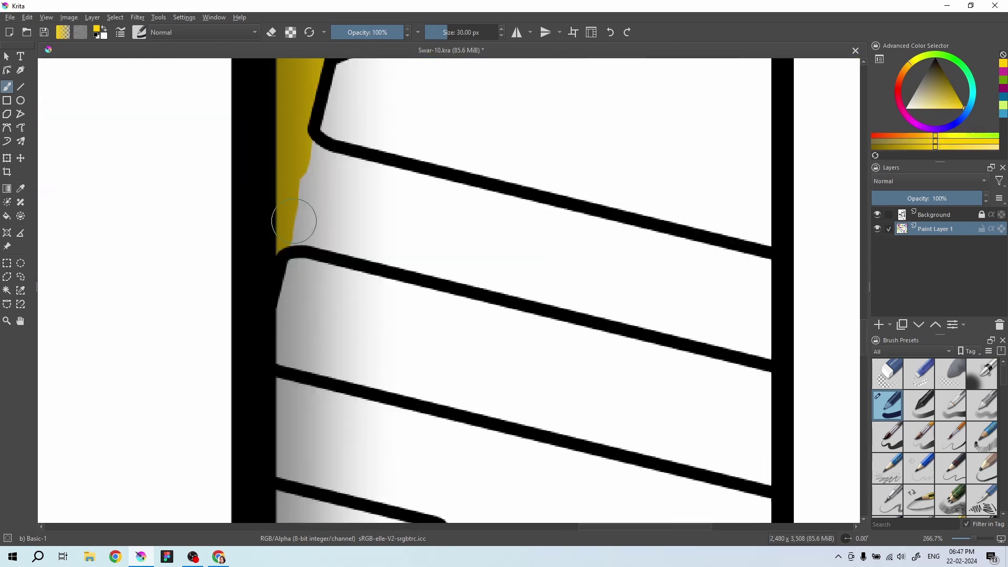
drag(294, 222, 842, 341)
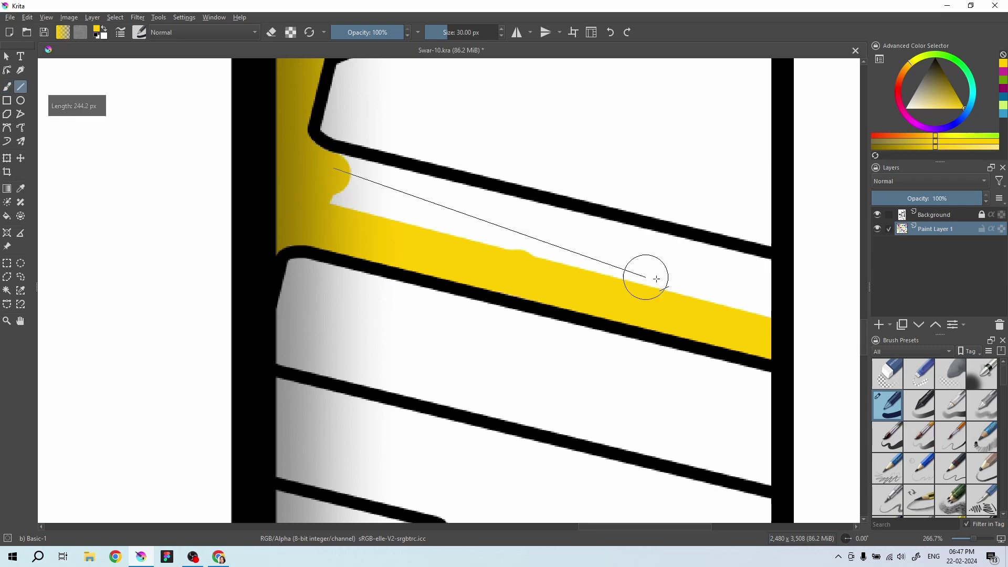
drag(656, 278, 657, 279)
scroll(525, 263, down, 5)
- Fill the arm's right curve, bottom edge and inner left curve with yellow
mouse_move(315, 225)
mouse_down()
mouse_move(772, 277)
mouse_move(344, 209)
mouse_up()
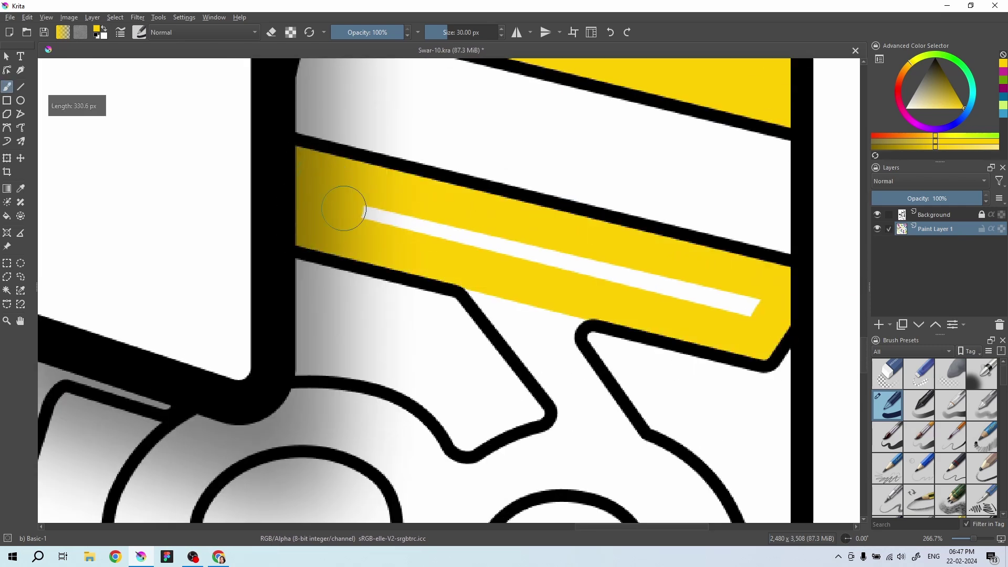
scroll(513, 153, down, 5)
drag(488, 69, 581, 173)
scroll(580, 174, down, 3)
drag(577, 100, 656, 346)
mouse_move(423, 445)
mouse_down()
mouse_move(630, 386)
mouse_move(630, 355)
mouse_up()
scroll(630, 355, up, 3)
mouse_move(399, 393)
mouse_down()
mouse_move(535, 250)
mouse_move(626, 404)
mouse_move(607, 283)
mouse_up()
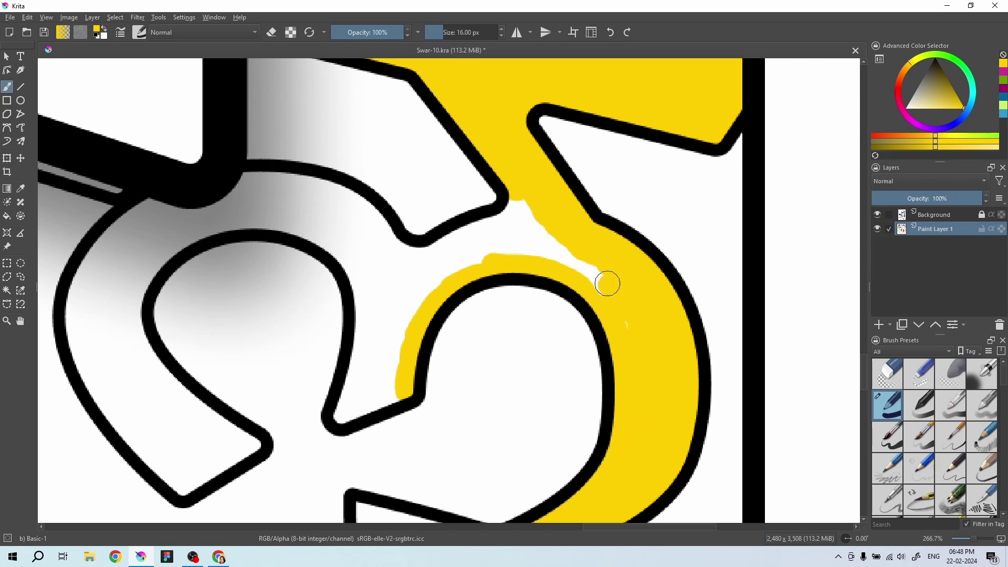
- Fill the middle notch, lower-left arm and top arc yellow, enlarging the brush
scroll(520, 241, down, 1)
scroll(521, 241, left, 2)
drag(441, 315, 446, 346)
drag(334, 407, 253, 446)
drag(257, 363, 290, 399)
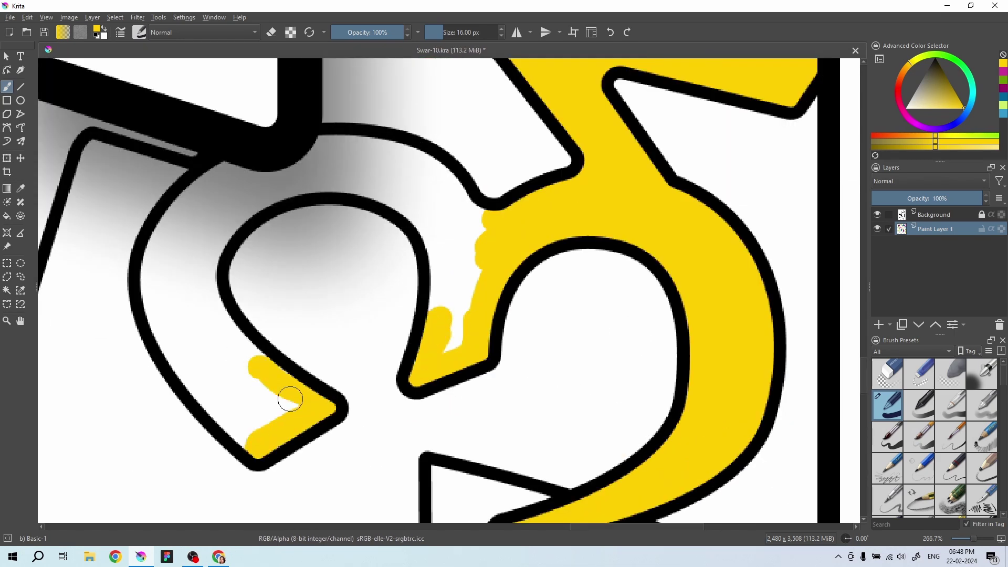
mouse_move(246, 441)
mouse_down()
mouse_move(210, 221)
mouse_move(398, 168)
mouse_move(382, 191)
mouse_up()
scroll(383, 191, left, 3)
key(bracketright)
key(bracketright)
key(bracketright)
drag(331, 248, 347, 273)
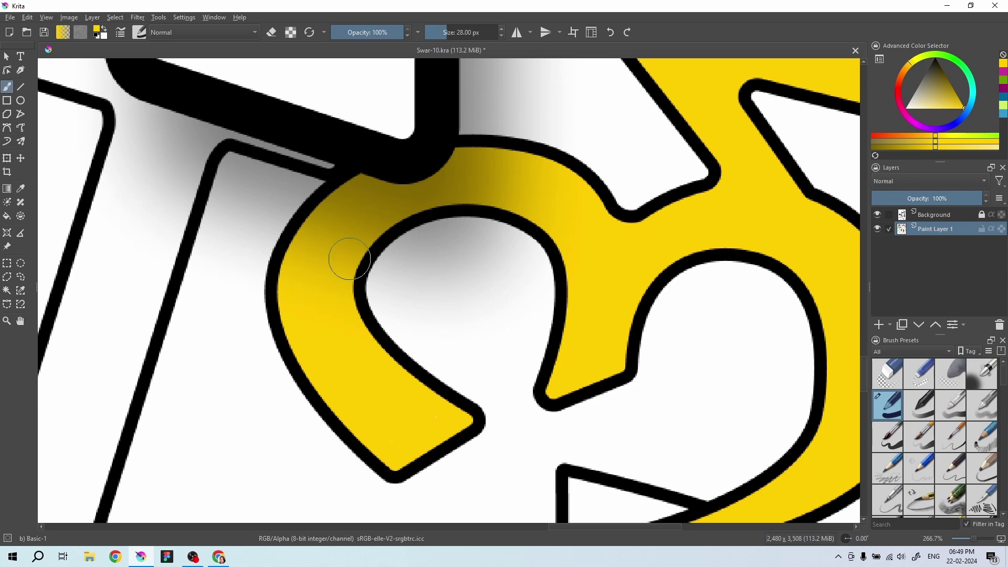
ctrl+scroll(349, 254, down, 2)
- Fill the last remaining yellow notch using a smaller brush
scroll(444, 319, left, 3)
key(bracketleft)
key(bracketleft)
key(bracketleft)
drag(445, 319, 438, 368)
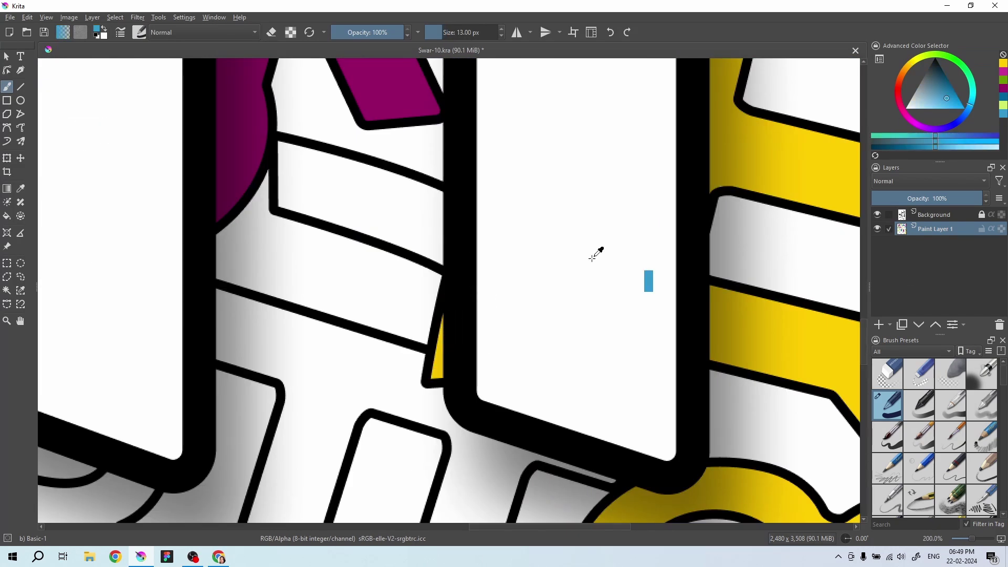
- Trace light blue along the tall bar's edges and the letter's inner outline
ctrl+scroll(445, 319, up, 1)
drag(266, 252, 259, 319)
drag(267, 266, 541, 336)
drag(541, 336, 556, 401)
scroll(557, 402, right, 3)
mouse_move(399, 362)
mouse_down()
mouse_move(504, 412)
mouse_move(593, 433)
mouse_up()
drag(268, 449, 308, 231)
- Outline the bar's left edge, top curve and right bar's edge in light blue
scroll(308, 231, down, 5)
mouse_move(293, 288)
mouse_down()
mouse_move(248, 473)
mouse_move(439, 90)
mouse_up()
scroll(439, 91, up, 3)
drag(360, 262, 407, 259)
ctrl+scroll(407, 259, down, 1)
scroll(309, 308, right, 3)
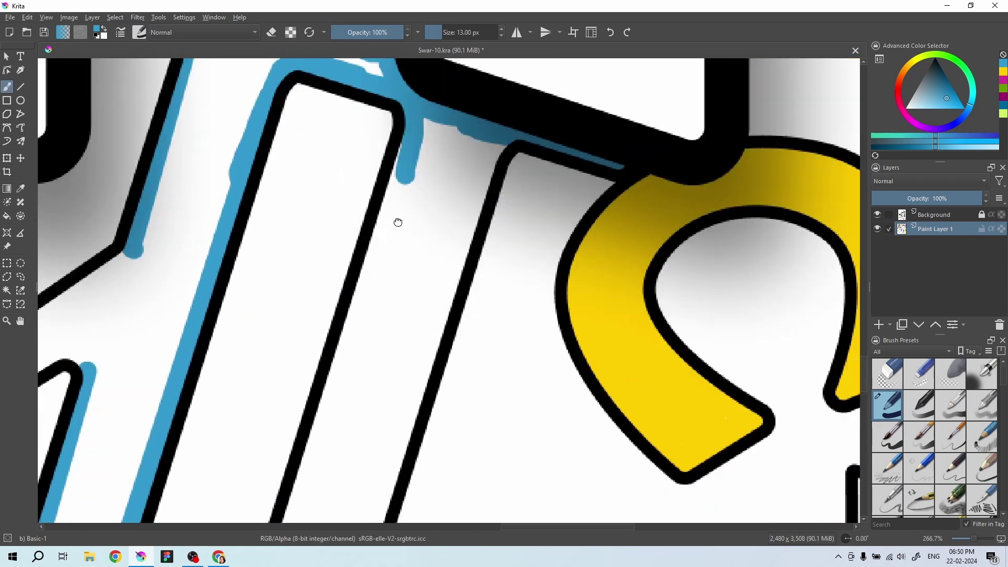
scroll(396, 221, down, 3)
drag(462, 73, 366, 461)
- Paint thick light blue strokes down the bar, filling the gap between outlines
key(b)
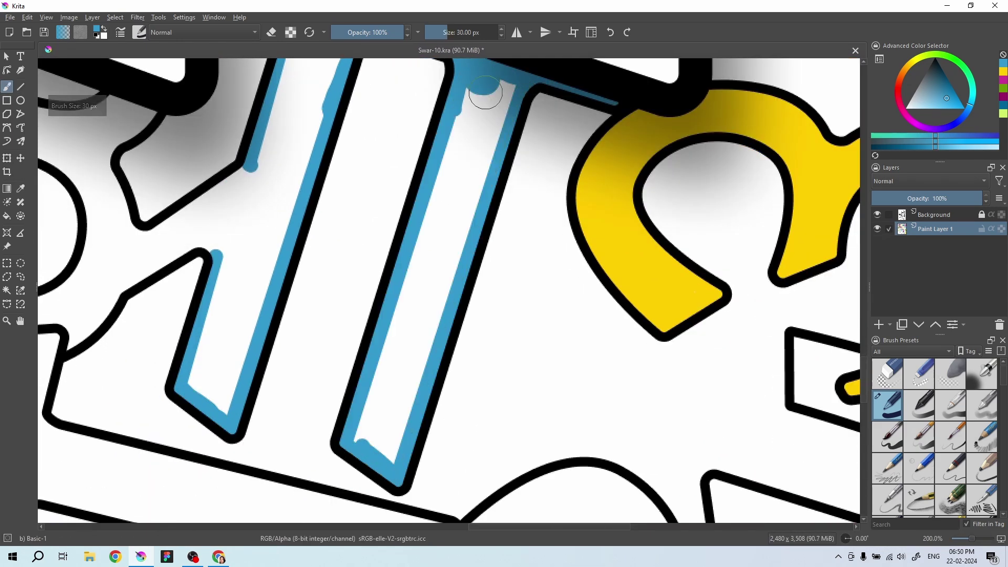
drag(483, 90, 378, 451)
scroll(382, 353, down, 3)
scroll(364, 376, down, 2)
drag(364, 376, 462, 157)
scroll(451, 226, up, 2)
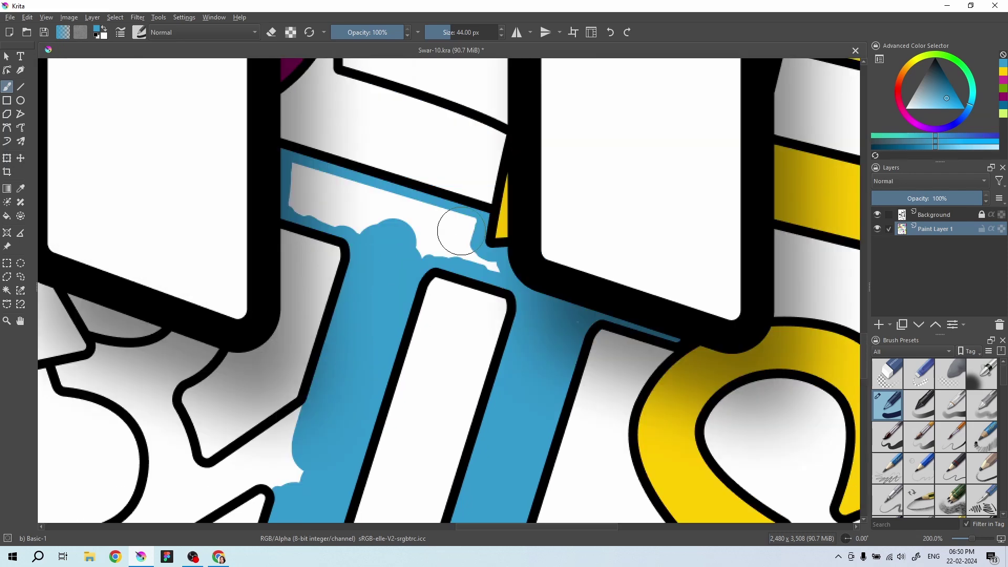
key([)
drag(449, 226, 302, 177)
- Dab light blue into the narrow upper-left corner and extend it down the outline
scroll(479, 266, left, 5)
scroll(465, 315, left, 3)
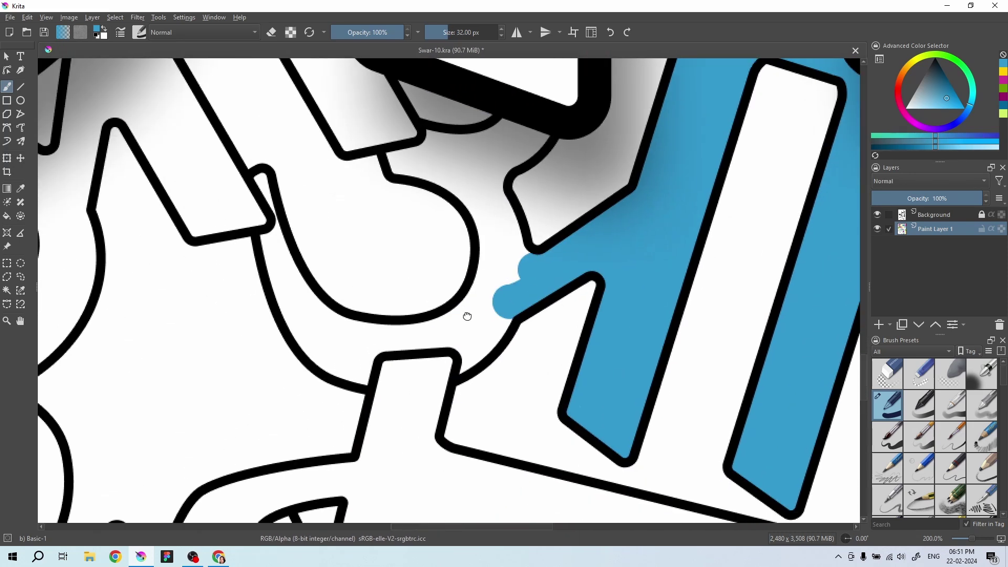
ctrl+scroll(371, 243, up, 1)
key([)
key([)
key([)
click(141, 301)
drag(141, 301, 160, 400)
drag(224, 472, 202, 350)
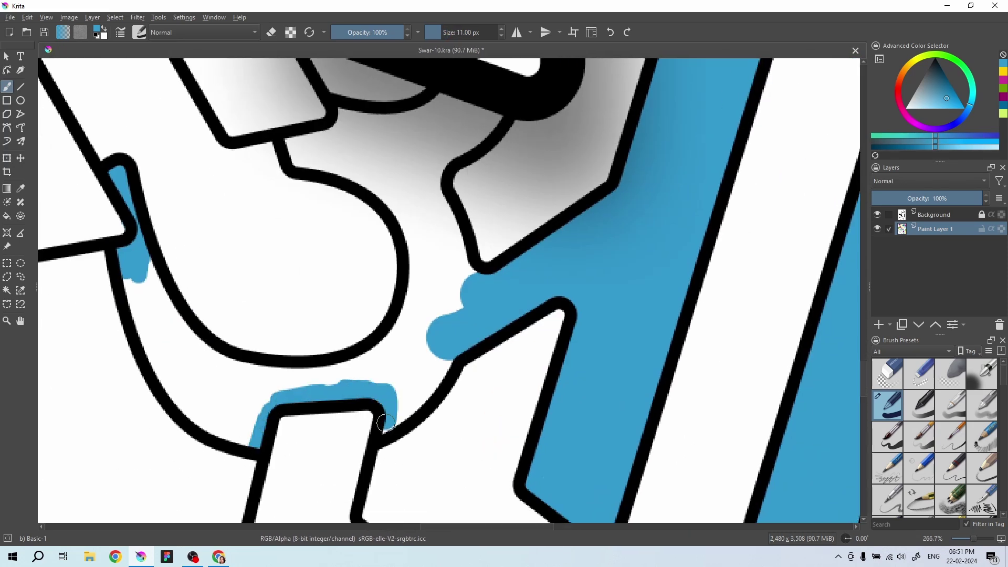
key(])
key(])
- Fill the U-shaped band and the remaining white patch near the top with light blue
mouse_move(204, 231)
mouse_down()
mouse_move(263, 336)
mouse_move(341, 367)
mouse_move(396, 319)
mouse_up()
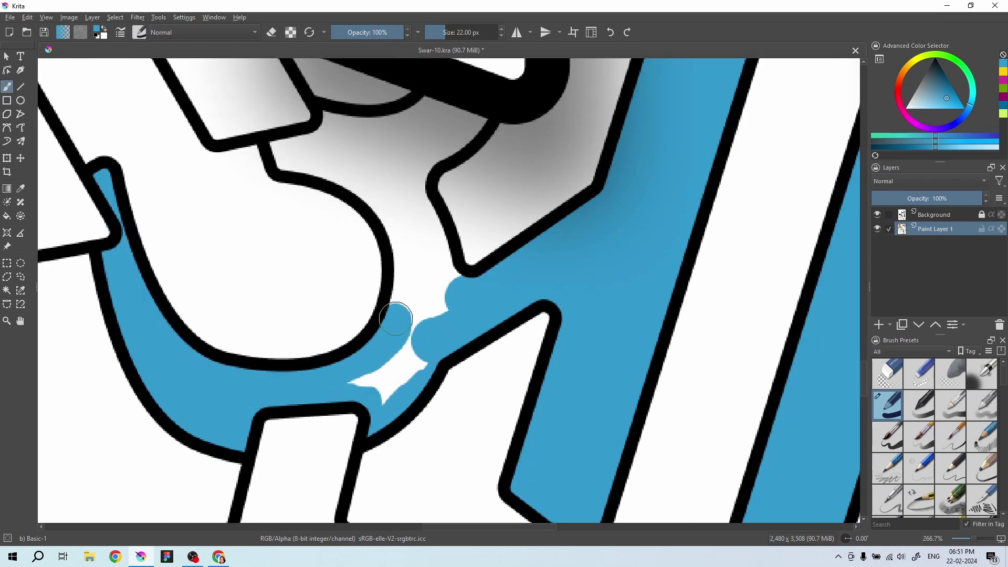
drag(278, 157, 375, 196)
key(e)
drag(387, 390, 356, 371)
drag(367, 304, 261, 314)
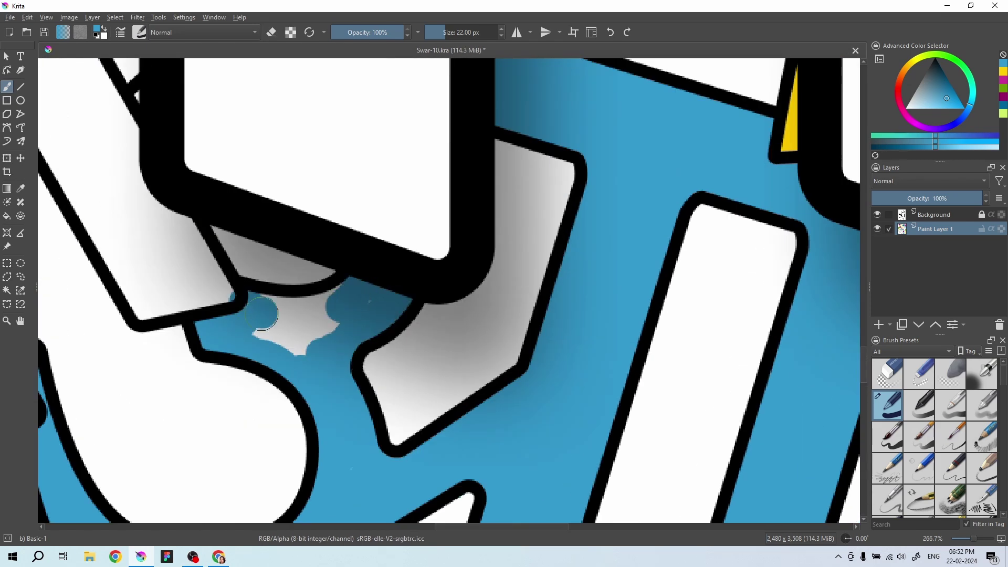
scroll(259, 254, down, 2)
scroll(259, 254, down, 2)
- Paint magenta along the bar inside the loop, filling its white strip and diagonal
scroll(259, 254, down, 2)
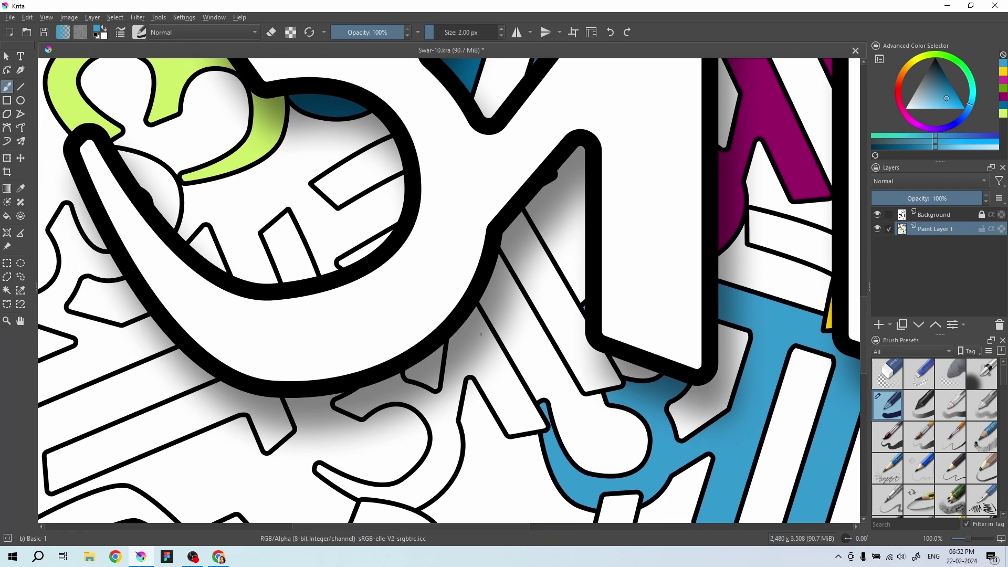
scroll(258, 254, down, 2)
scroll(170, 362, up, 2)
scroll(170, 361, up, 2)
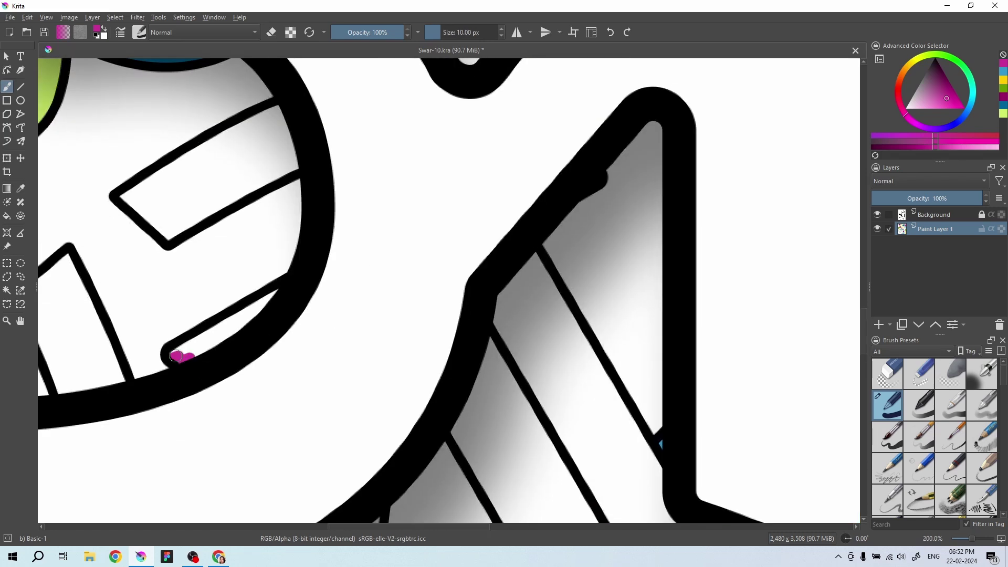
drag(131, 321, 171, 361)
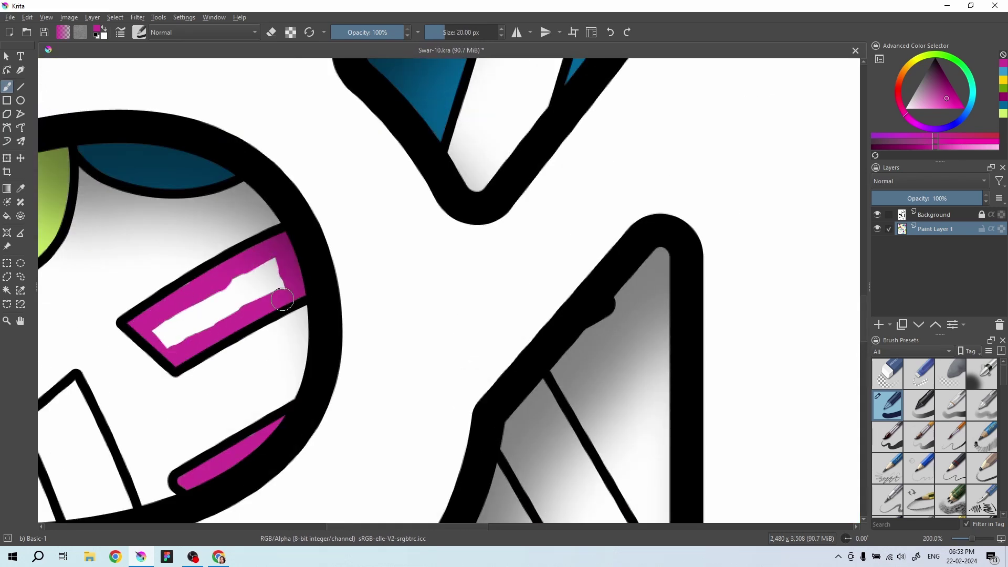
drag(282, 299, 261, 353)
scroll(261, 315, down, 3)
scroll(261, 315, right, 5)
scroll(262, 244, down, 2)
mouse_move(263, 209)
mouse_down()
mouse_move(461, 448)
mouse_move(270, 169)
mouse_up()
- With a larger brush, fill the vertical stroke and grey diagonal area with magenta
key(bracketright)
key(bracketright)
scroll(374, 315, down, 3)
scroll(373, 315, left, 4)
mouse_move(370, 350)
mouse_down()
mouse_move(386, 246)
mouse_move(551, 401)
mouse_move(439, 275)
mouse_up()
scroll(439, 274, left, 4)
mouse_move(472, 315)
mouse_down()
mouse_move(518, 377)
mouse_move(423, 361)
mouse_up()
scroll(518, 377, up, 1)
scroll(518, 376, left, 2)
- Fill the hooked letter's tip and the last white gap with magenta
scroll(478, 404, down, 1)
scroll(525, 408, down, 3)
scroll(524, 407, right, 2)
key(bracketleft)
key(bracketleft)
drag(238, 283, 261, 295)
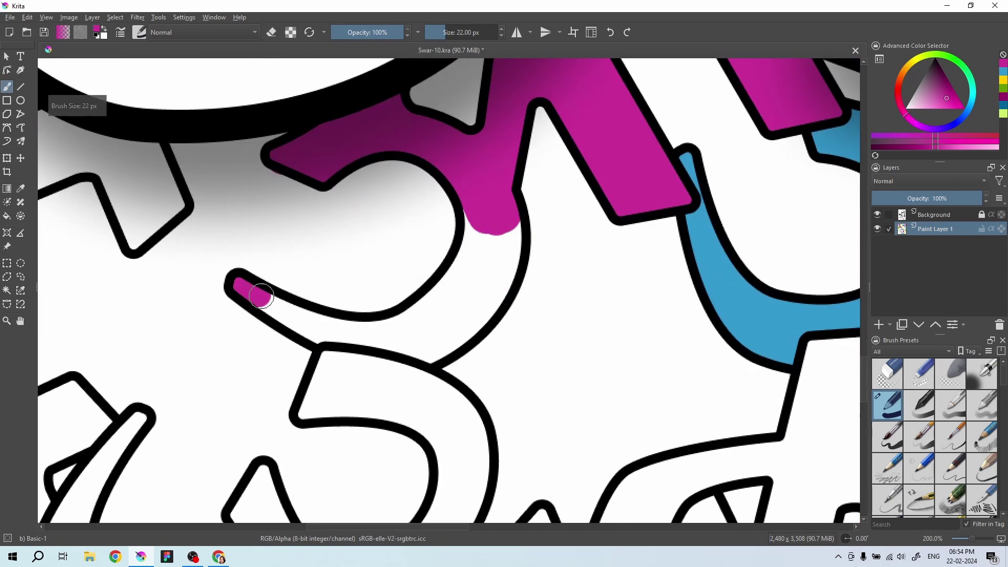
drag(507, 229, 430, 325)
scroll(475, 323, down, 2)
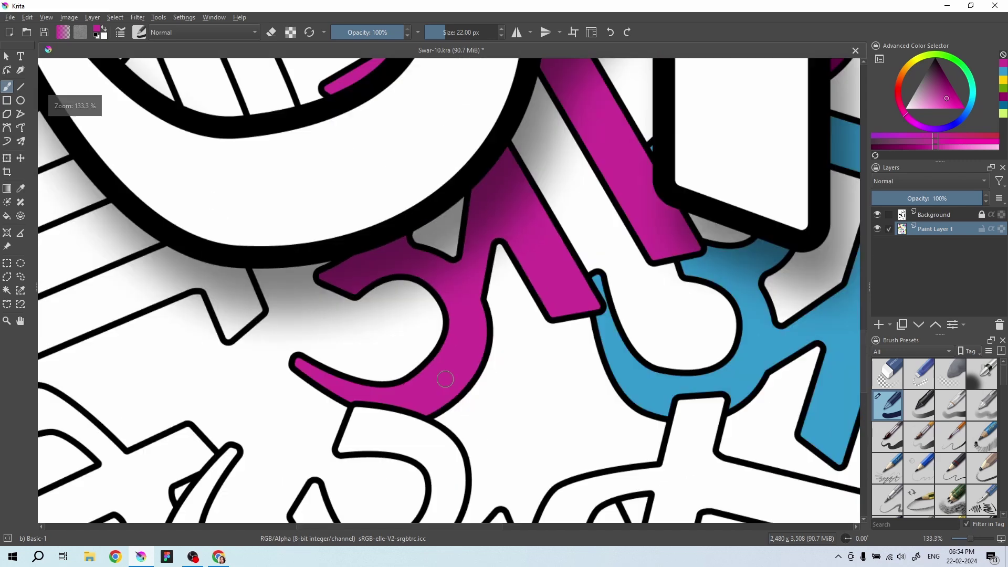
scroll(475, 323, down, 3)
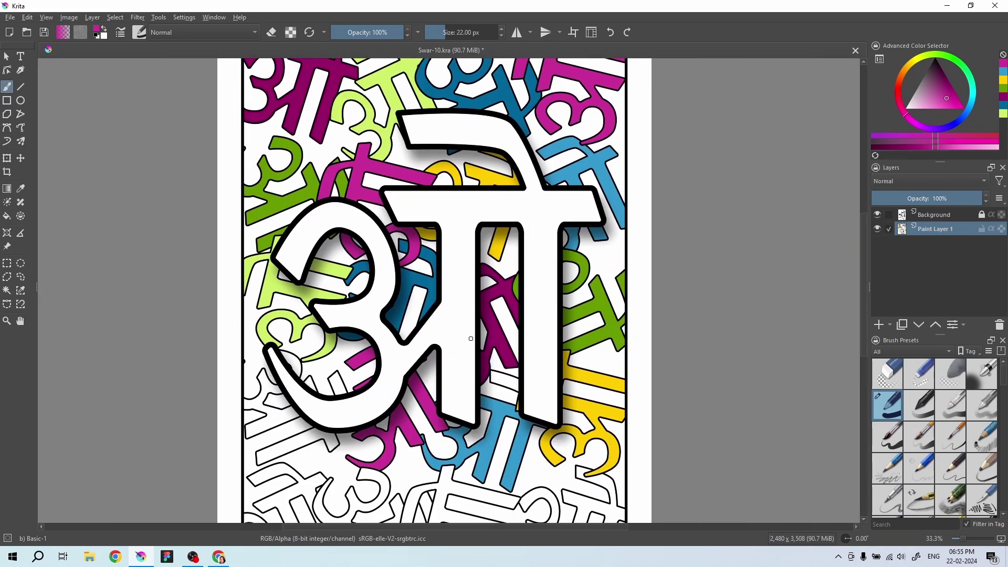
- Switch to yellow and fill the small gaps and curved band of the lower-left letter
click(1003, 80)
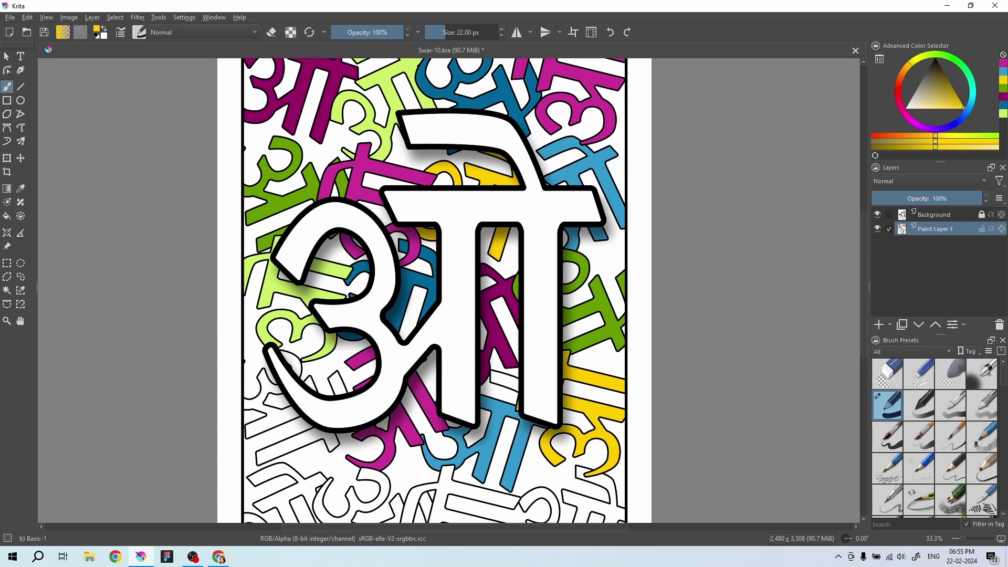
scroll(346, 268, up, 5)
mouse_move(357, 252)
mouse_down()
mouse_move(442, 334)
mouse_move(399, 294)
mouse_up()
drag(428, 349, 457, 235)
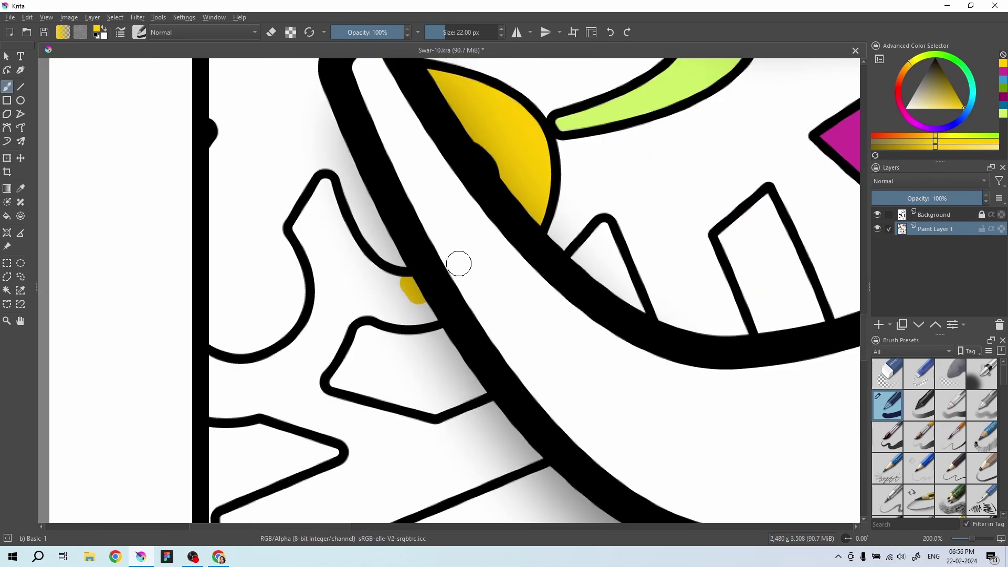
drag(323, 249, 371, 284)
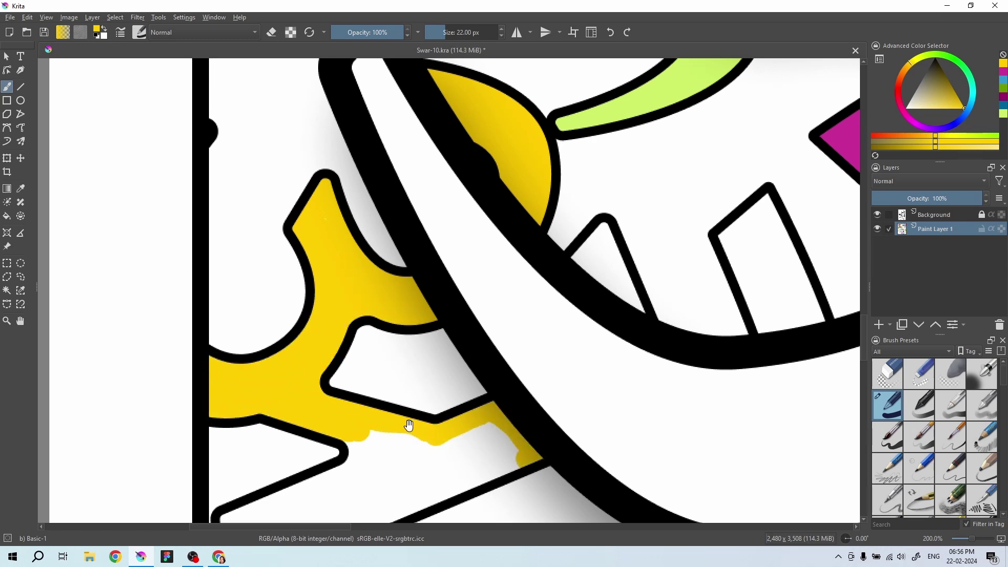
- Fill the lower-left band with straight yellow strokes
drag(409, 425, 404, 264)
drag(223, 368, 469, 272)
drag(225, 409, 470, 297)
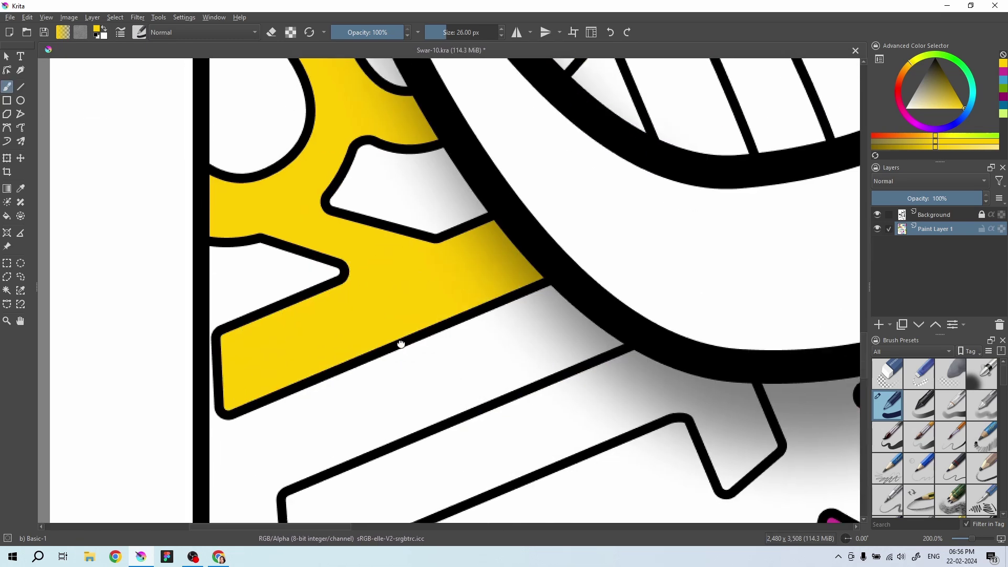
drag(401, 342, 306, 211)
drag(199, 425, 614, 281)
mouse_move(200, 391)
mouse_down()
mouse_move(532, 259)
mouse_move(209, 339)
mouse_up()
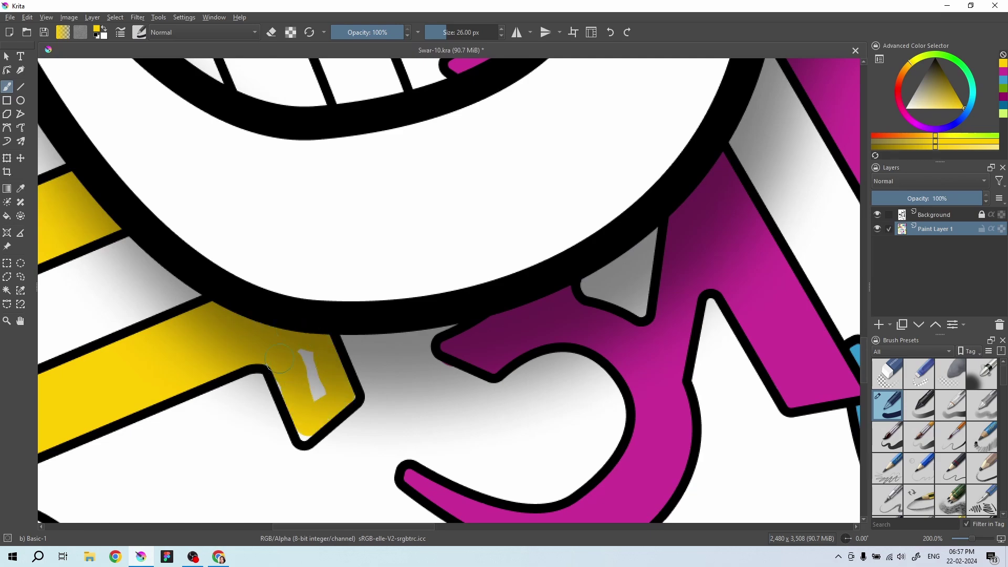
- Fill the short bar inside the loop with yellow
drag(320, 367, 473, 220)
drag(367, 263, 399, 252)
drag(247, 139, 292, 247)
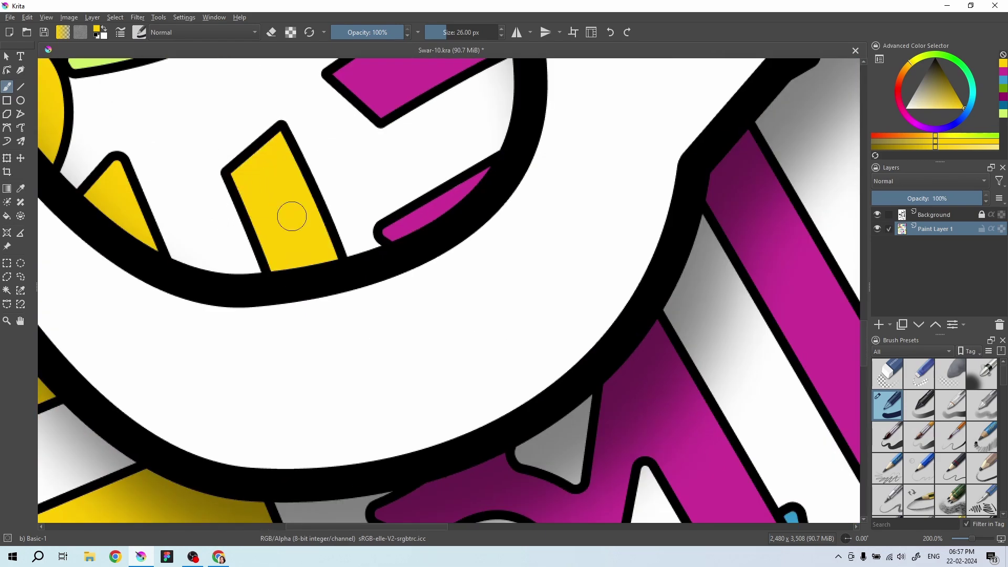
scroll(410, 341, down, 5)
ctrl+click(412, 341)
- Paint dark blue along the lower-left letter's top bar and diagonal outline
scroll(360, 295, up, 3)
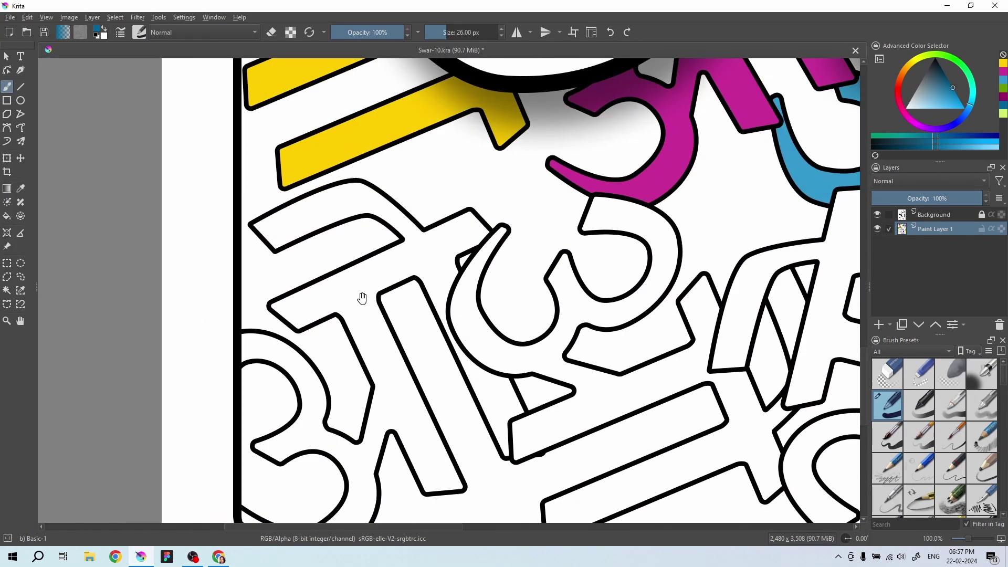
scroll(234, 323, up, 1)
drag(234, 324, 254, 260)
drag(218, 224, 314, 144)
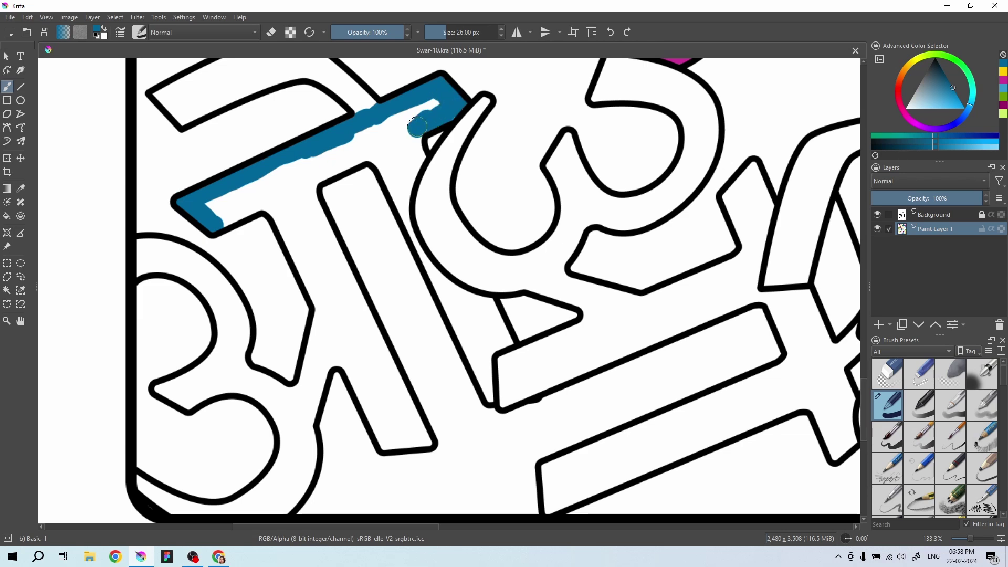
scroll(399, 194, down, 4)
drag(417, 126, 399, 208)
- With a larger brush, fill the white gaps along the T shape in blue
scroll(399, 194, up, 5)
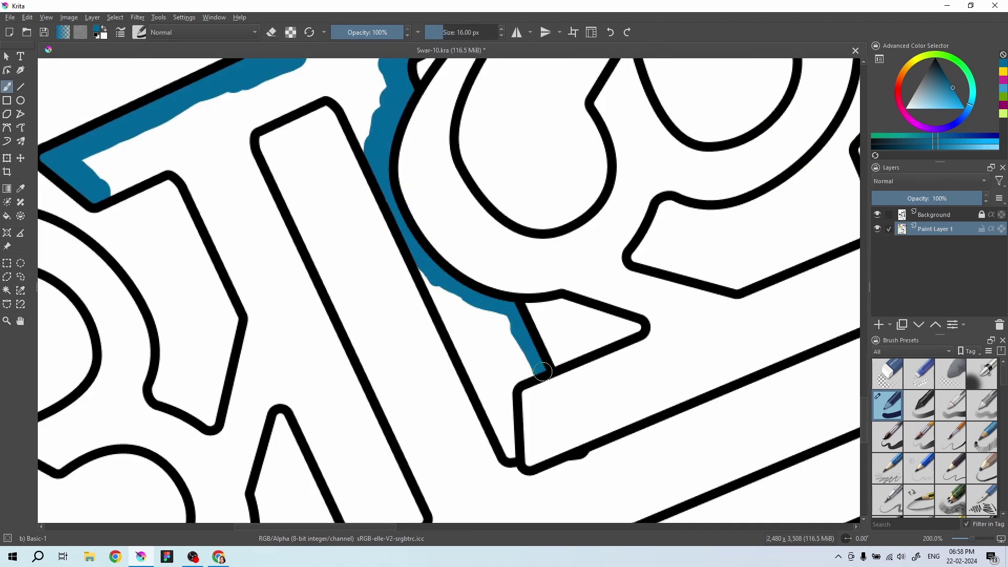
scroll(465, 324, up, 1)
key(bracketright)
drag(466, 324, 515, 425)
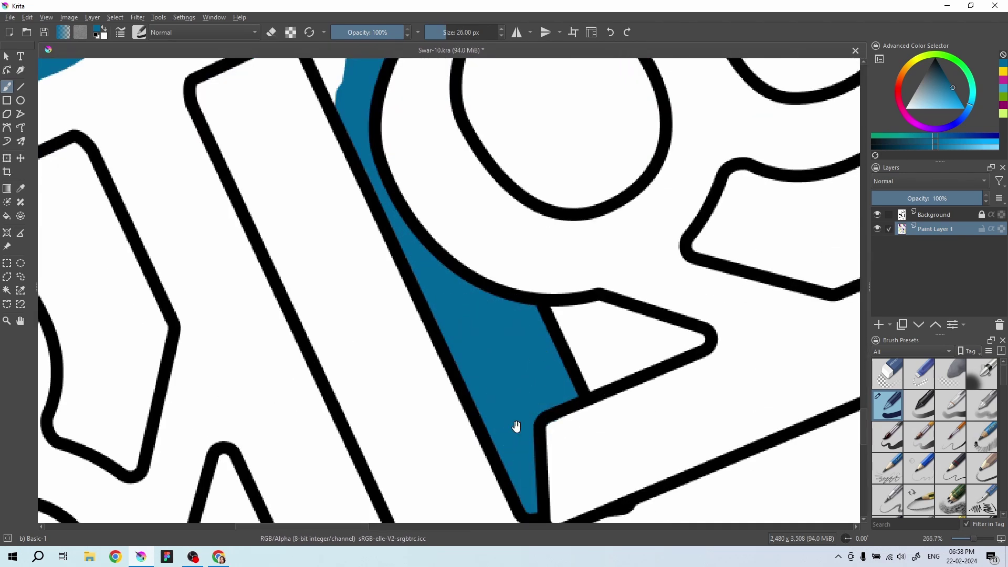
scroll(515, 425, up, 5)
drag(507, 169, 429, 203)
scroll(430, 202, up, 2)
mouse_move(294, 247)
mouse_down()
mouse_move(361, 198)
mouse_move(427, 326)
mouse_move(383, 262)
mouse_move(461, 371)
mouse_move(563, 461)
mouse_move(539, 450)
mouse_up()
- Fill the remaining white gaps along the T stem with blue
scroll(360, 225, down, 3)
scroll(360, 224, down, 2)
scroll(382, 261, down, 3)
scroll(539, 450, left, 5)
drag(549, 367, 609, 307)
scroll(287, 381, down, 3)
scroll(287, 380, left, 2)
- With a slightly smaller brush, paint blue along the right column, inner curve and lower-right gap
key(bracketleft)
key(bracketleft)
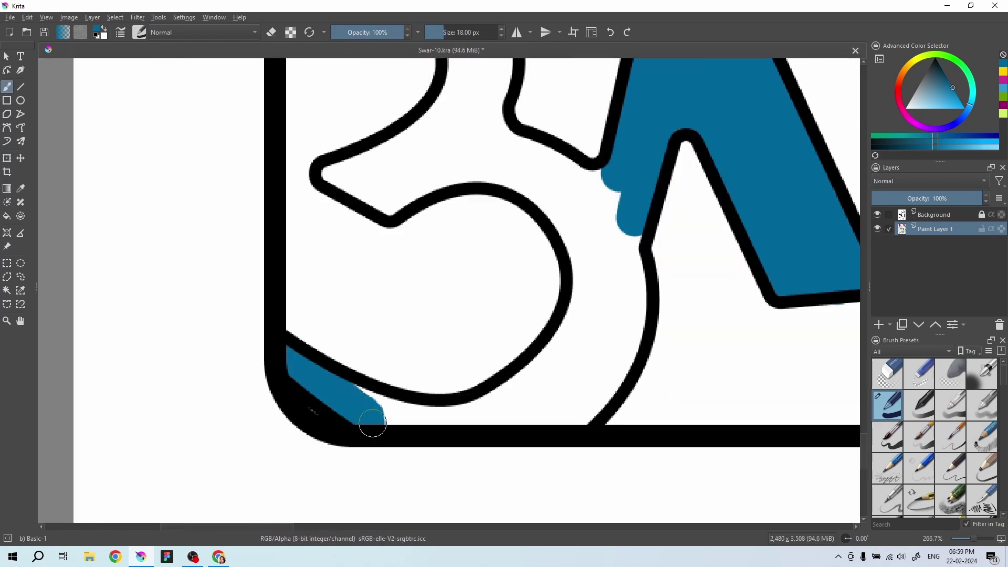
drag(506, 417, 630, 231)
mouse_move(389, 205)
mouse_down()
mouse_move(569, 293)
mouse_move(578, 367)
mouse_move(612, 289)
mouse_up()
scroll(612, 288, up, 5)
scroll(612, 288, left, 3)
mouse_move(436, 157)
mouse_down()
mouse_move(579, 243)
mouse_move(551, 158)
mouse_move(630, 326)
mouse_move(563, 379)
mouse_up()
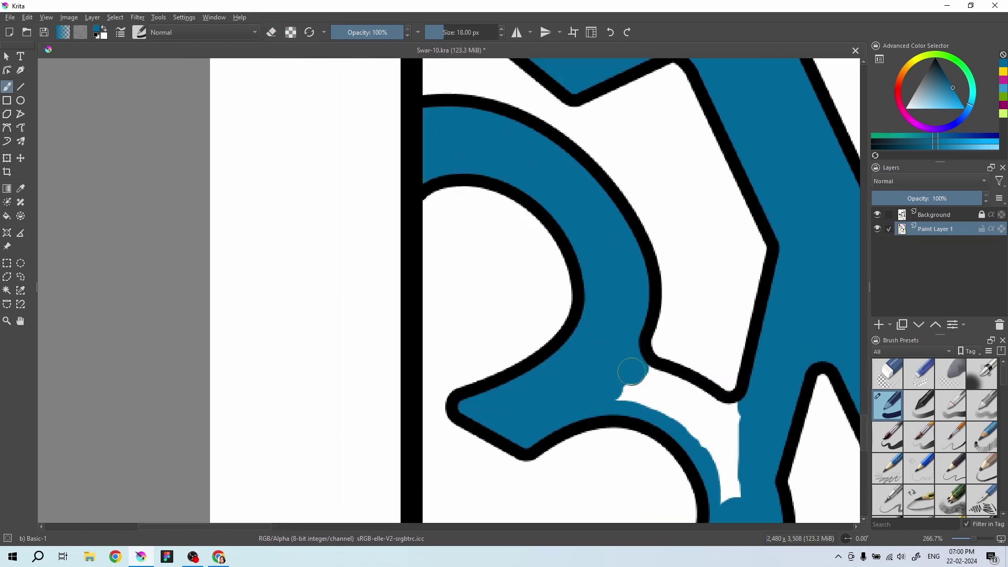
drag(632, 372, 724, 475)
- Paint blue along the left arm and fill the last white band with a bigger brush
scroll(725, 475, down, 5)
scroll(525, 289, up, 8)
drag(336, 294, 408, 243)
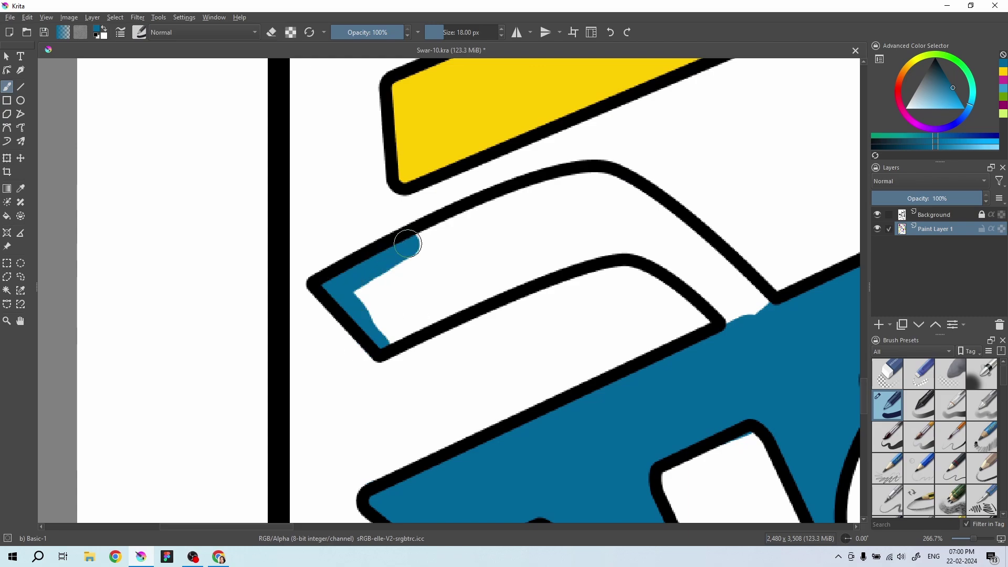
key(bracketright)
key(bracketright)
key(bracketright)
mouse_move(540, 203)
mouse_down()
mouse_move(411, 292)
mouse_move(653, 225)
mouse_move(625, 226)
mouse_up()
- Paint green into the letter's top shape, lower-middle shape and curved bands
scroll(551, 372, down, 3)
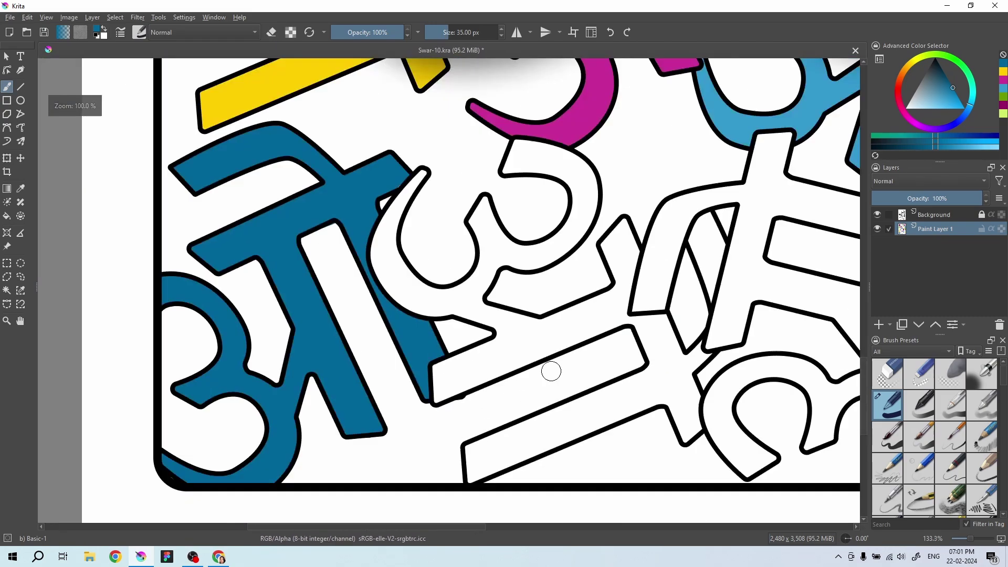
scroll(551, 371, down, 5)
scroll(383, 412, up, 6)
mouse_move(383, 412)
mouse_down()
mouse_move(480, 264)
mouse_move(383, 190)
mouse_up()
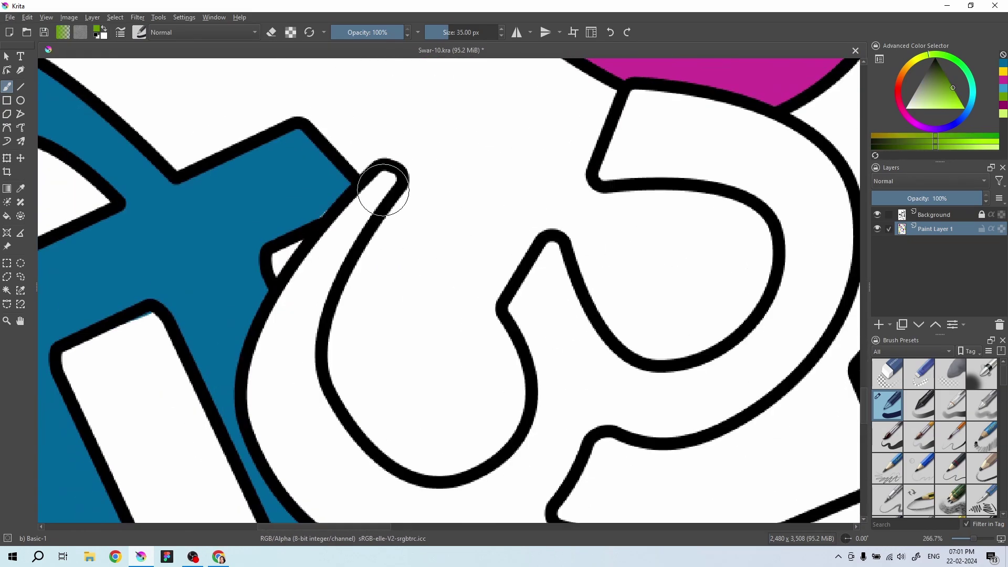
drag(614, 94, 641, 173)
drag(641, 174, 483, 234)
mouse_move(462, 179)
mouse_down()
mouse_move(623, 252)
mouse_move(614, 360)
mouse_move(620, 237)
mouse_up()
mouse_move(378, 221)
mouse_down()
mouse_move(471, 321)
mouse_move(656, 210)
mouse_up()
mouse_move(604, 231)
mouse_down()
mouse_move(632, 353)
mouse_move(553, 444)
mouse_move(491, 420)
mouse_up()
- With a smaller brush and a colour sampled from the canvas, fill the curved band and ring gap green
key(bracketleft)
drag(504, 87, 412, 218)
key(ctrl+z)
ctrl+click(443, 184)
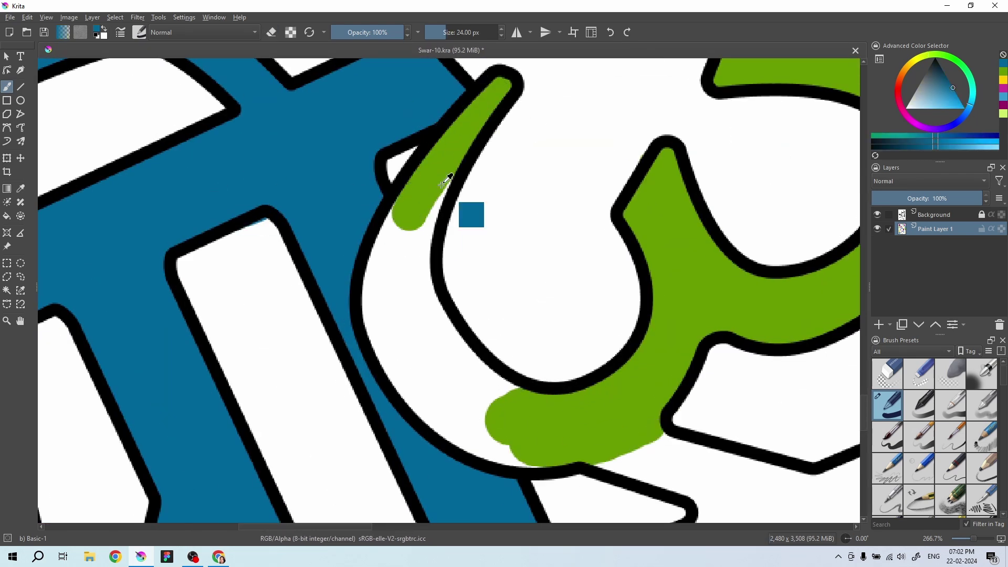
drag(504, 336, 443, 219)
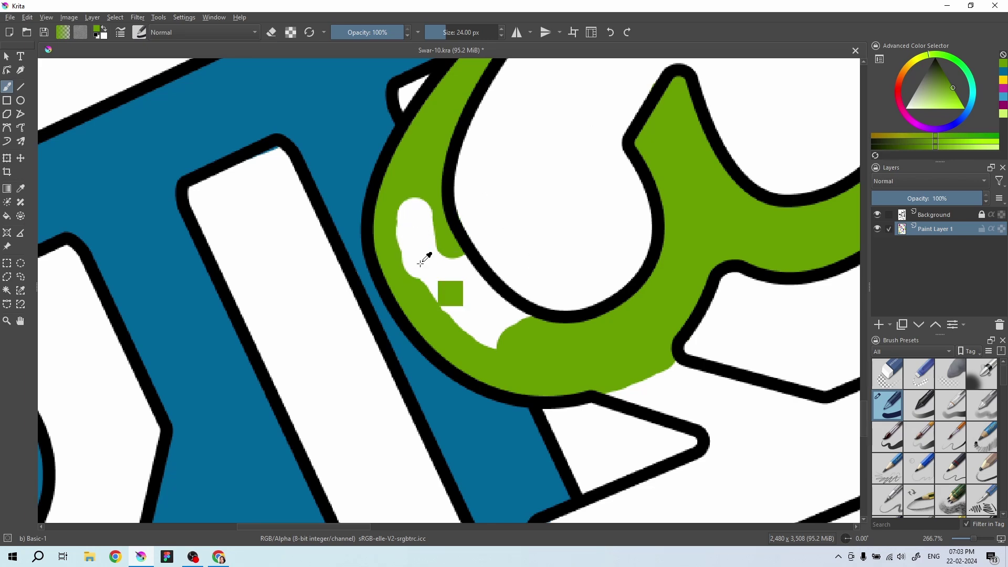
drag(421, 262, 525, 320)
- Paint green along the lower-left L-shaped band and the lower band
drag(236, 325, 168, 436)
drag(178, 368, 342, 278)
mouse_move(257, 202)
mouse_down()
mouse_move(245, 215)
mouse_move(378, 269)
mouse_up()
key(e)
mouse_move(181, 394)
mouse_down()
mouse_move(307, 377)
mouse_move(656, 218)
mouse_up()
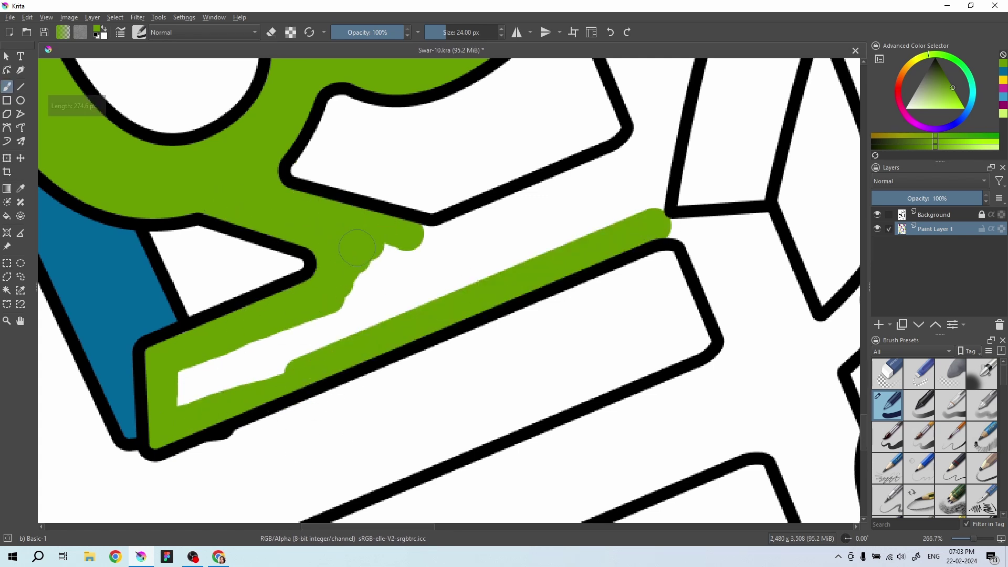
- Fill the white band green up into the upper shape and down from the blob
mouse_move(414, 234)
mouse_down()
mouse_move(651, 152)
mouse_move(472, 301)
mouse_up()
mouse_move(481, 283)
mouse_down()
mouse_move(473, 121)
mouse_move(504, 242)
mouse_up()
drag(485, 301, 484, 192)
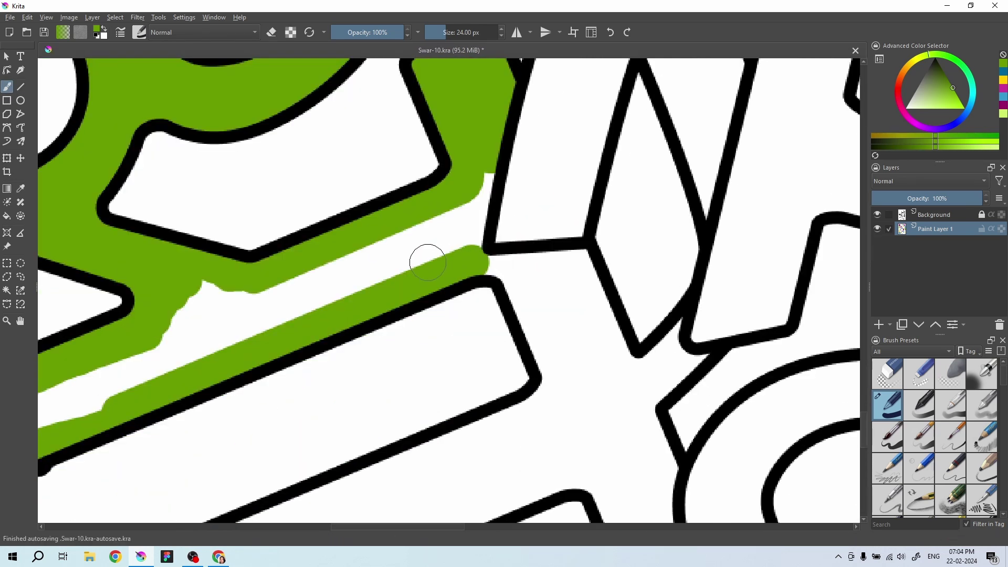
mouse_move(534, 277)
mouse_down()
mouse_move(564, 397)
mouse_move(696, 202)
mouse_up()
mouse_move(192, 414)
mouse_down()
mouse_move(253, 387)
mouse_move(248, 295)
mouse_up()
- Cover the remaining white gaps in the lower green band using a smaller brush
drag(189, 402, 709, 176)
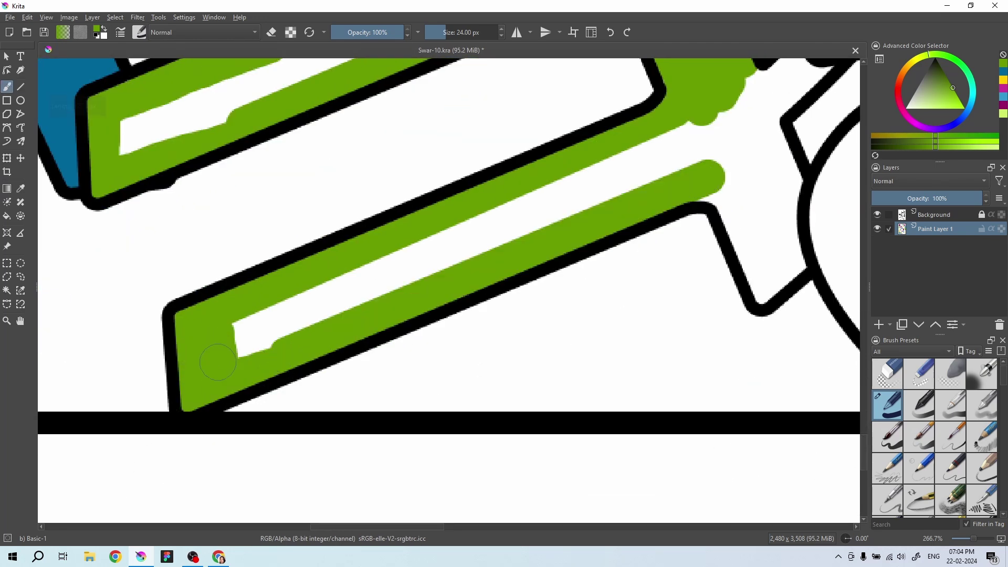
drag(236, 347, 421, 265)
mouse_move(456, 232)
mouse_down()
mouse_move(719, 136)
mouse_move(751, 252)
mouse_move(777, 115)
mouse_move(663, 261)
mouse_up()
key(minus)
key(bracketleft)
key(bracketleft)
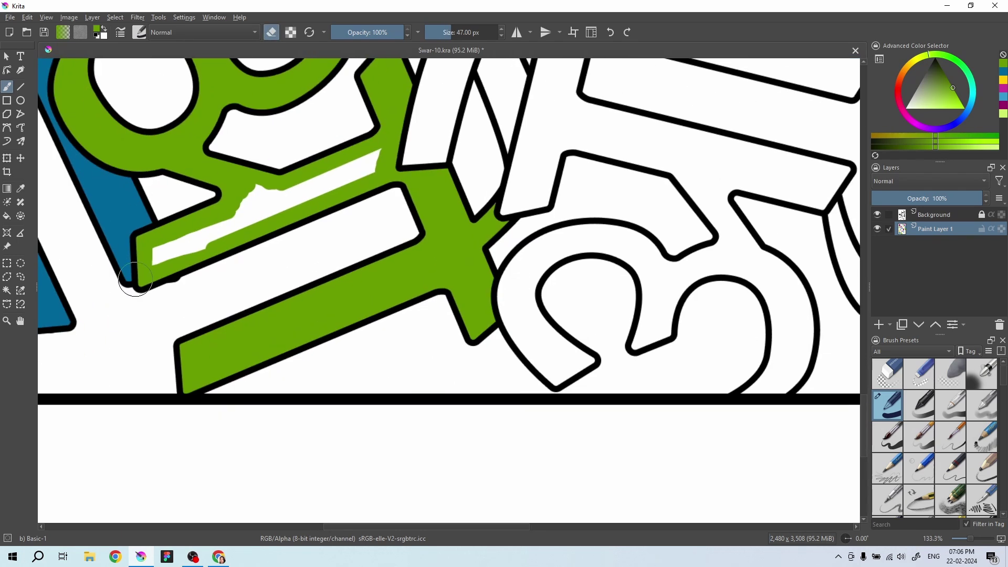
mouse_move(99, 274)
mouse_down()
mouse_move(234, 187)
mouse_move(415, 110)
mouse_move(277, 125)
mouse_move(281, 185)
mouse_up()
key(bracketleft)
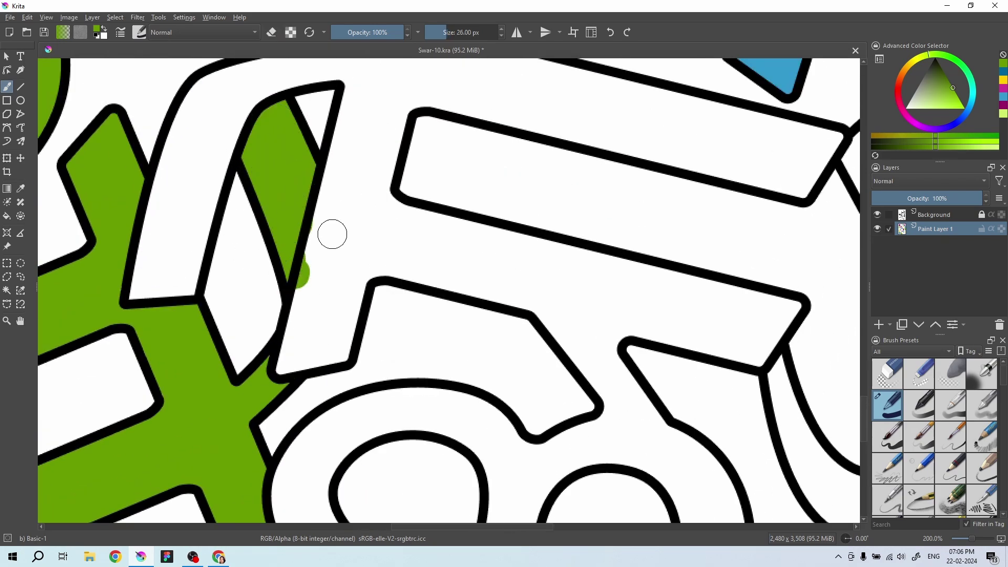
scroll(339, 258, down, 5)
scroll(368, 273, down, 2)
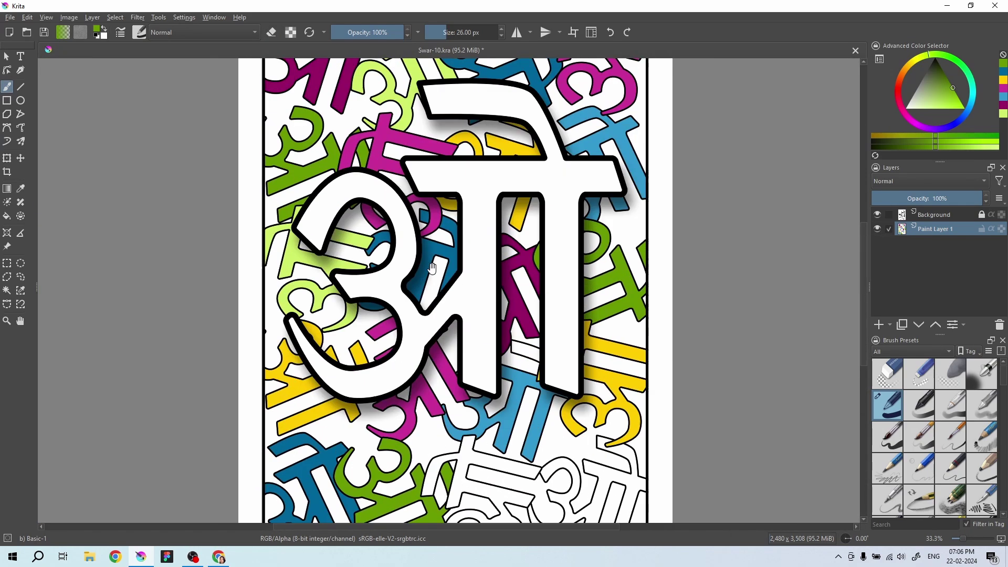
- Choose light lime green and paint it around and inside the letter's curve
ctrl+click(298, 65)
scroll(473, 289, up, 4)
drag(596, 229, 685, 260)
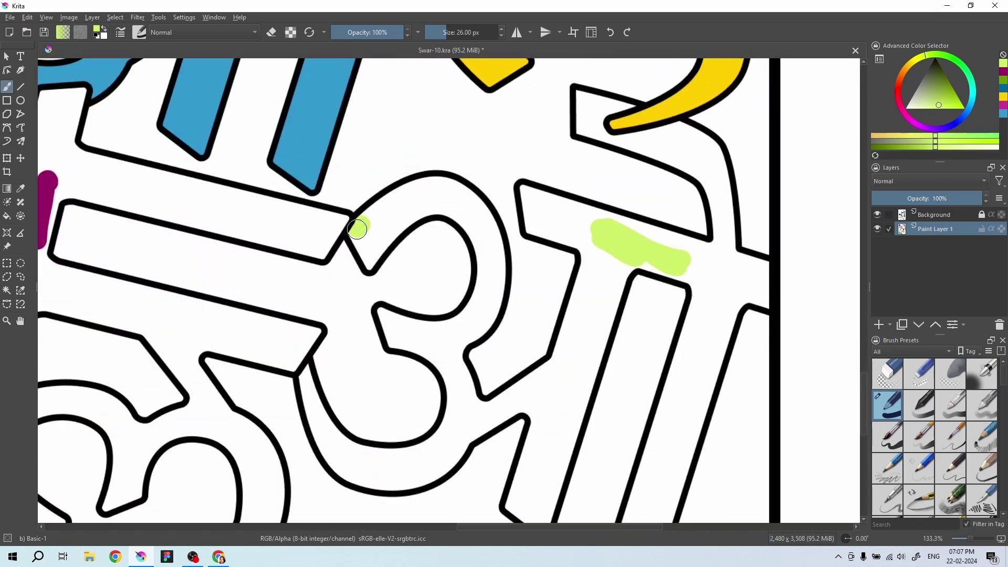
drag(452, 213, 424, 270)
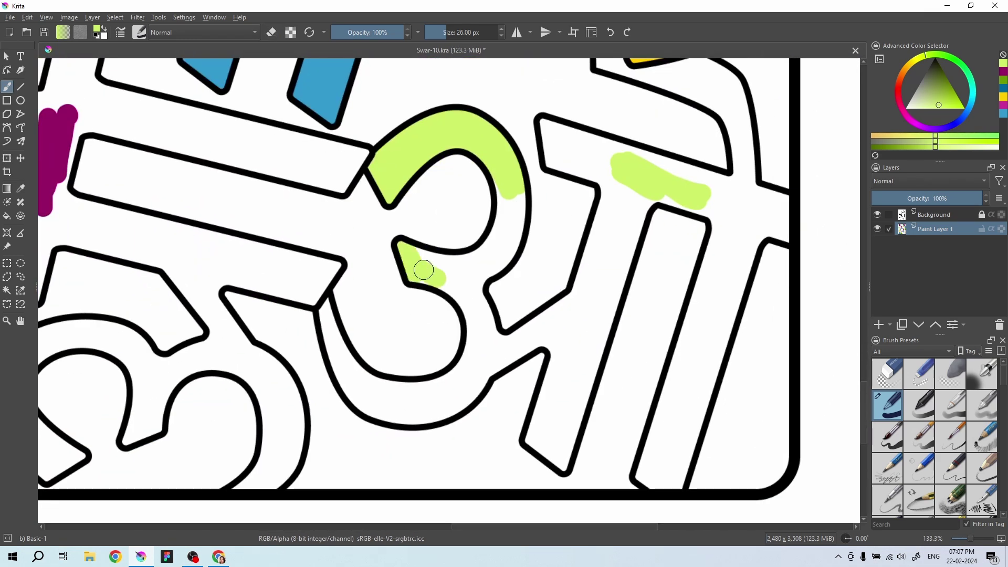
drag(515, 200, 513, 241)
scroll(513, 231, down, 3)
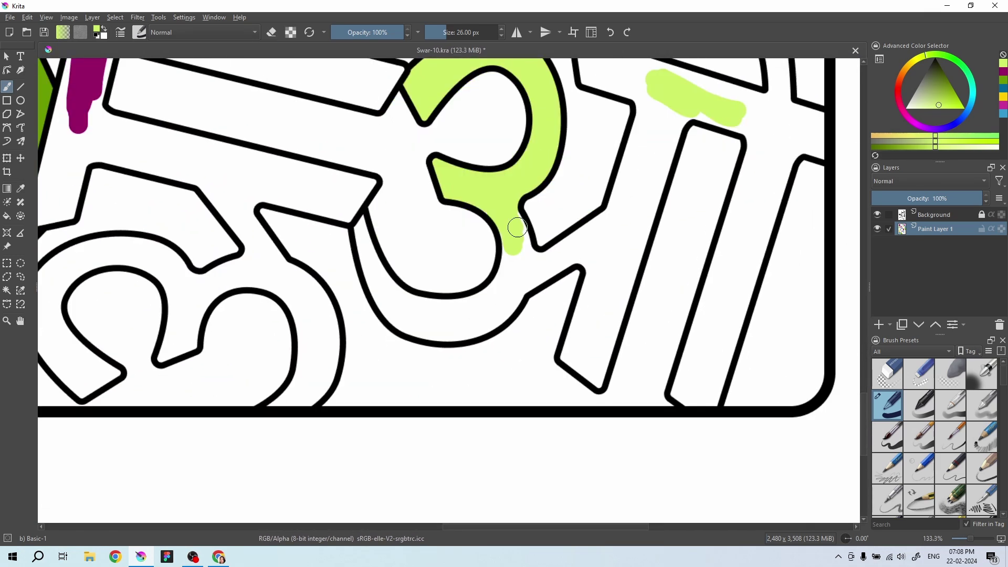
drag(370, 234, 353, 181)
key(e)
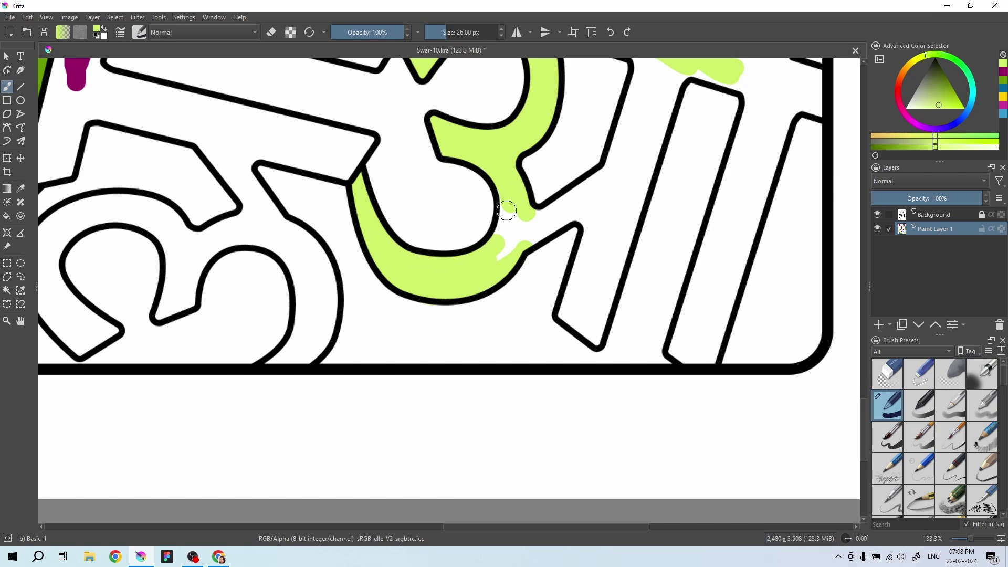
- Fill the gap at the curve's tail and the letter's stem with lime
scroll(507, 211, right, 4)
scroll(473, 252, up, 3)
drag(477, 307, 456, 277)
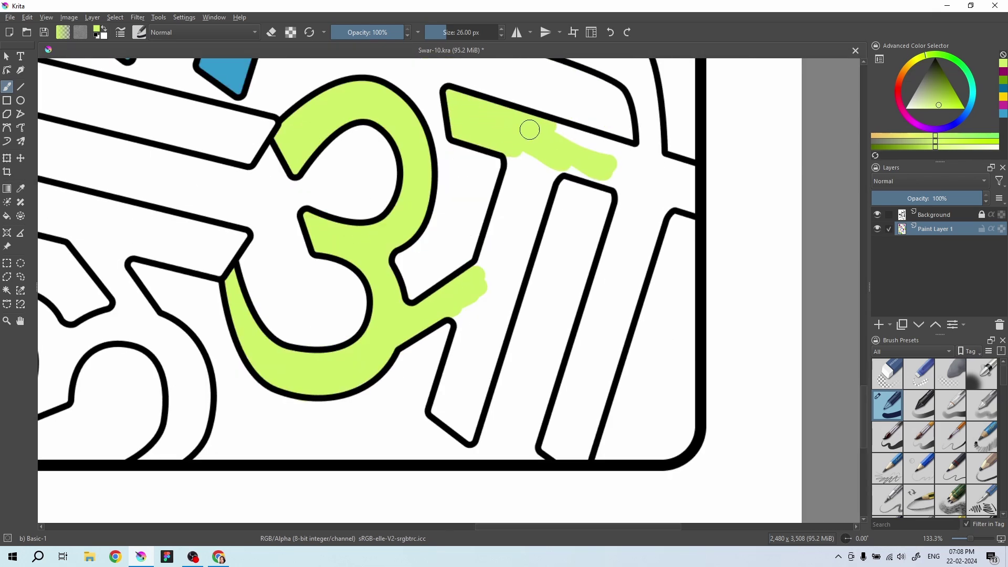
scroll(530, 130, down, 2)
drag(440, 365, 506, 123)
drag(458, 366, 520, 123)
- Paint lime green along the letter's crossbar
scroll(486, 205, right, 2)
scroll(486, 205, up, 1)
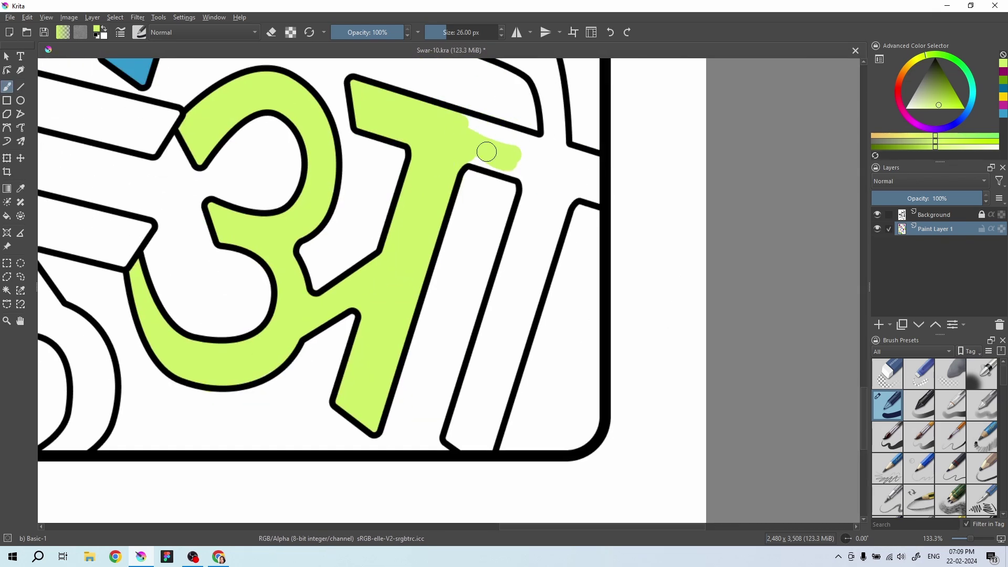
drag(596, 160, 478, 124)
scroll(526, 193, down, 4)
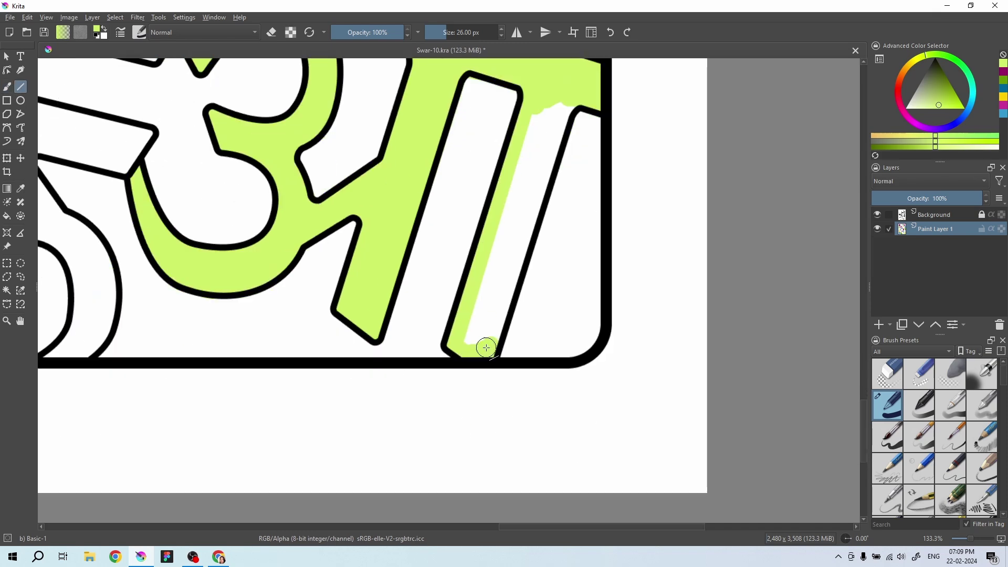
drag(482, 349, 549, 110)
scroll(499, 212, up, 2)
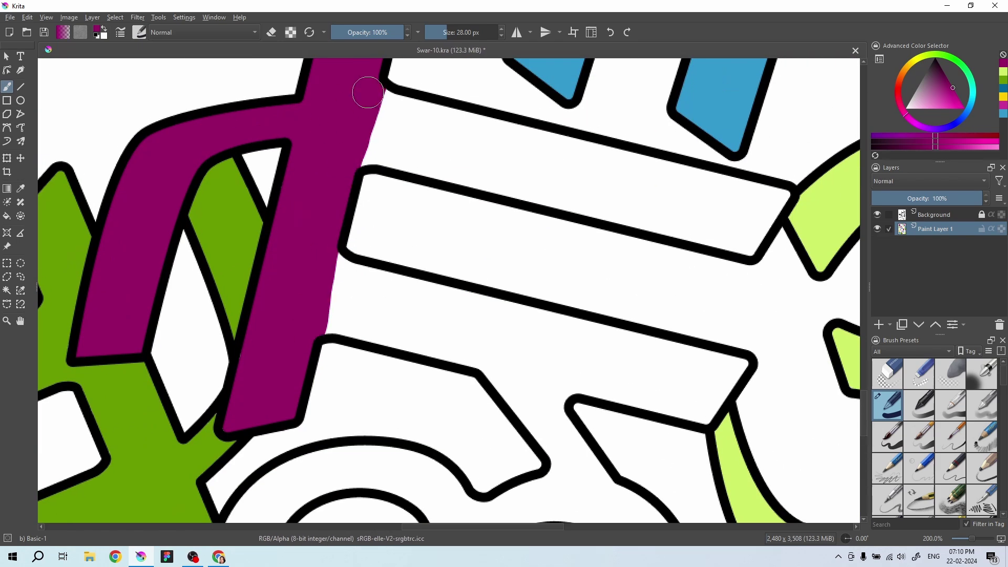
- Draw straight purple lines along both edges of the bar, then paint the top edge and curled stroke
drag(349, 203, 716, 288)
drag(761, 243, 374, 136)
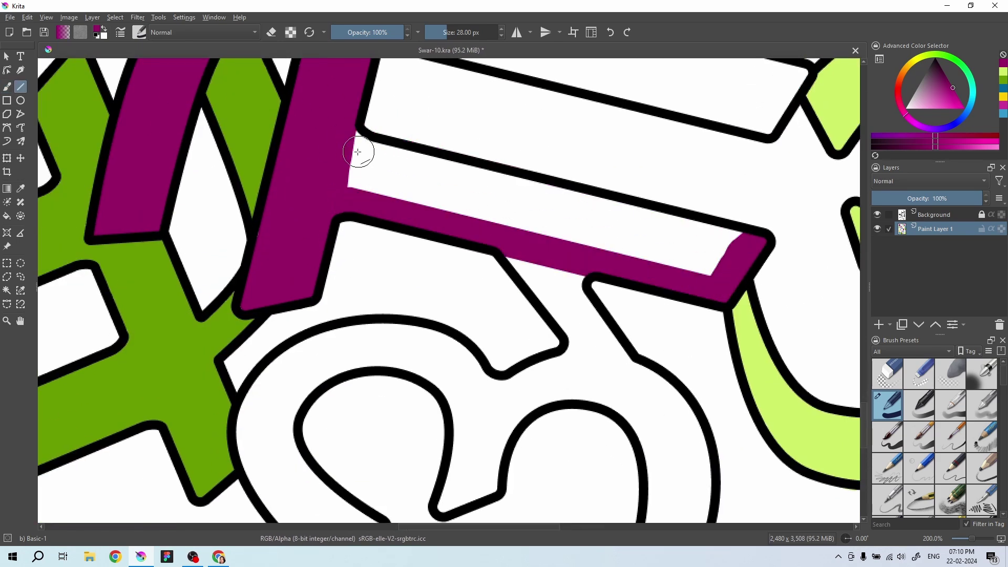
drag(735, 287, 447, 246)
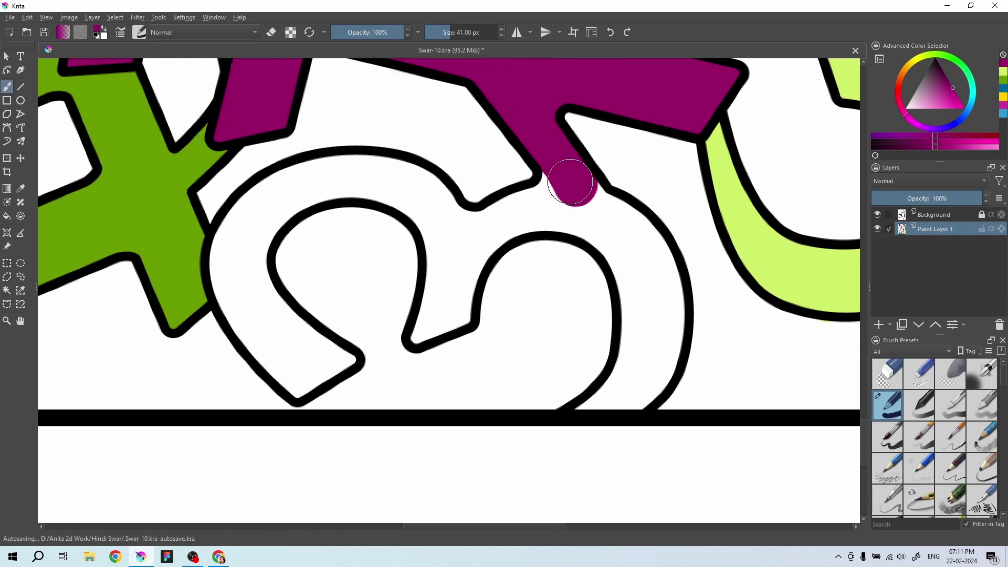
mouse_move(483, 168)
mouse_down()
mouse_move(664, 266)
mouse_move(641, 323)
mouse_up()
drag(619, 178, 643, 246)
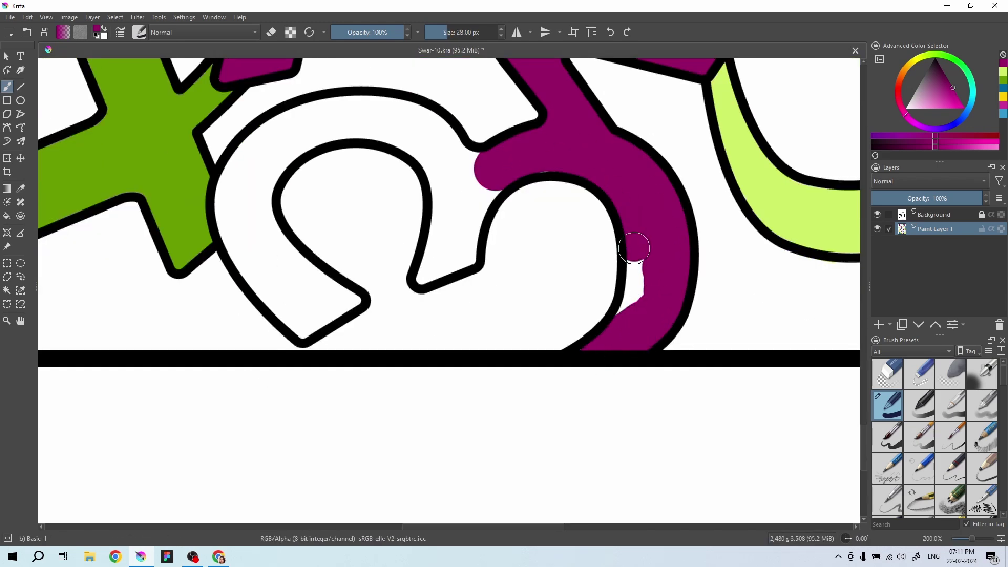
drag(451, 359, 414, 342)
- Fill the letter's inner and outer left edges and the leftover white strip with purple
scroll(414, 341, down, 5)
scroll(414, 341, up, 5)
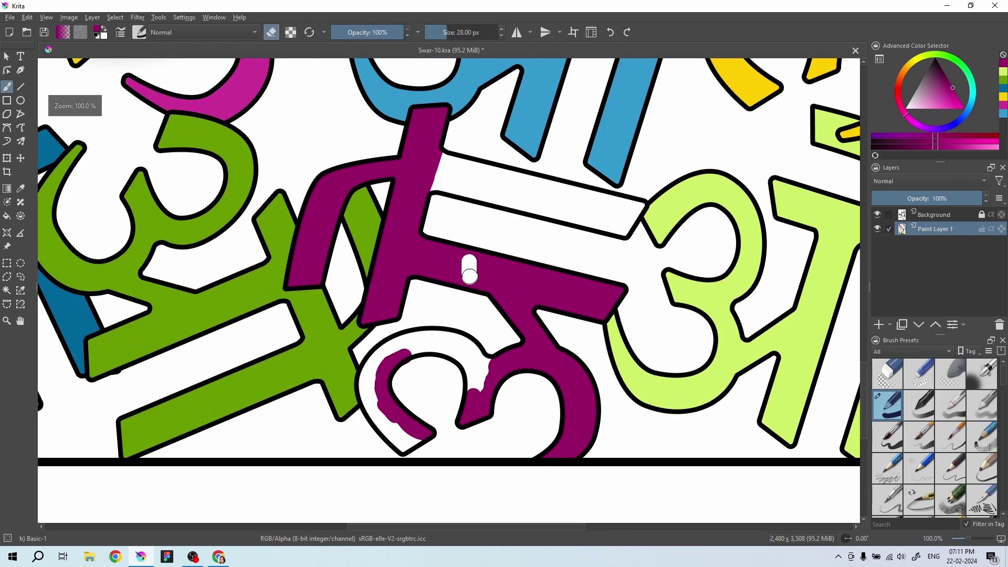
drag(370, 205, 377, 349)
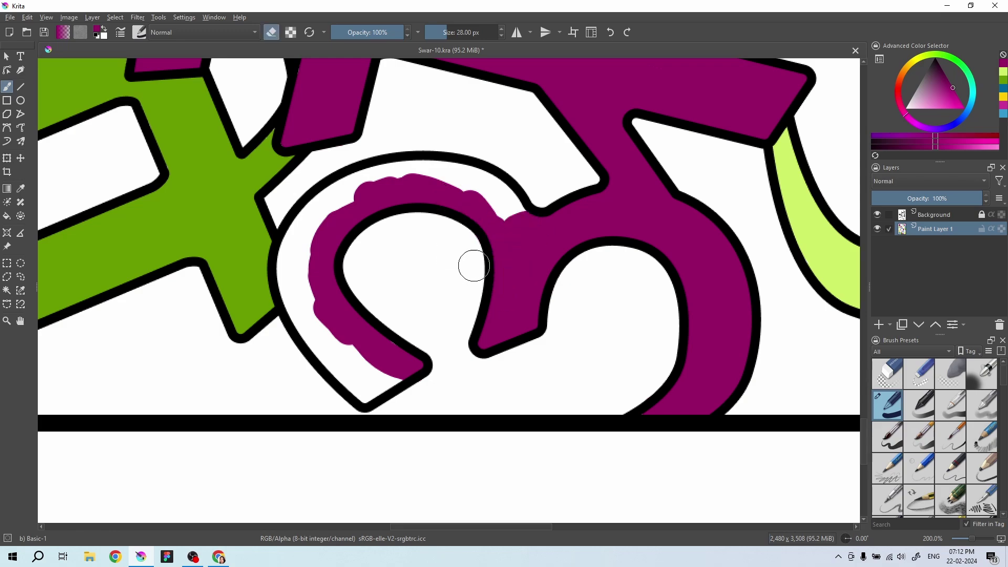
drag(365, 388, 294, 259)
drag(444, 181, 504, 210)
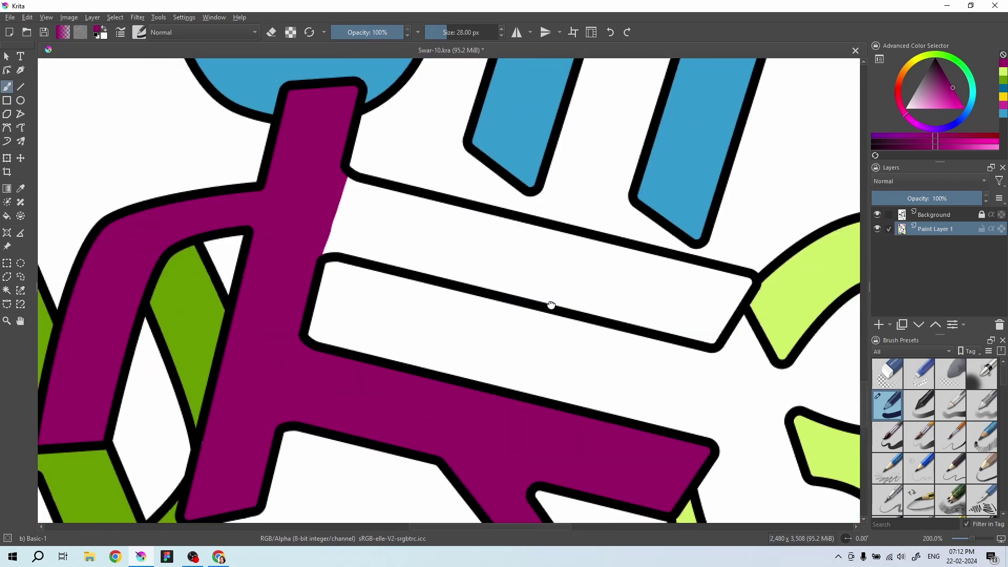
mouse_move(362, 189)
mouse_down()
mouse_move(349, 224)
mouse_move(738, 285)
mouse_up()
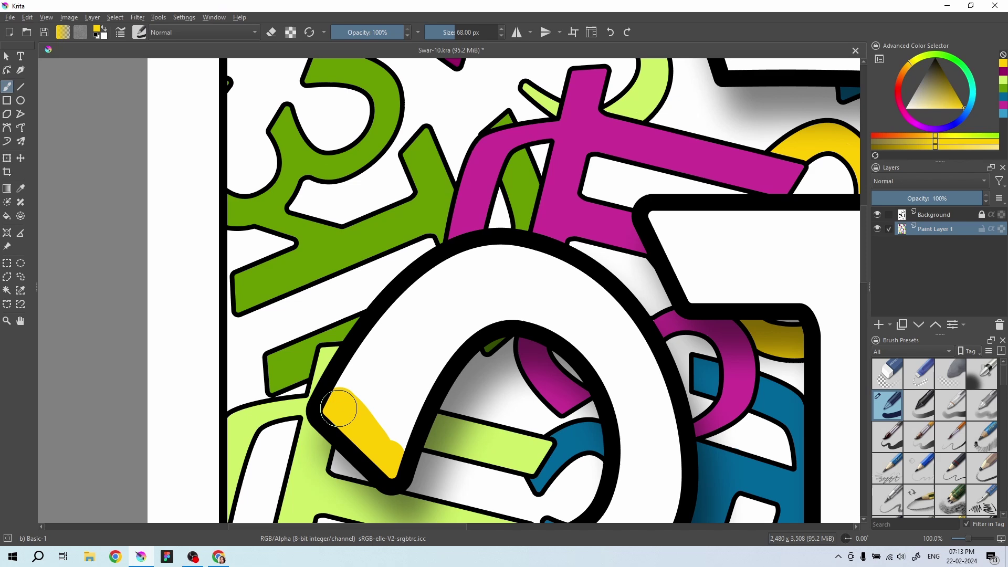
- Paint yellow over both sides of the big letter's arch and its left part
drag(339, 409, 450, 300)
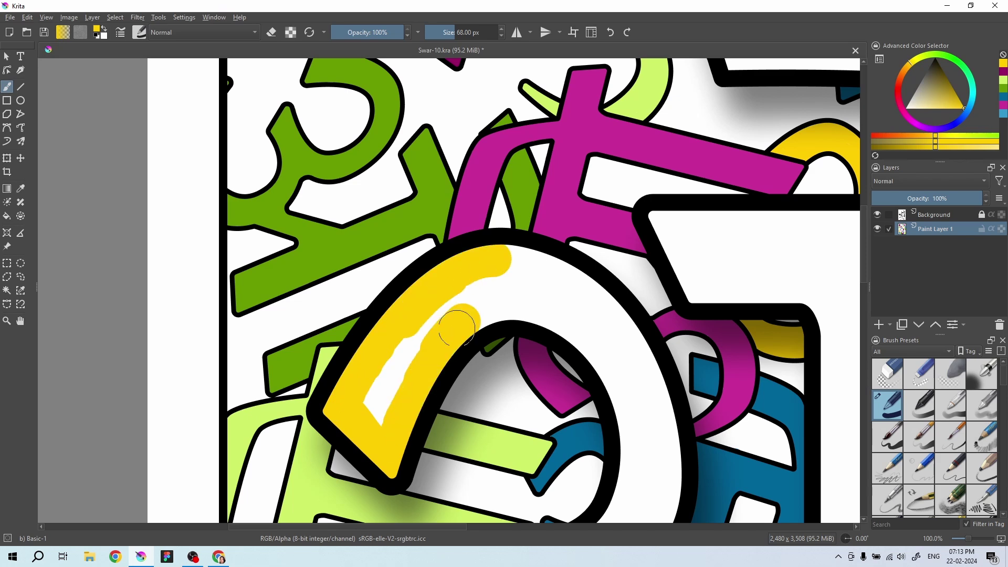
drag(531, 327, 546, 362)
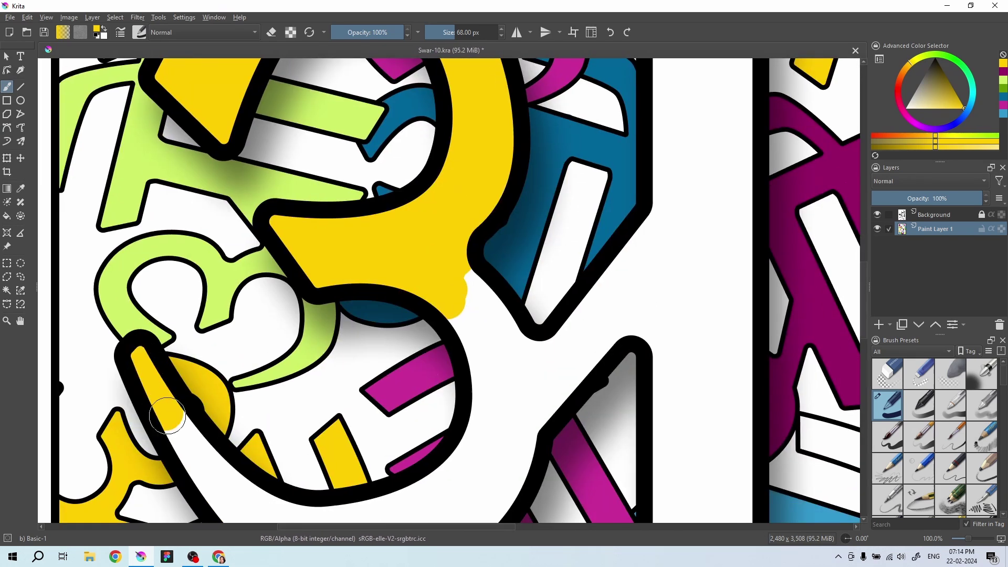
drag(178, 394, 155, 428)
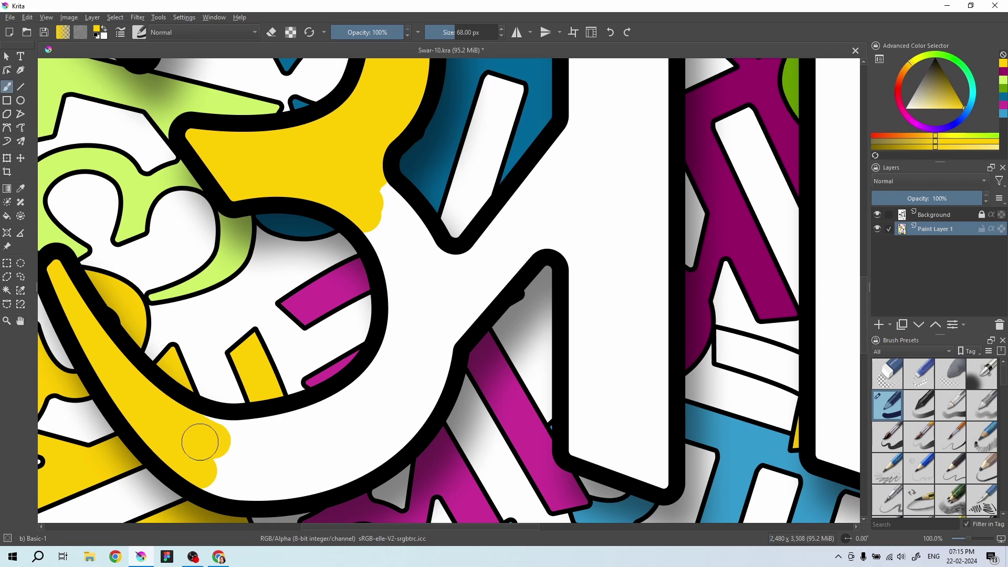
mouse_move(304, 468)
mouse_down()
mouse_move(367, 382)
mouse_move(474, 294)
mouse_move(416, 236)
mouse_move(359, 416)
mouse_move(400, 277)
mouse_move(342, 252)
mouse_move(322, 118)
mouse_move(320, 418)
mouse_move(232, 439)
mouse_move(266, 344)
mouse_move(252, 263)
mouse_up()
- Fill the letter's white column start, crossbar and top inner area with yellow
drag(228, 206, 370, 243)
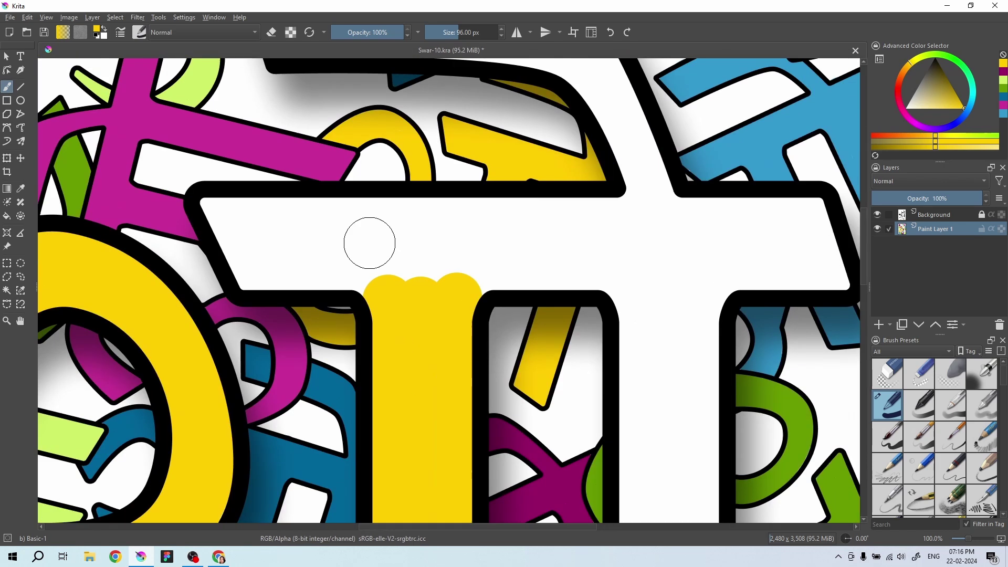
mouse_move(248, 250)
mouse_down()
mouse_move(500, 218)
mouse_move(626, 218)
mouse_move(594, 266)
mouse_up()
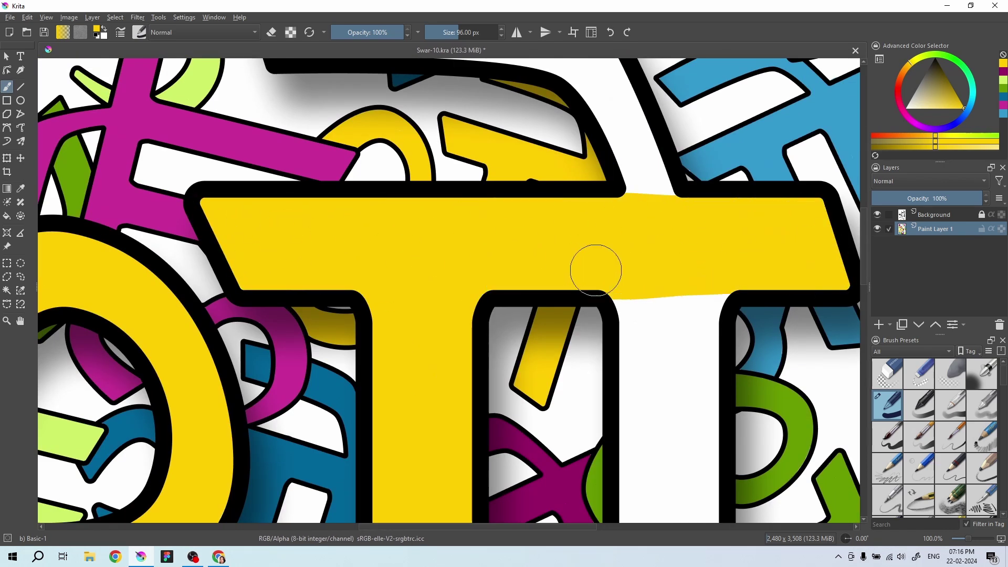
mouse_move(241, 115)
mouse_down()
mouse_move(417, 101)
mouse_move(288, 157)
mouse_move(393, 169)
mouse_up()
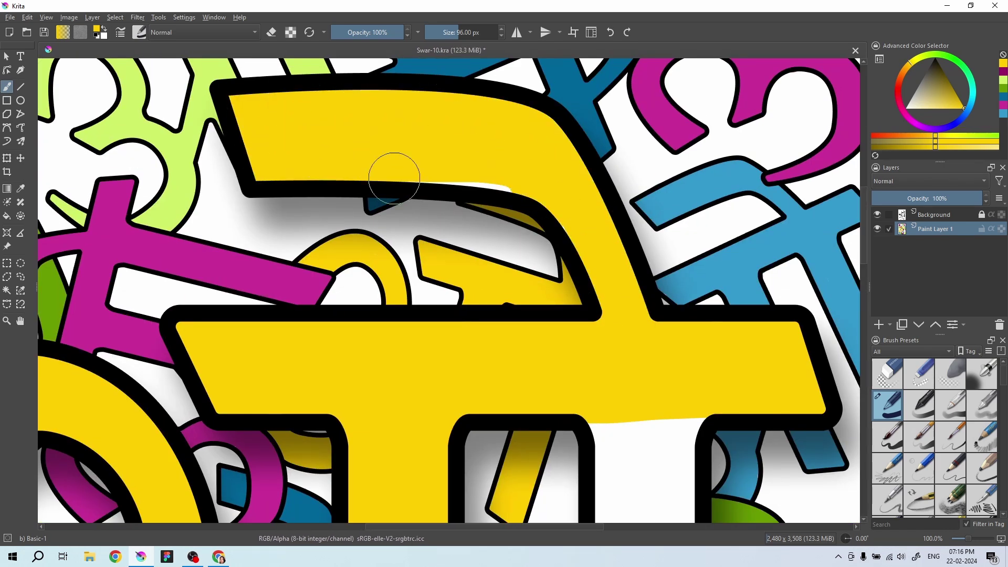
- Paint yellow down the white columns and stem
scroll(554, 178, down, 5)
drag(580, 79, 532, 309)
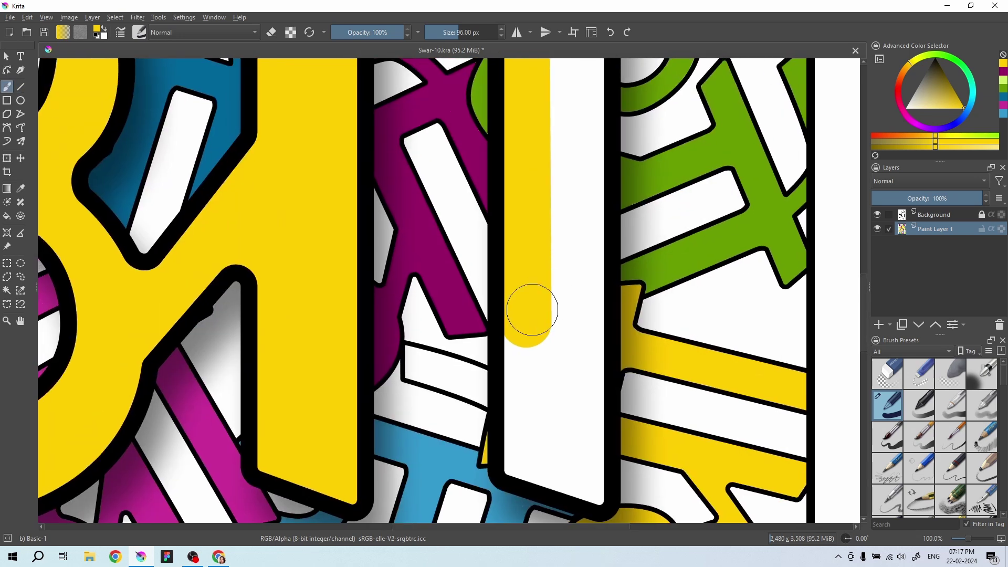
drag(532, 355, 581, 480)
scroll(427, 499, down, 5)
drag(414, 68, 408, 263)
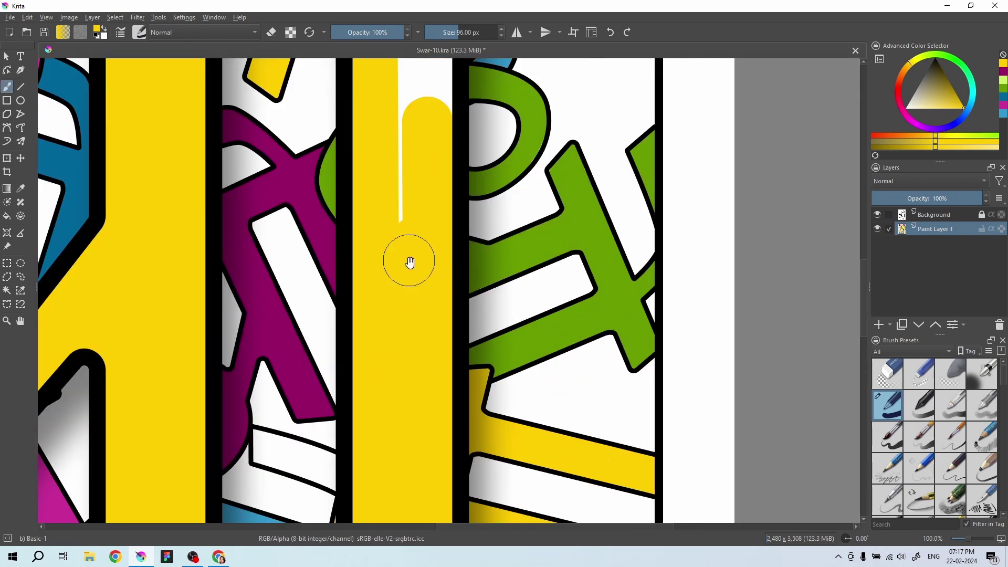